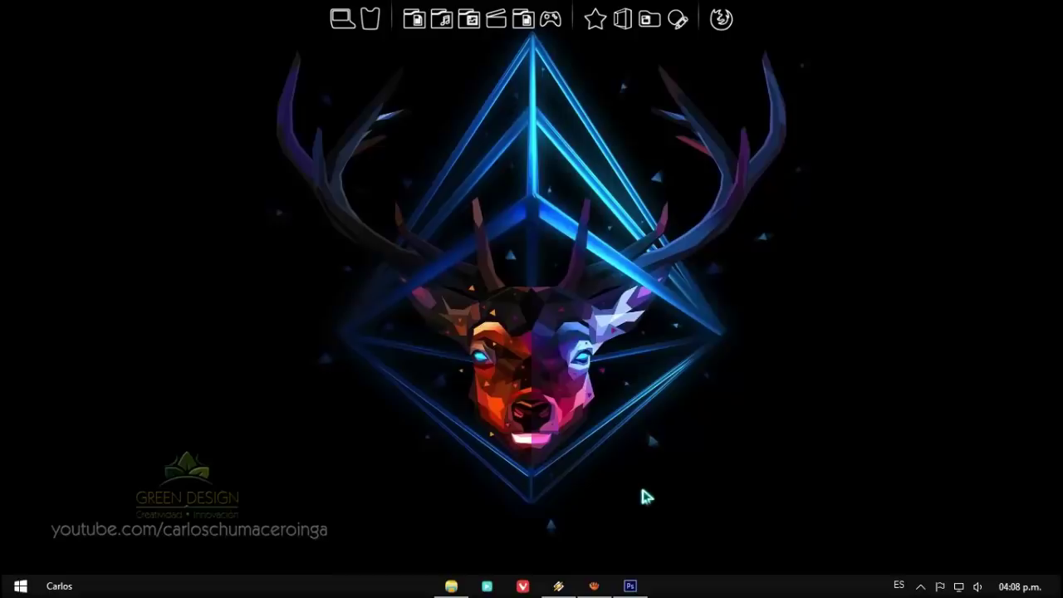
Step: Restore the Photoshop window showing the edited 'desenfoque de fondo.psd' from the taskbar
left_click(630, 586)
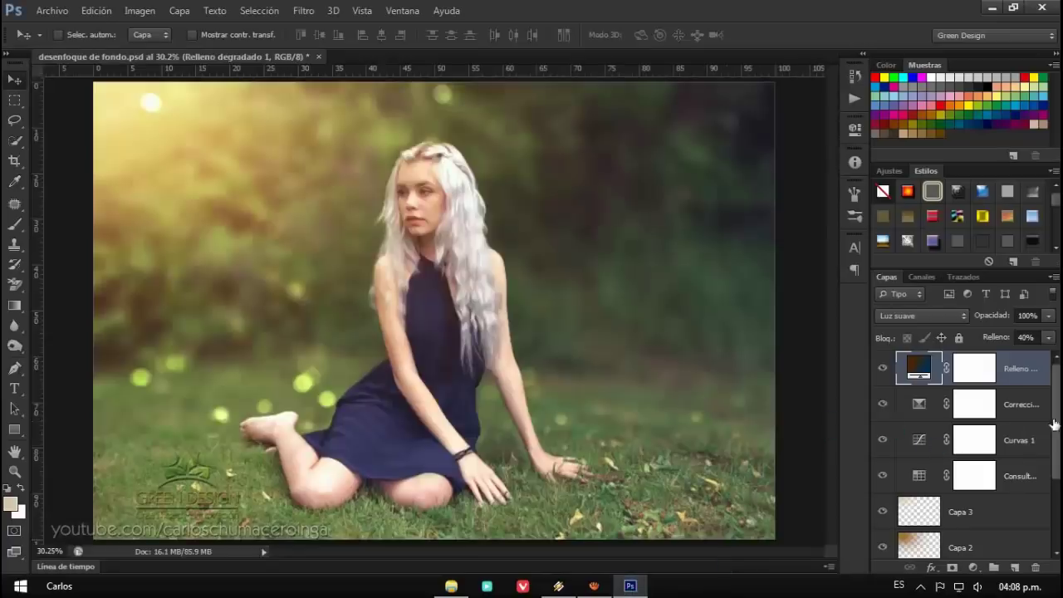
scroll(1054, 423, "down", 1)
scroll(440, 353, "up", 1)
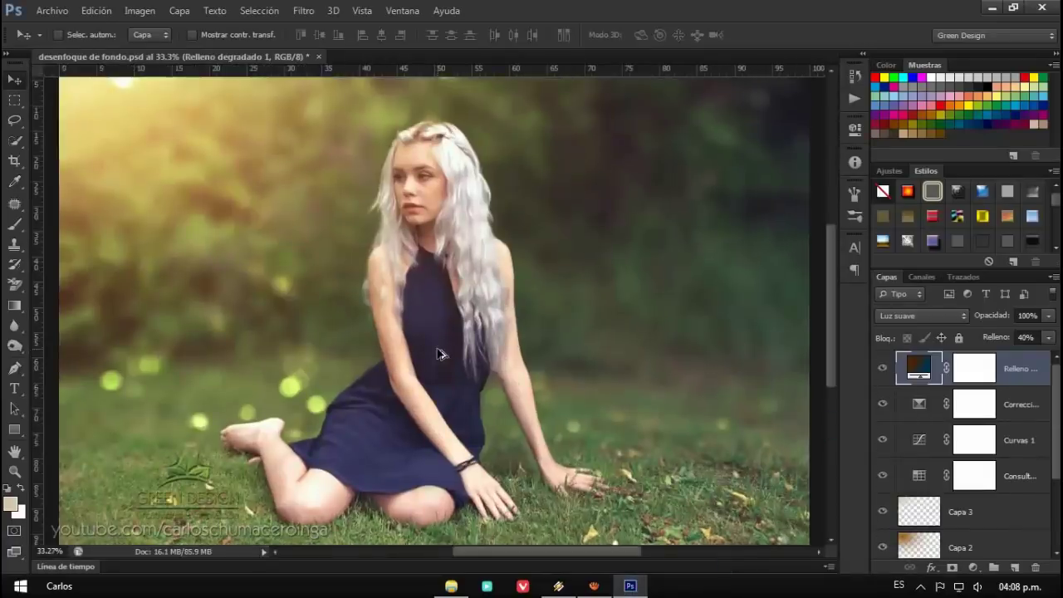
scroll(440, 353, "up", 2)
scroll(956, 465, "down", 3)
left_click(883, 540, "alt")
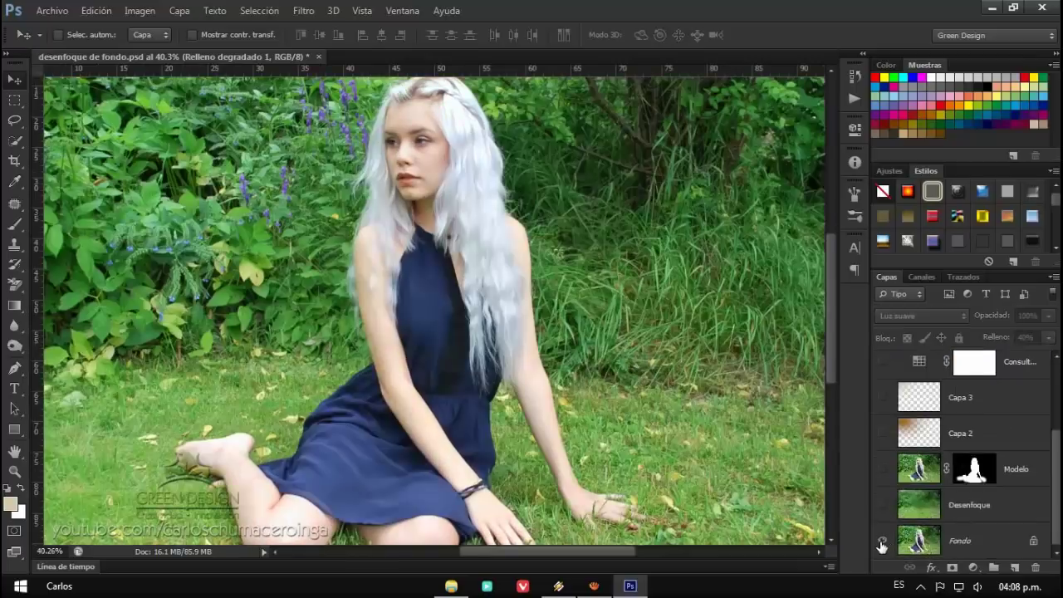
left_click(883, 541, "alt")
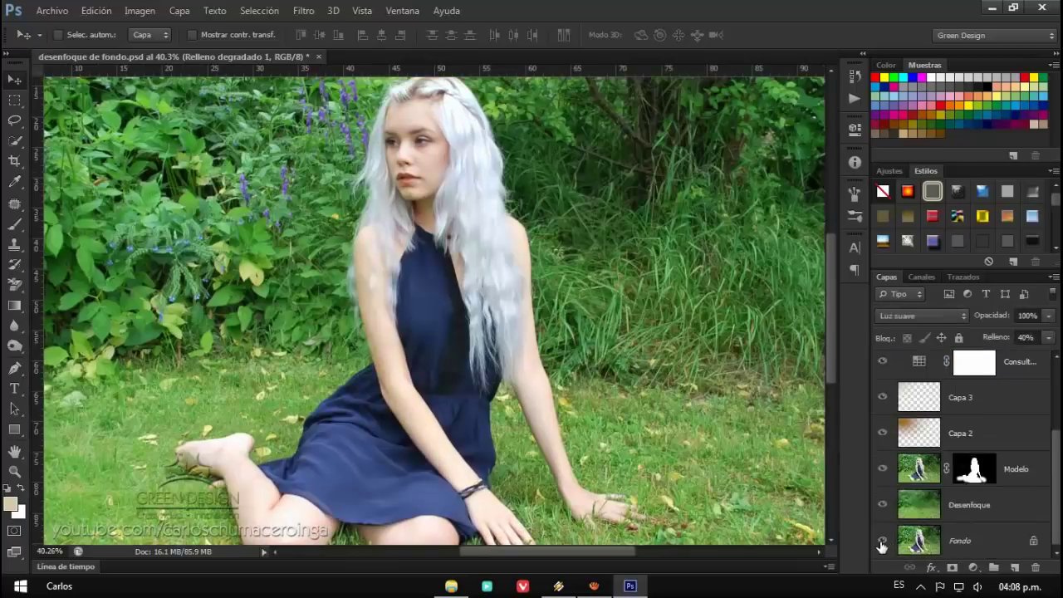
scroll(160, 180, "down", 3)
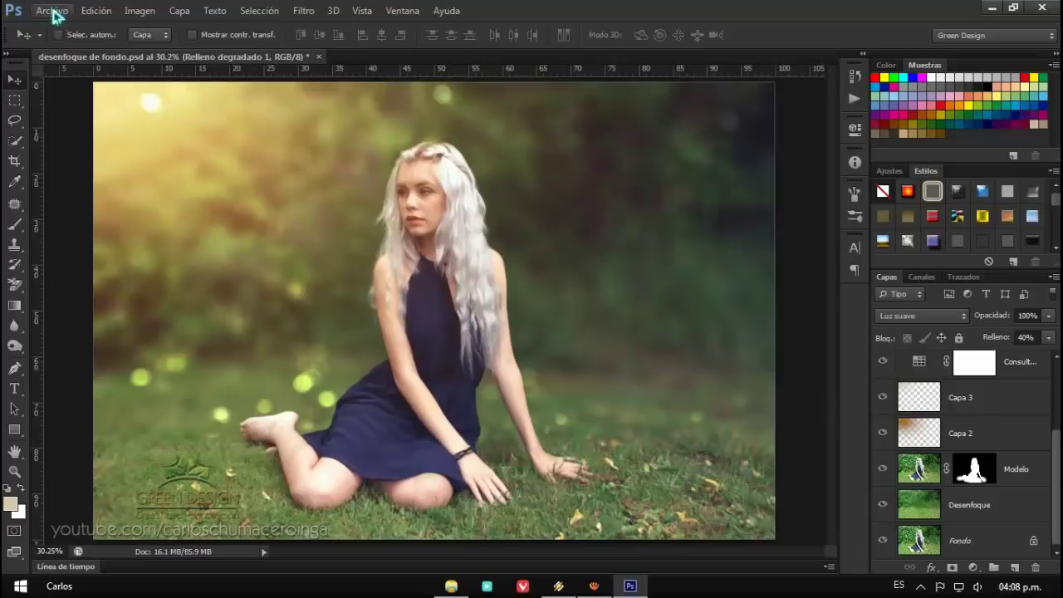
left_click(52, 10)
Step: Open the original photo 'Imagen.jpg' in its own document tab
left_click(65, 41)
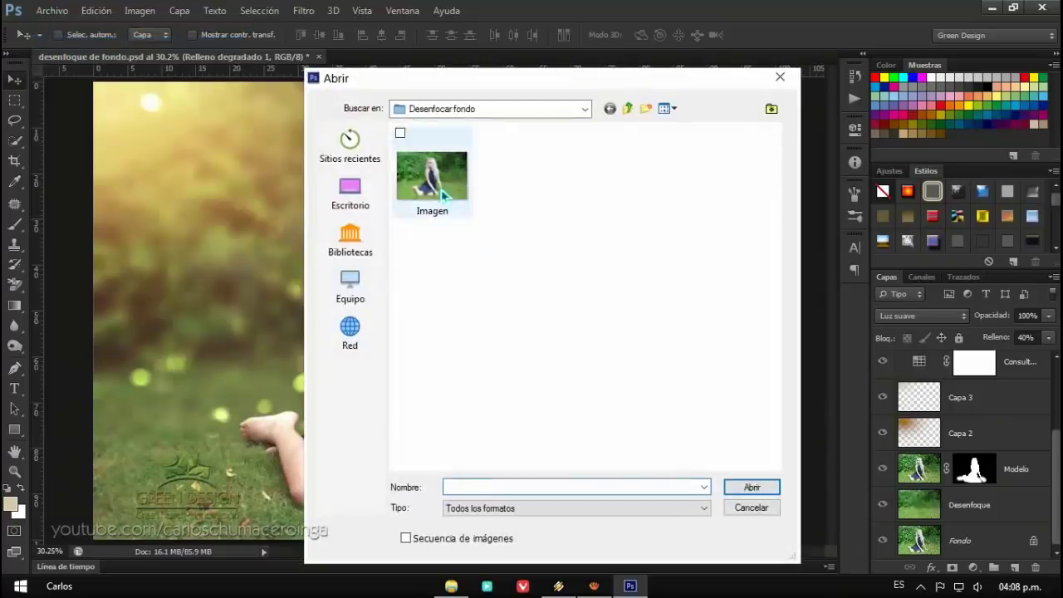
left_click(435, 178)
left_click(743, 479)
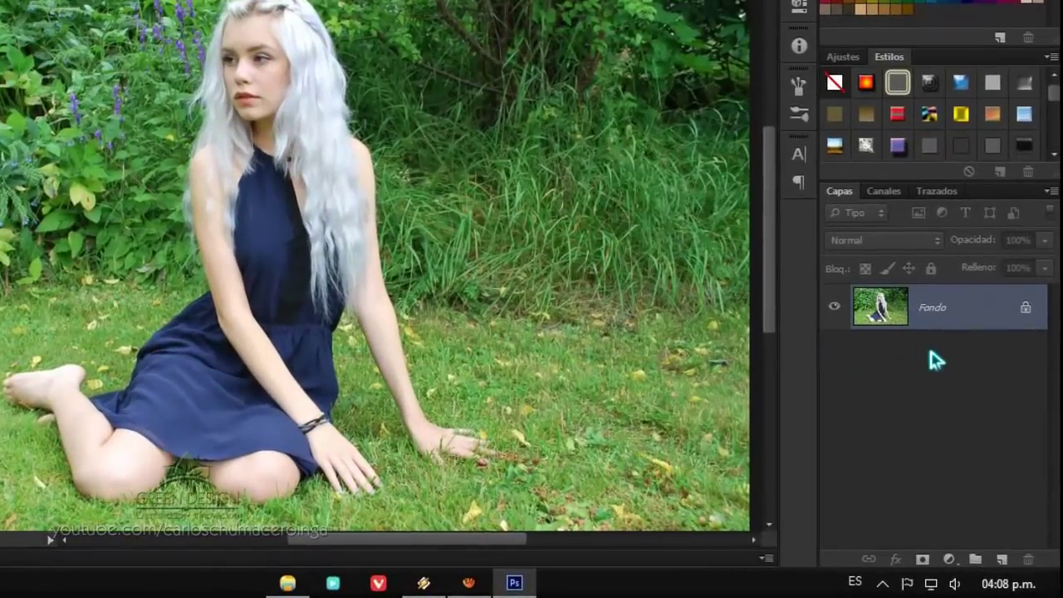
Step: Duplicate the photo layer twice, naming the copies 'Modelo' on top and 'Desenfoque' below, with Modelo selected
key("ctrl+j")
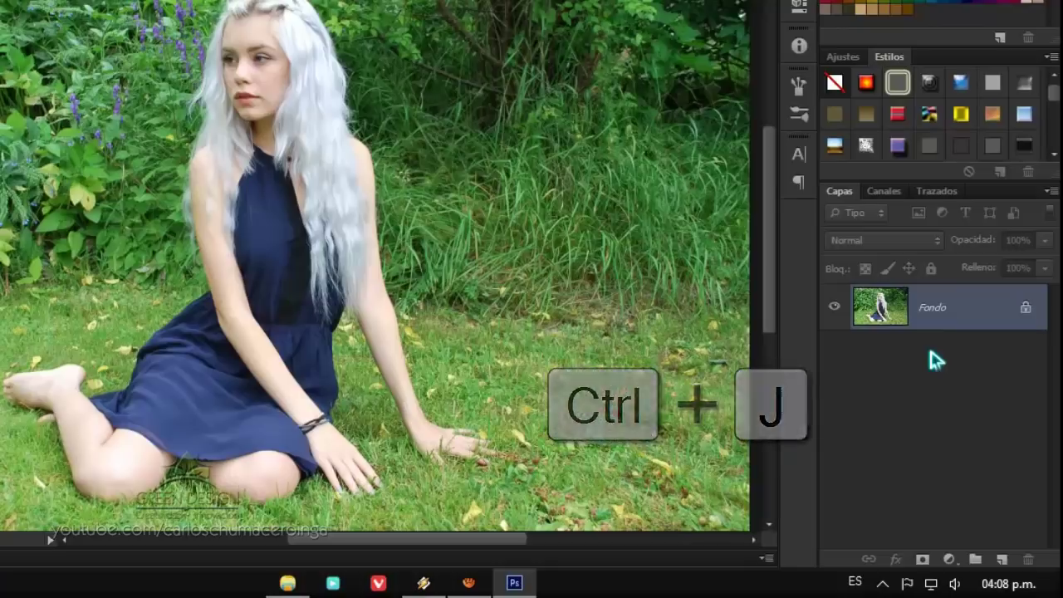
key("ctrl+j")
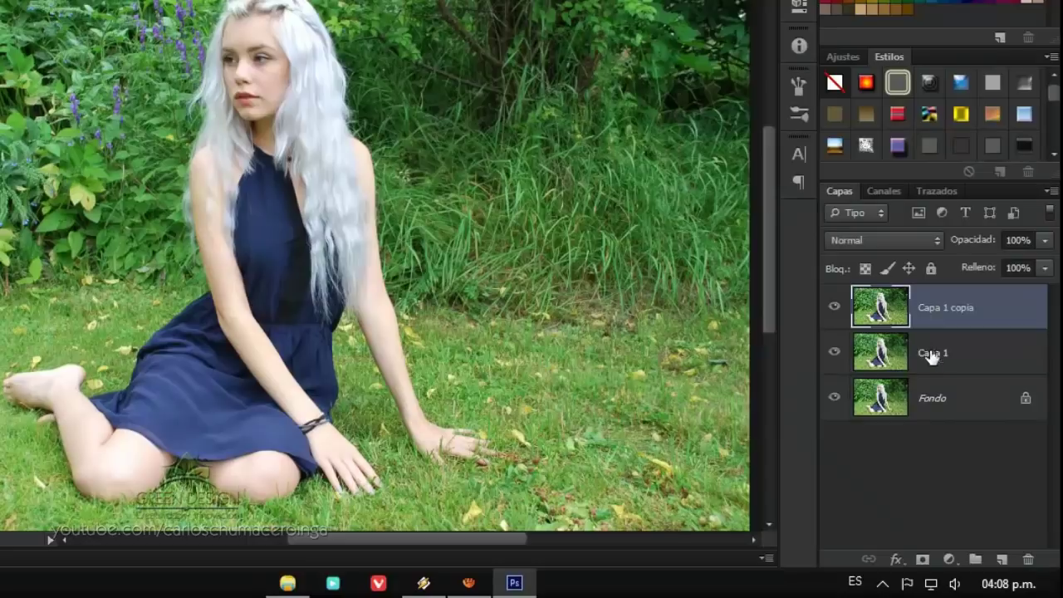
double_click(937, 309)
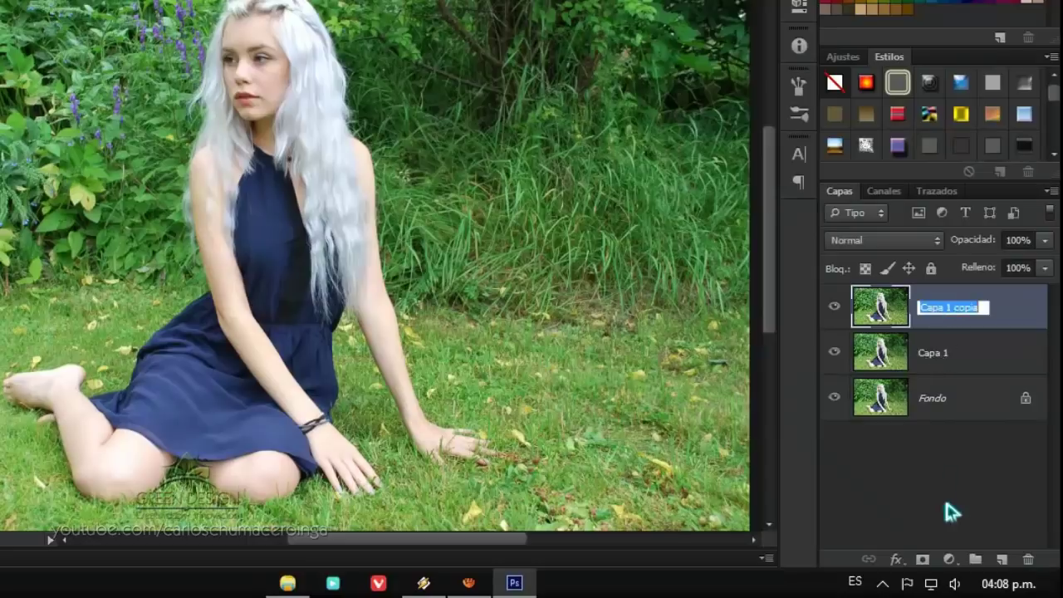
type("Modelo")
key("Return")
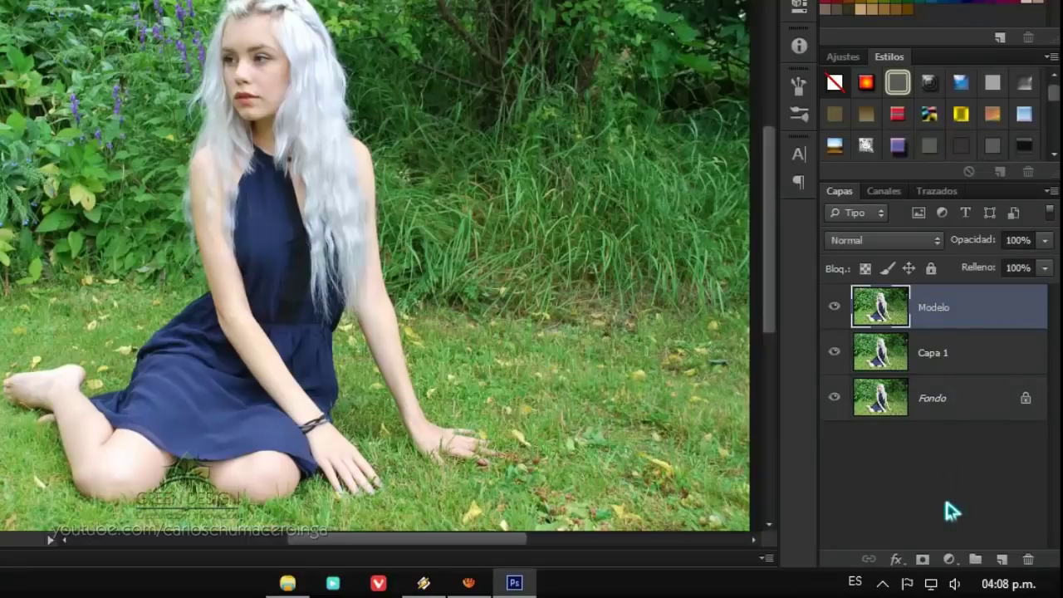
double_click(927, 357)
type("D")
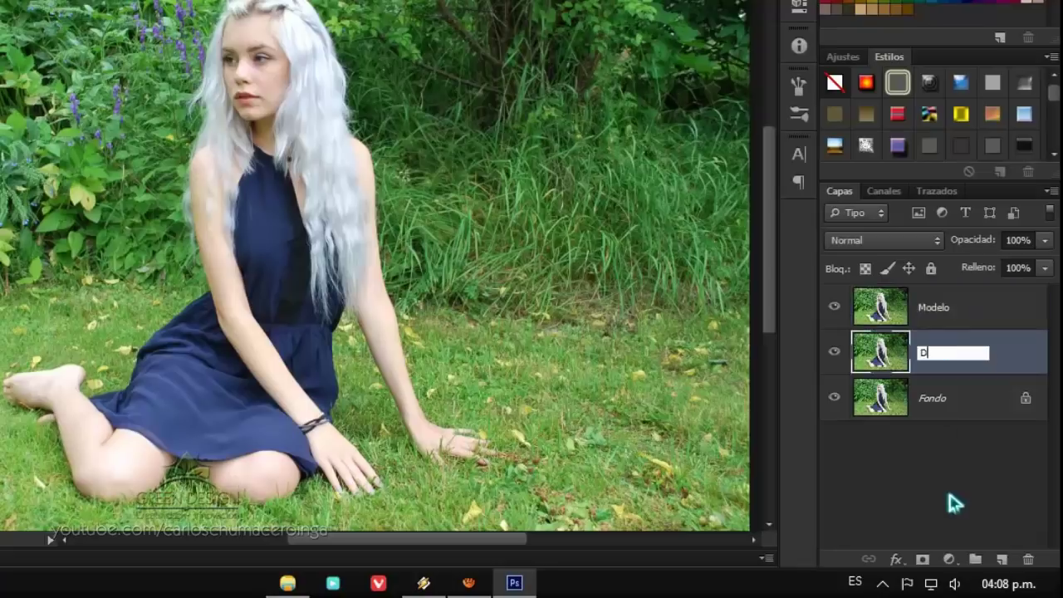
type("esenfoque")
key("Return")
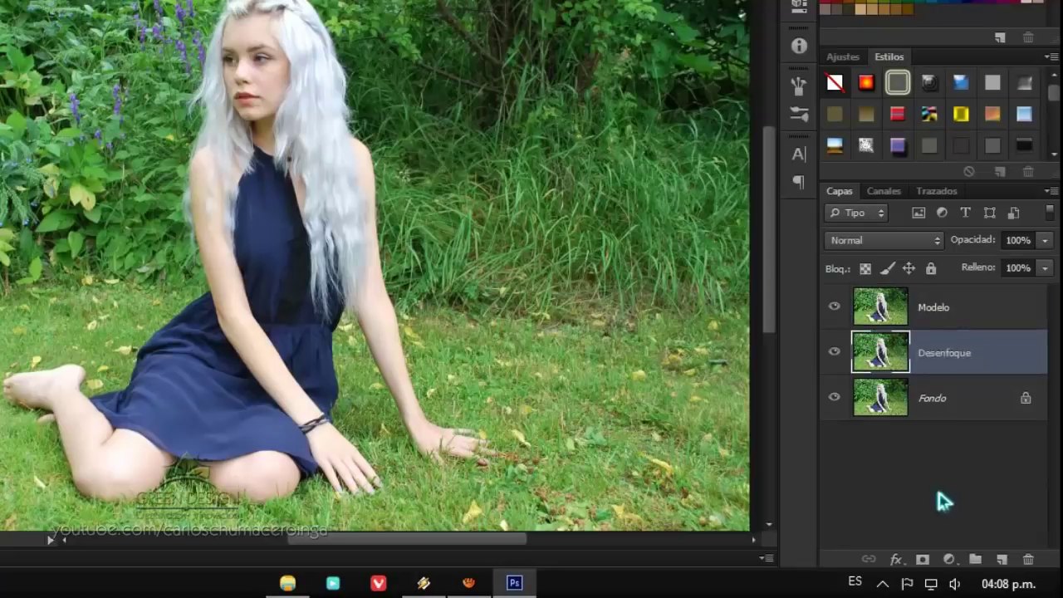
left_click(948, 317)
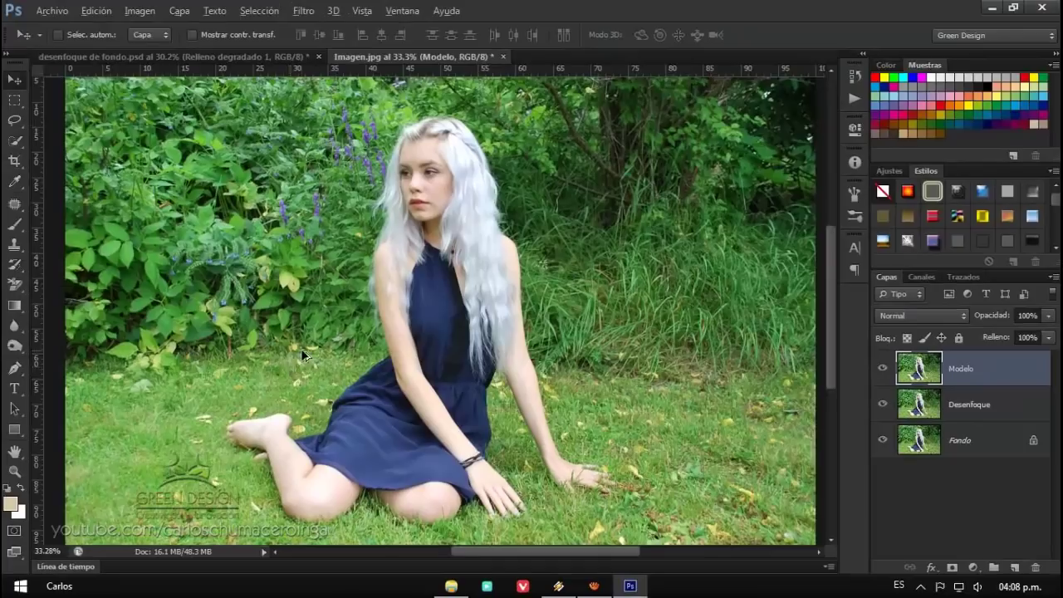
Step: Switch to the Pen tool with its mode set to Trazado (path)
scroll(301, 348, "up", 1)
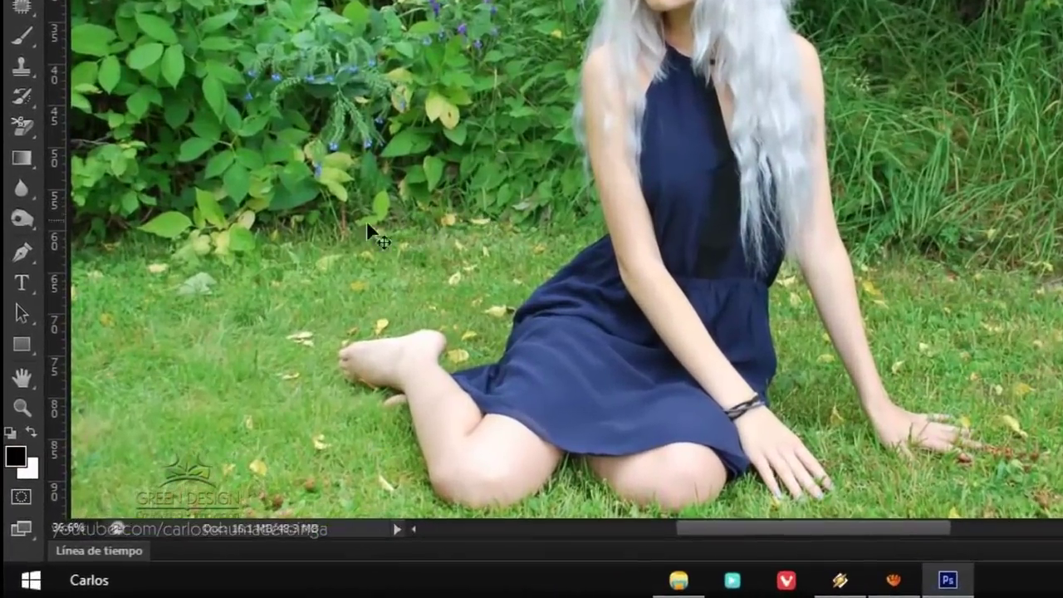
right_click(23, 252)
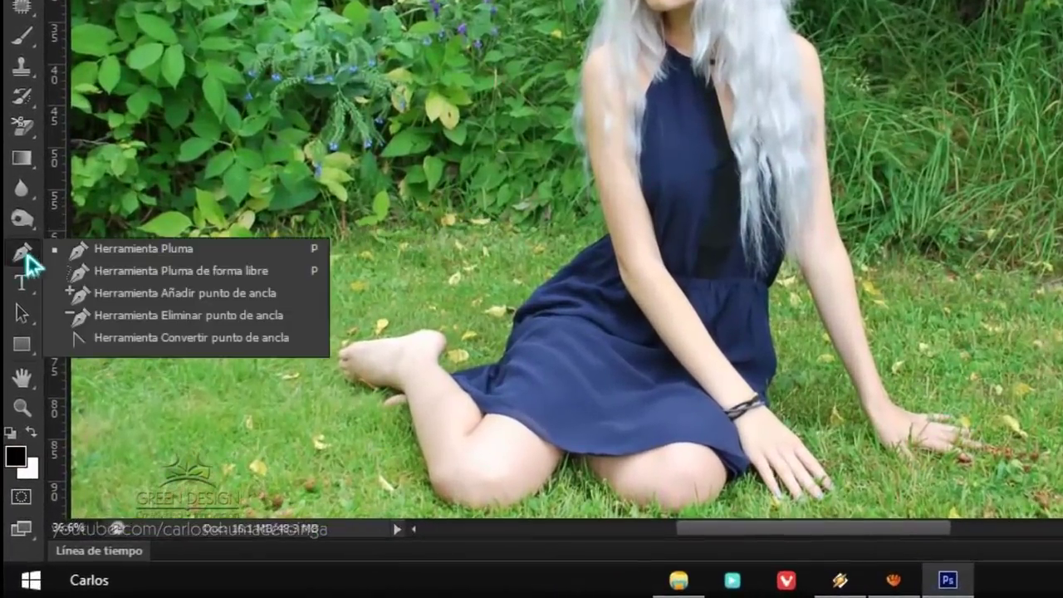
left_click(231, 251)
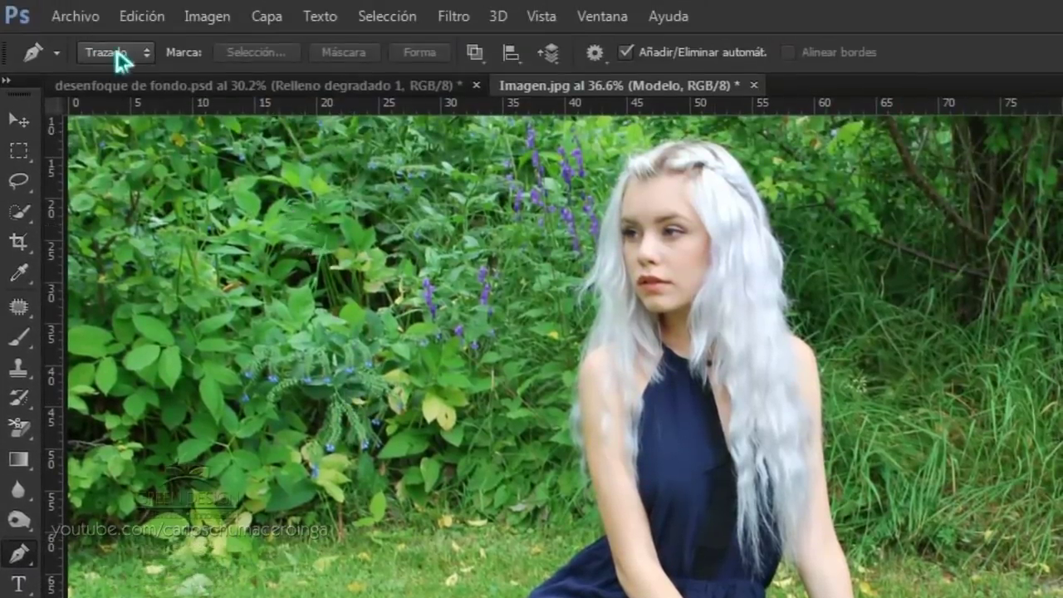
left_click(124, 52)
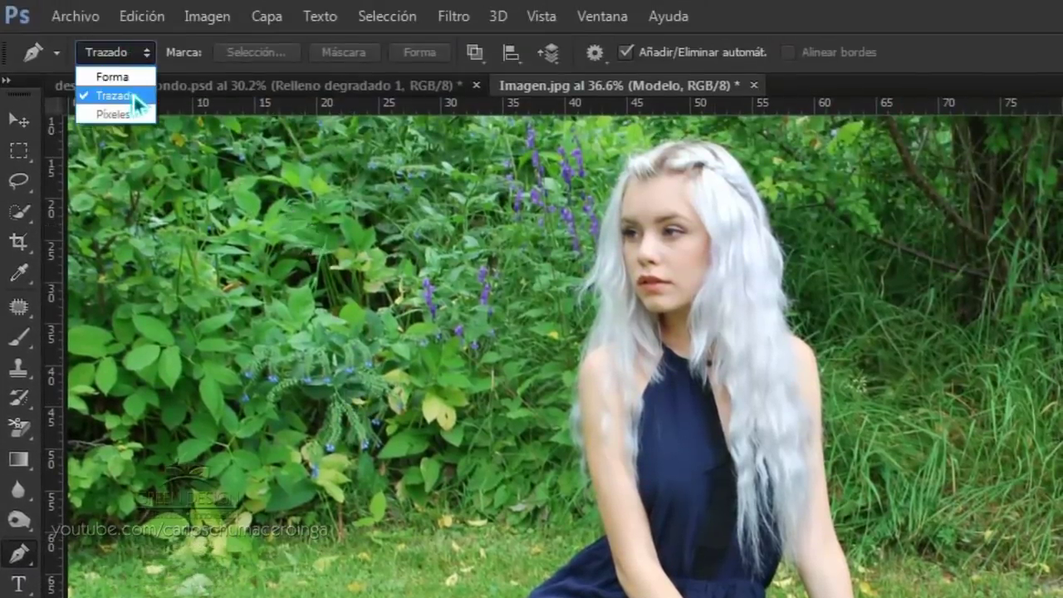
left_click(133, 95)
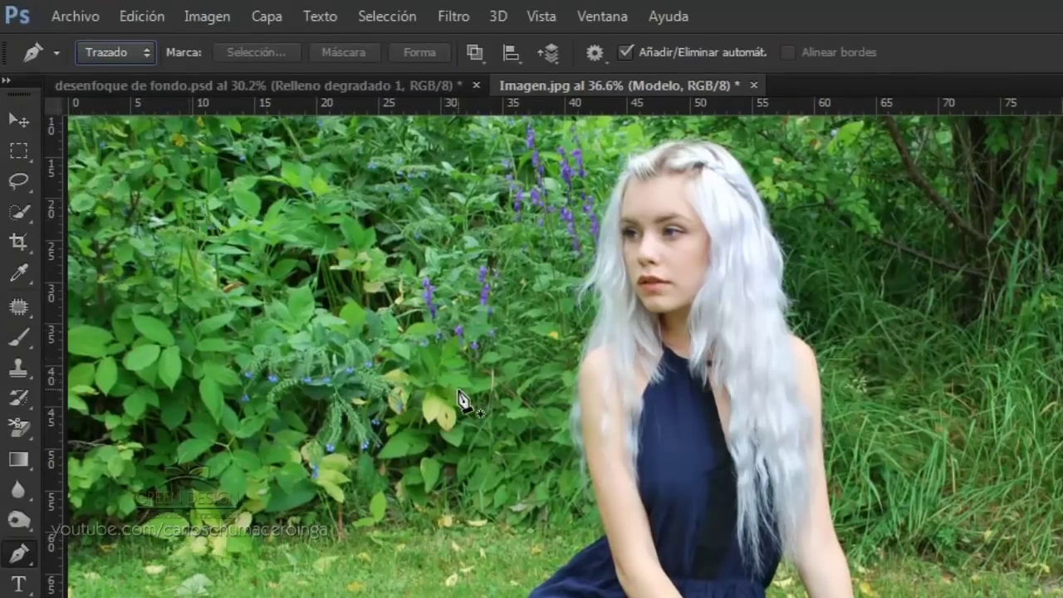
Step: Zoom into the foot and place the first path anchor at the edge of the toes
scroll(475, 257, "down", 5)
scroll(474, 257, "down", 5)
scroll(373, 462, "up", 2)
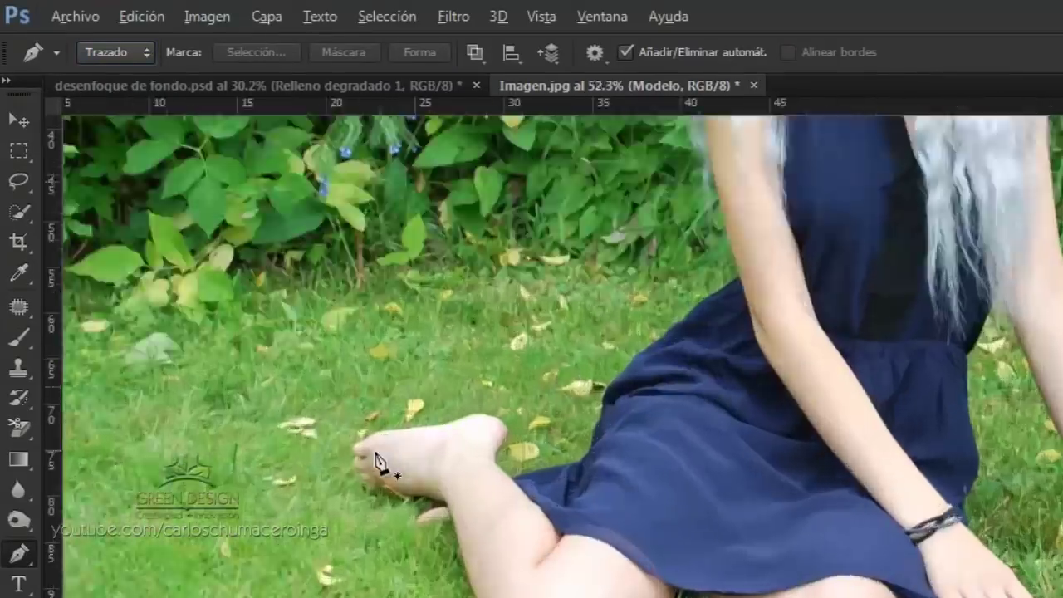
scroll(340, 461, "up", 5)
scroll(246, 446, "up", 3)
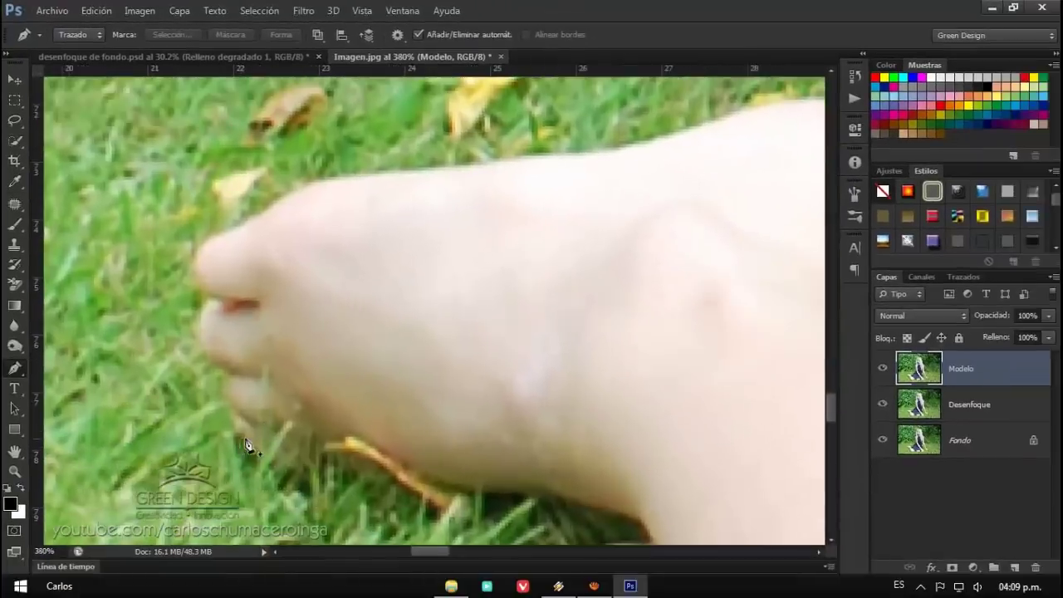
left_click(247, 447)
scroll(241, 394, "up", 1)
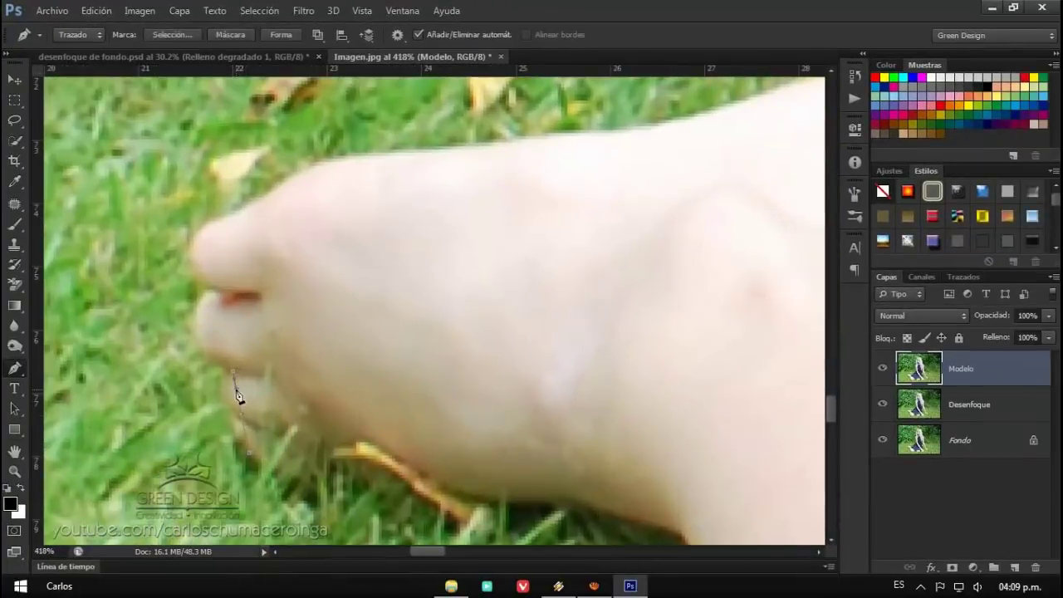
Step: Add curved path anchors following the outline of the toes
left_click(241, 440)
left_click(207, 225)
mouse_move(215, 259)
left_mouse_down()
mouse_move(187, 261)
mouse_move(204, 297)
left_mouse_up()
left_click(197, 341)
left_click_drag(198, 341, 201, 314)
scroll(197, 315, "up", 5)
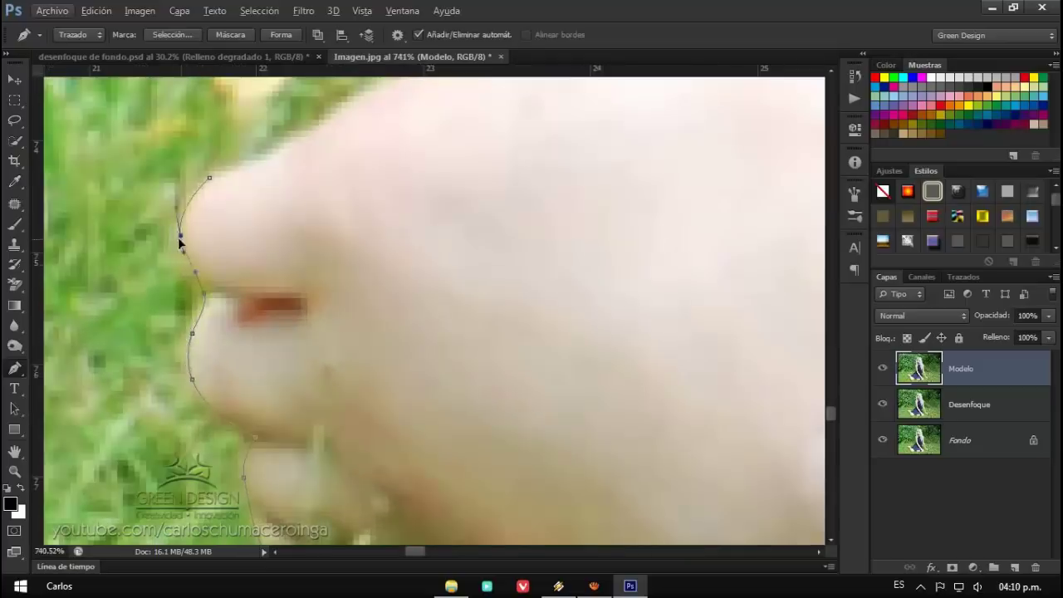
scroll(190, 324, "down", 7)
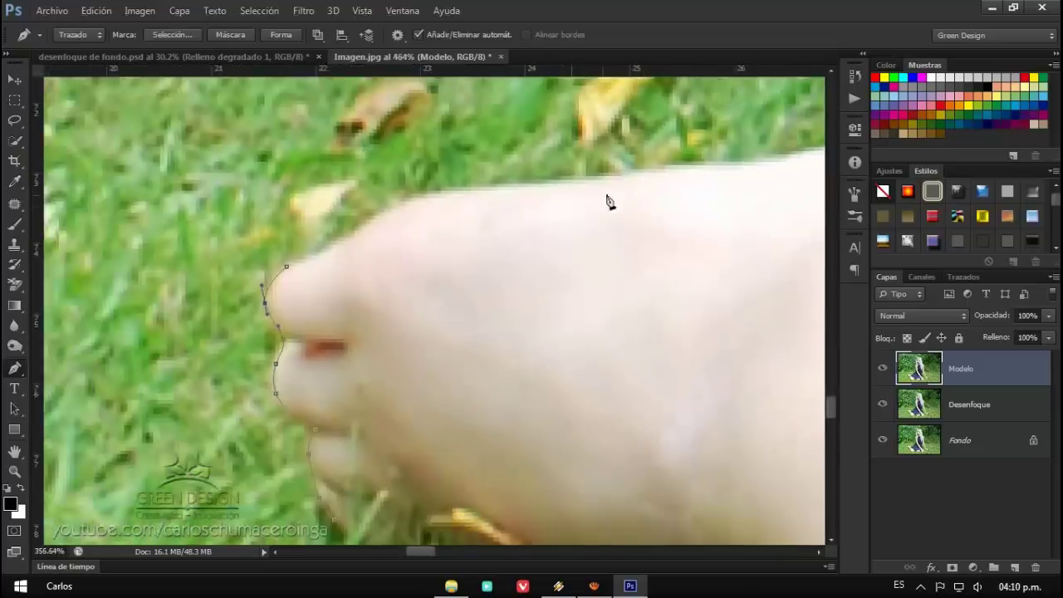
scroll(512, 230, "up", 1)
scroll(420, 231, "up", 1)
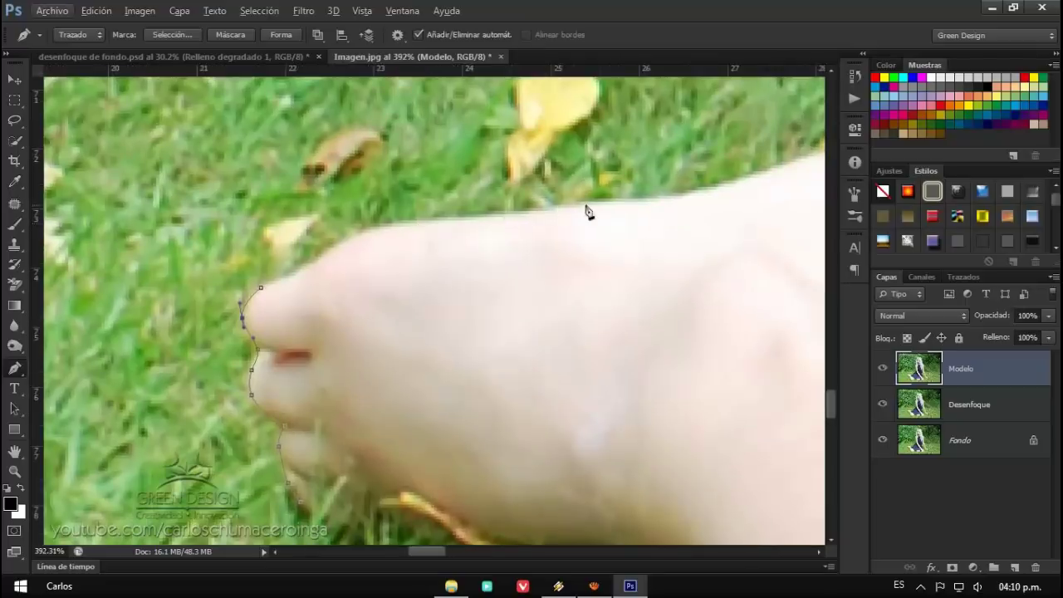
Step: Extend the path along the top of the foot, bending segments to hug the skin edge
left_click(622, 203)
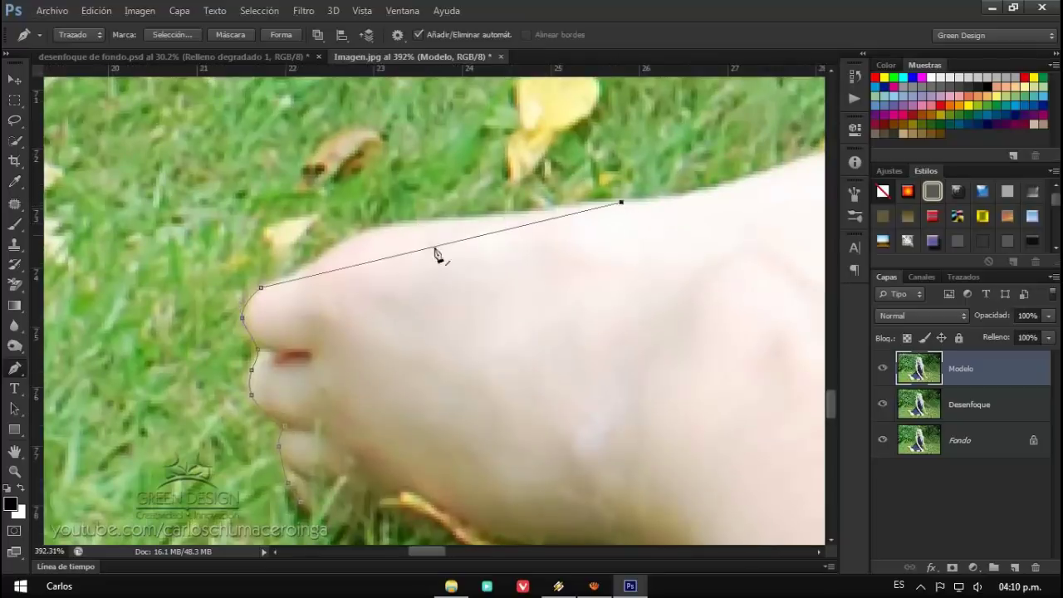
left_click(385, 260)
key("ctrl")
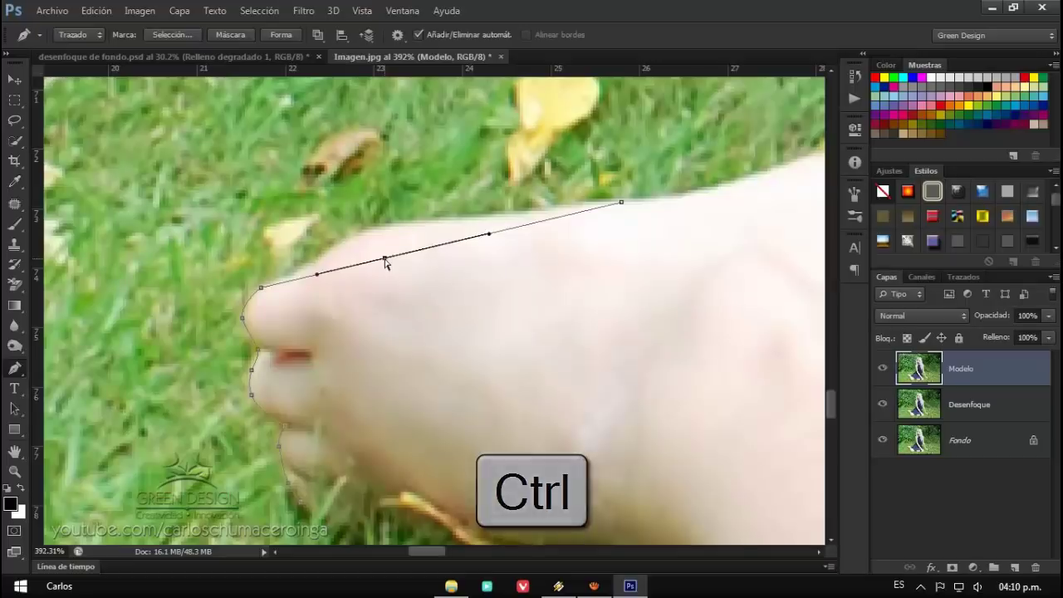
left_click_drag(385, 259, 377, 234)
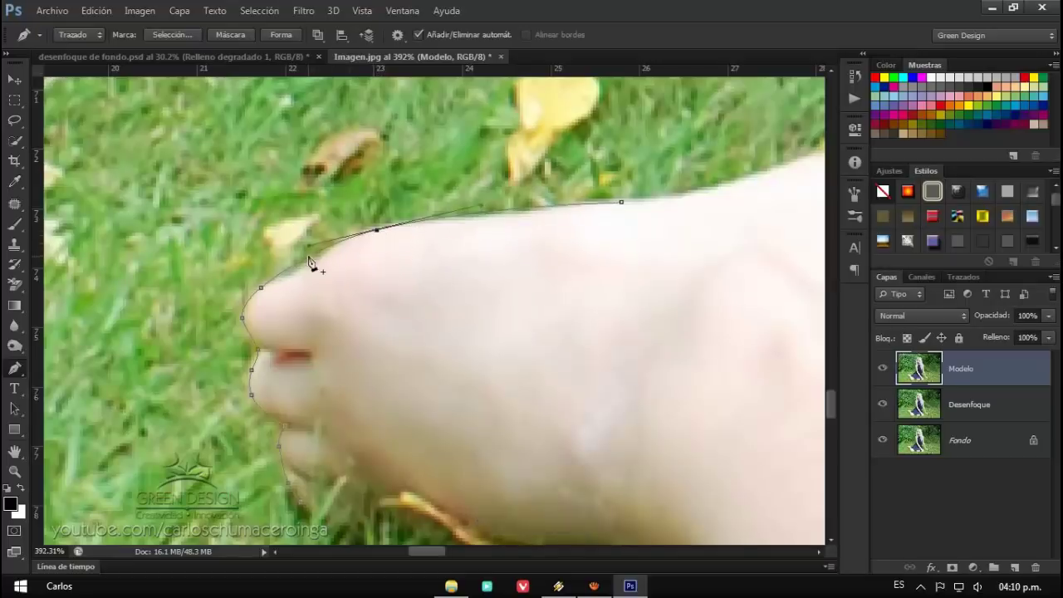
scroll(291, 266, "up", 1)
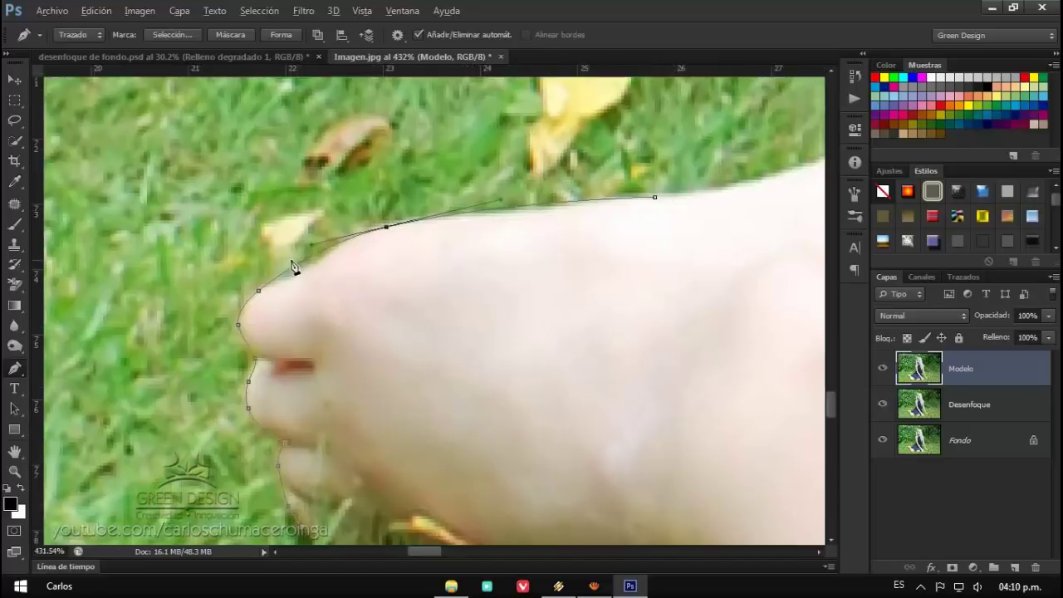
left_click(310, 261)
left_click_drag(310, 264, 308, 268)
left_click_drag(578, 283, 414, 304)
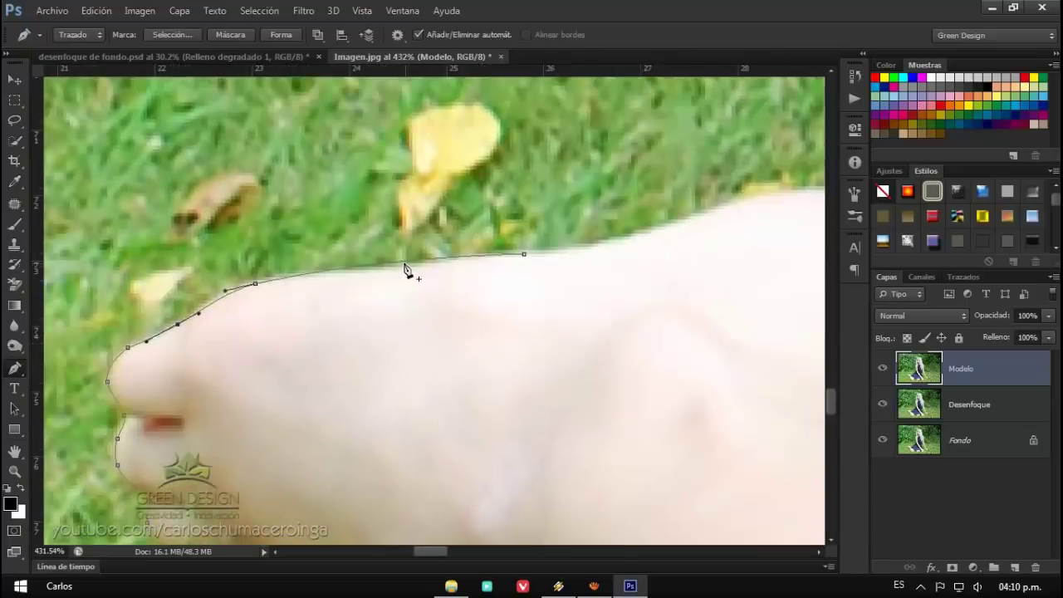
Step: Continue the path anchors along the leg's edge and curve it around the knee
left_click(407, 269)
scroll(428, 295, "down", 2)
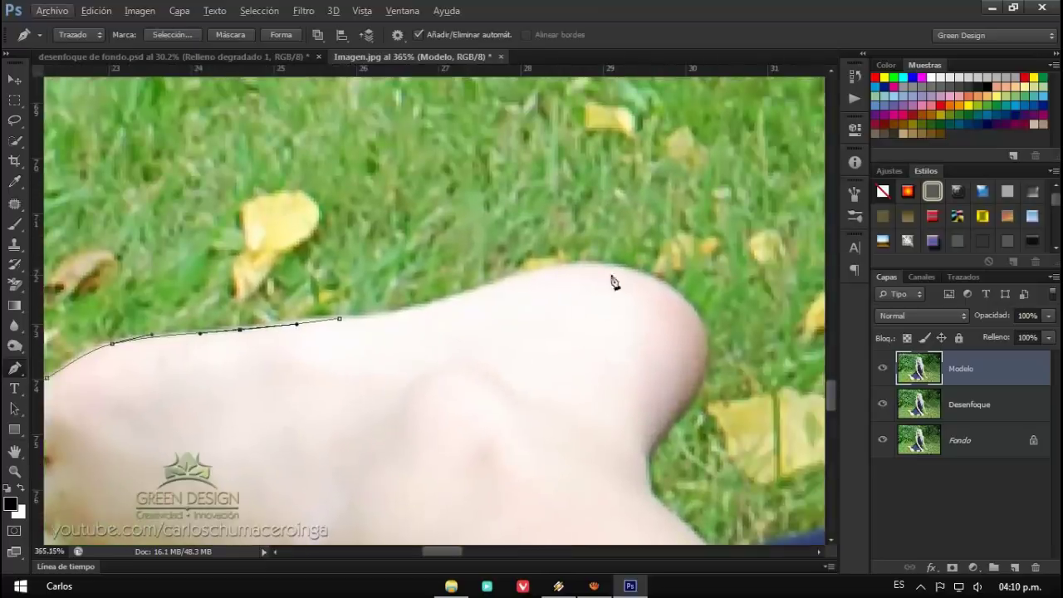
left_click(633, 277)
scroll(581, 287, "up", 1)
left_click(557, 268)
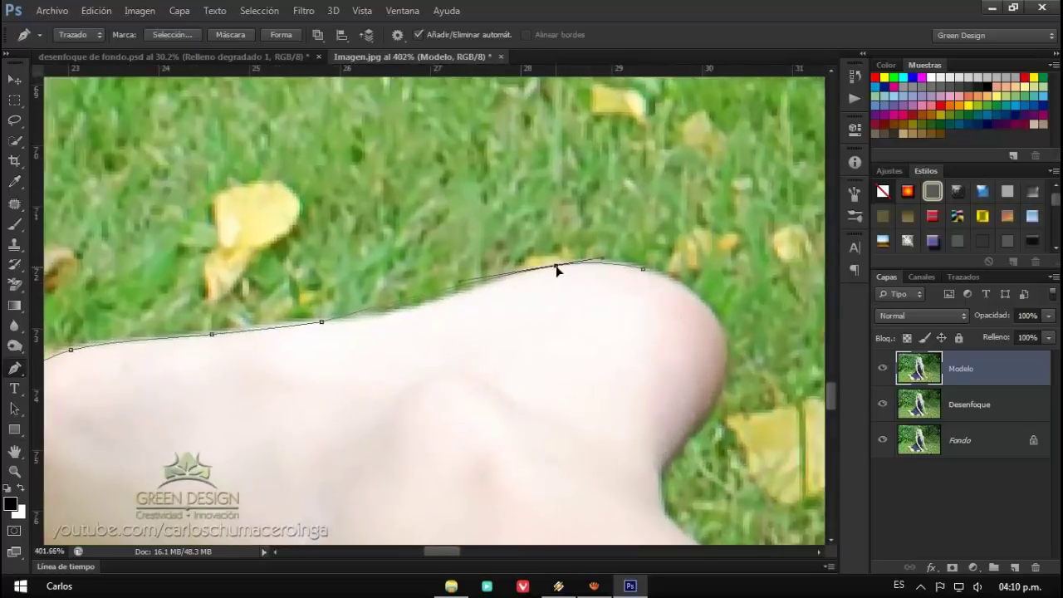
left_click(429, 304)
left_click(325, 327)
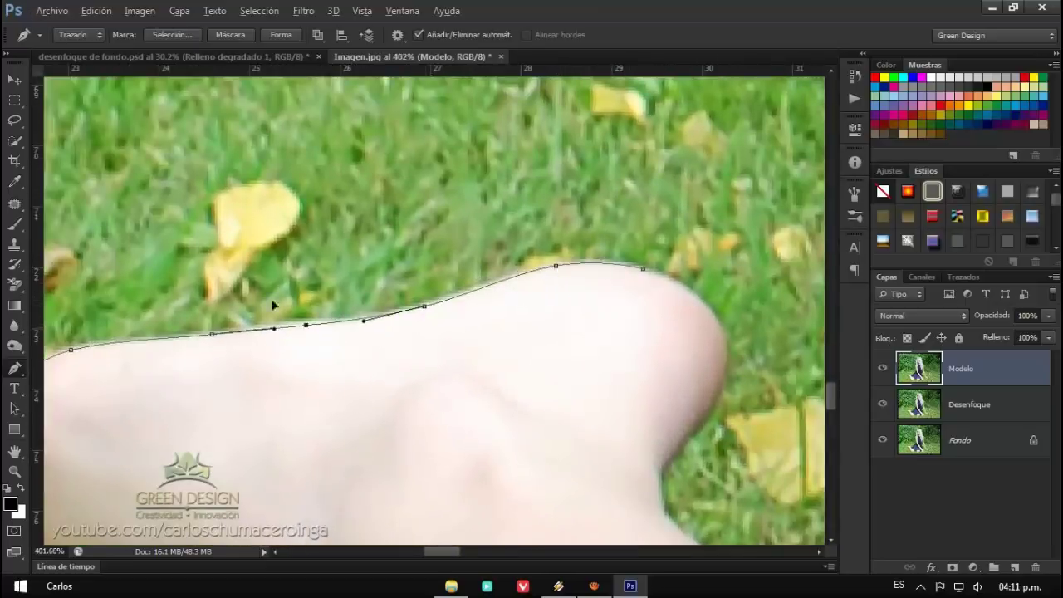
scroll(680, 386, "up", 1)
left_click_drag(662, 307, 664, 312)
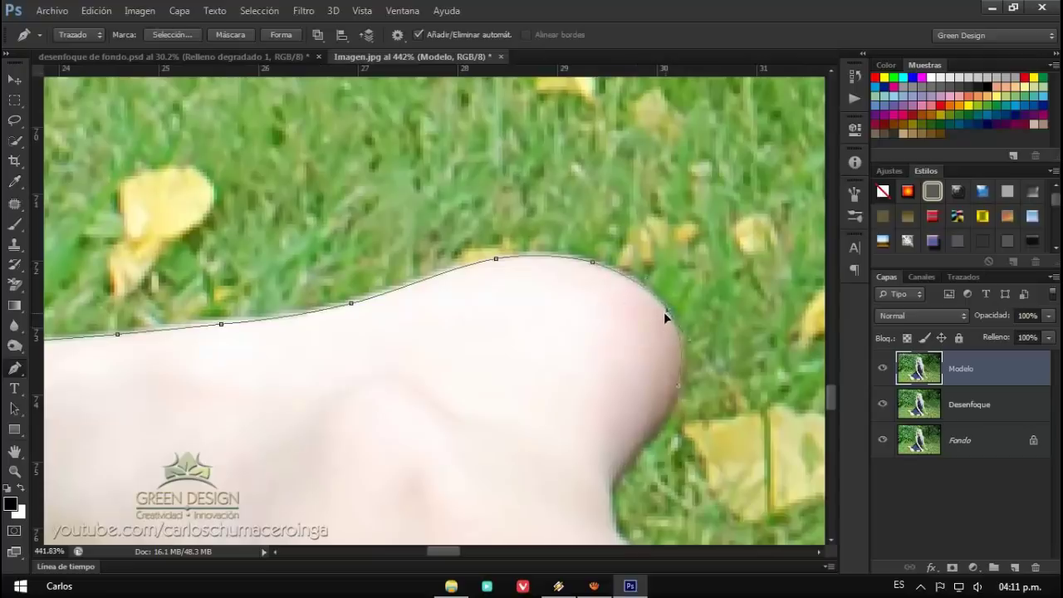
left_click(682, 356)
scroll(581, 374, "down", 2)
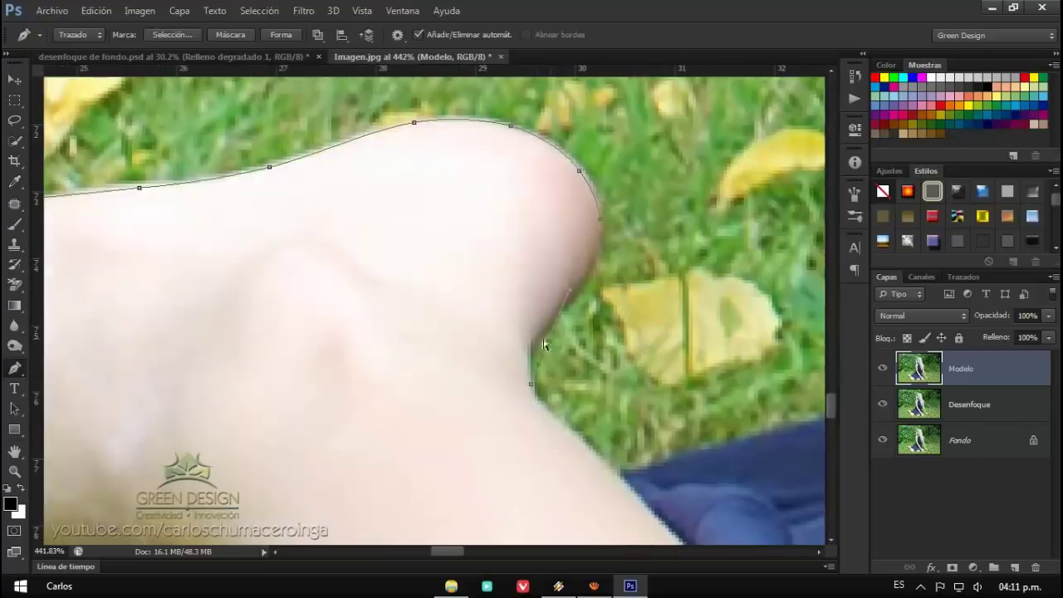
Step: Trace Pen anchors along the clothing's lower edge where it meets skin and grass
scroll(553, 304, "down", 2)
scroll(553, 304, "right", 2)
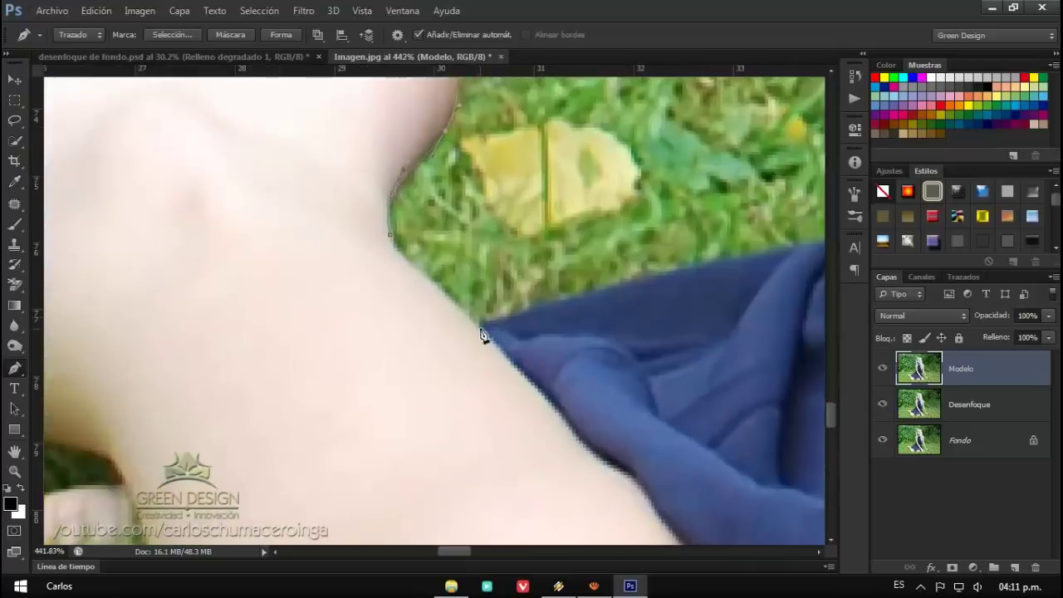
left_click(476, 328)
left_click_drag(420, 271, 405, 260)
left_click_drag(785, 260, 671, 278)
scroll(221, 373, "down", 5)
scroll(511, 355, "up", 6)
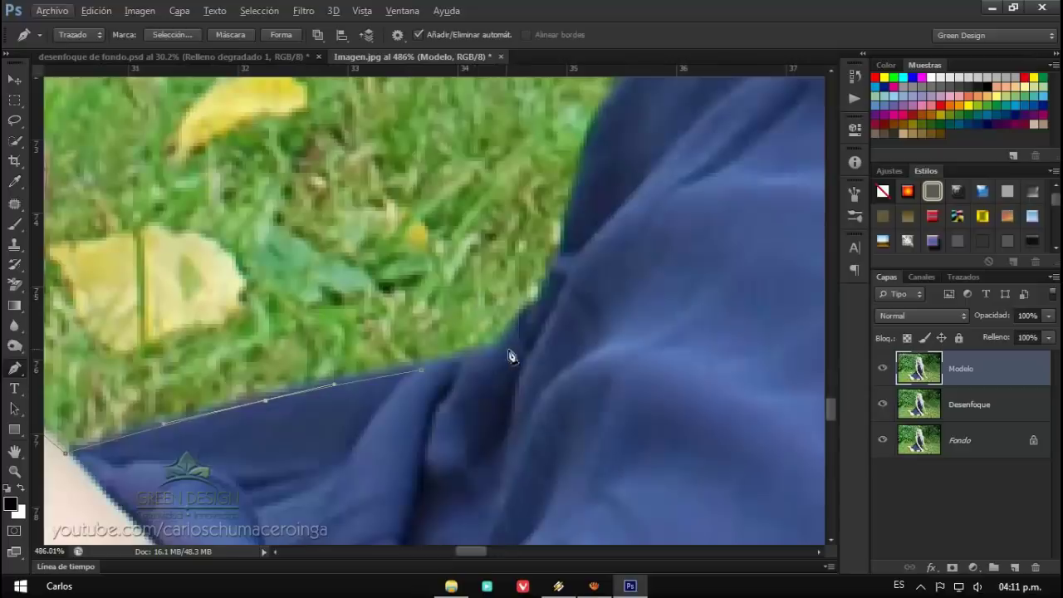
left_click(489, 349)
left_click(505, 341)
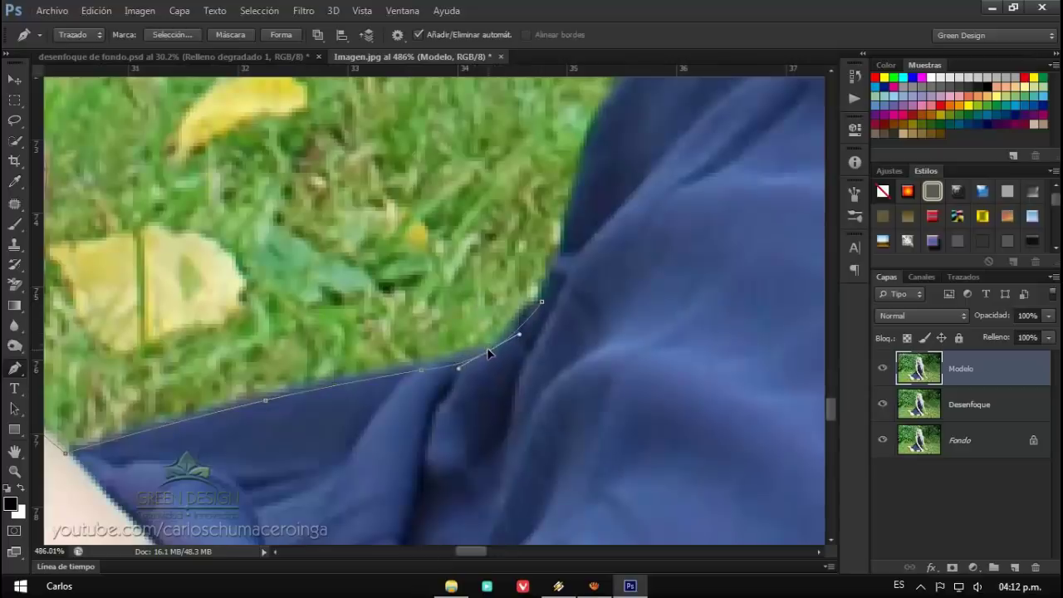
left_click(541, 302)
left_click_drag(546, 312, 525, 340)
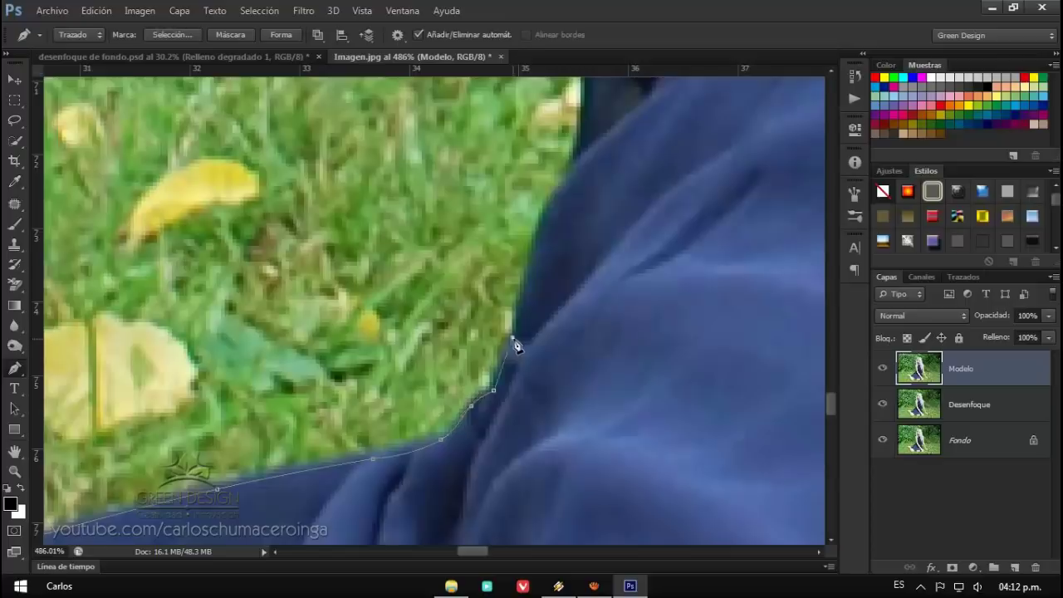
left_click_drag(513, 337, 532, 309)
Step: Add a curved anchor higher up the clothing edge, bending it to hug the fabric
scroll(517, 368, "up", 1)
scroll(517, 368, "up", 1)
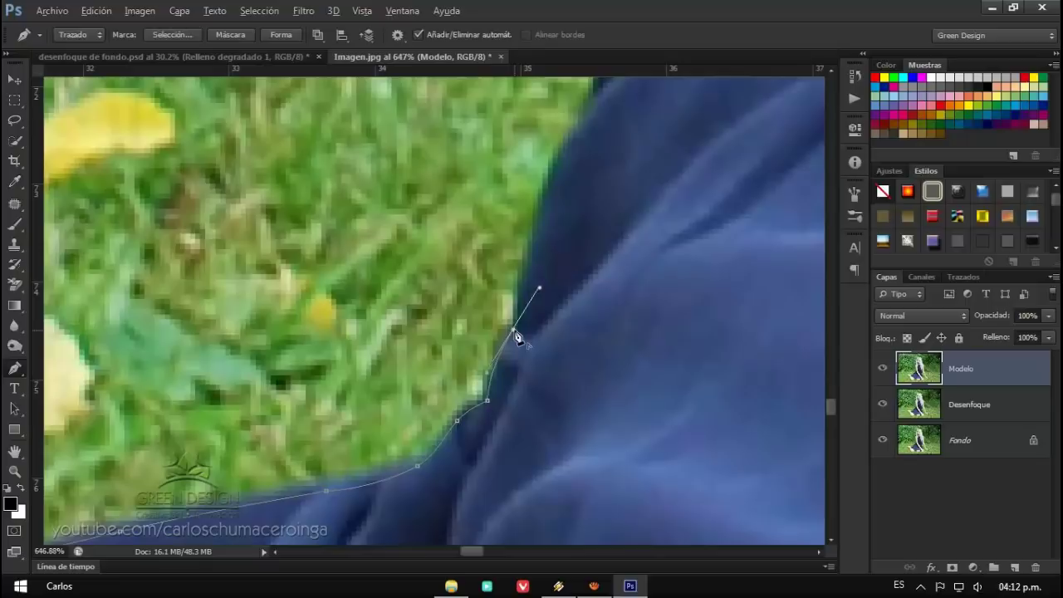
key("alt")
left_click_drag(655, 261, 527, 364)
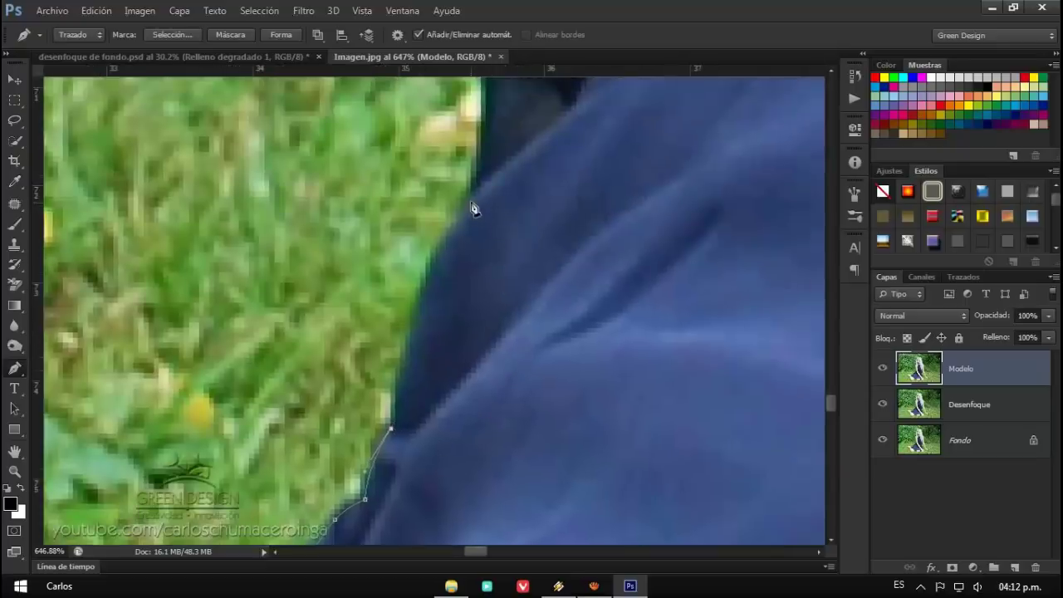
left_click(472, 201)
left_click_drag(440, 293, 420, 294)
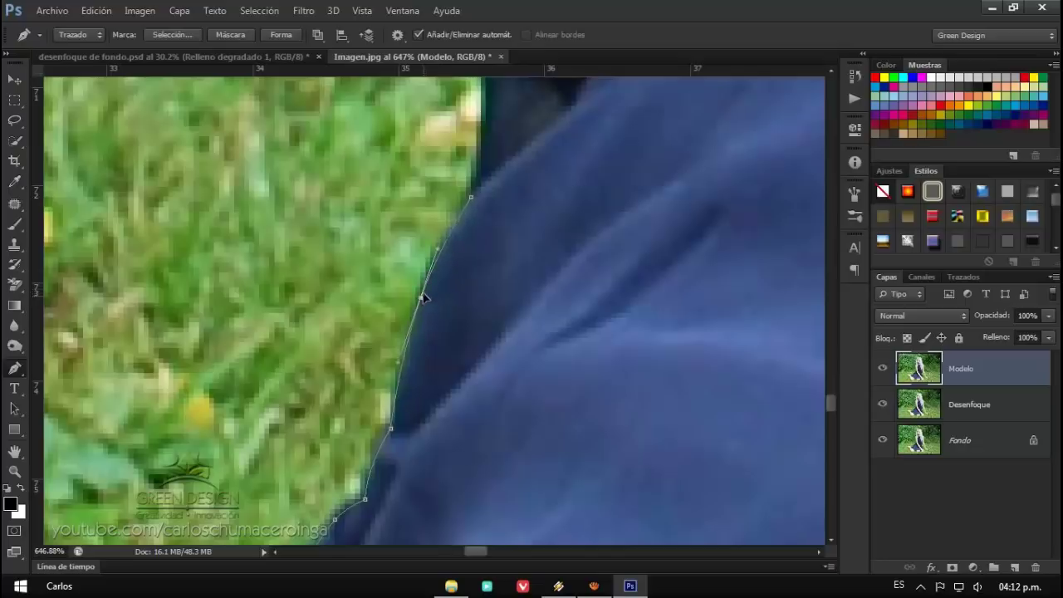
scroll(390, 374, "down", 1)
scroll(390, 374, "down", 3)
scroll(442, 321, "up", 2)
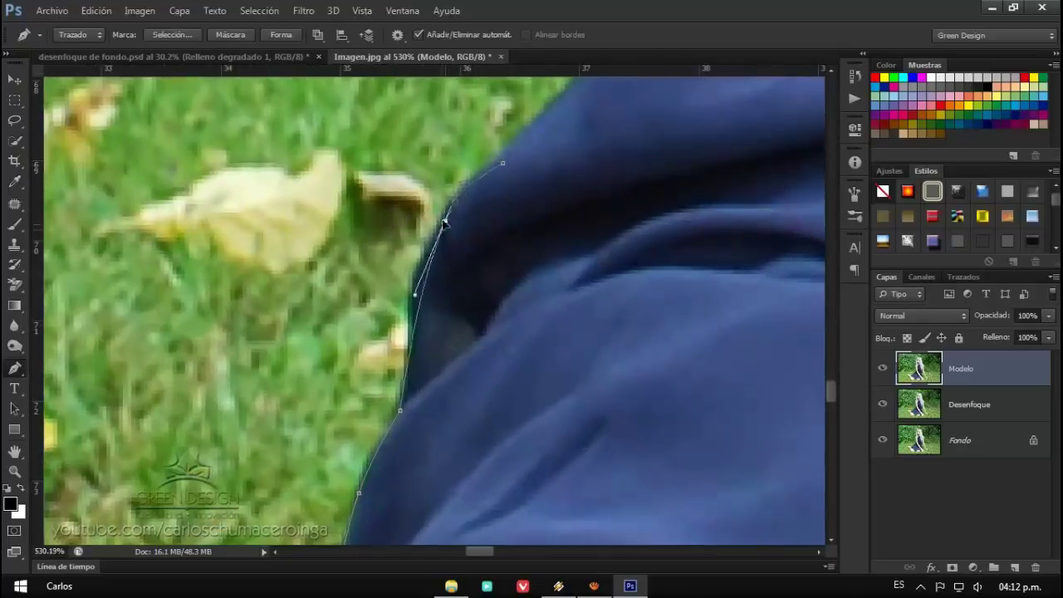
left_click_drag(444, 219, 419, 281)
Step: Continue anchors along the clothing's upper edge to where it meets the arm
scroll(404, 368, "up", 3)
scroll(404, 368, "down", 1)
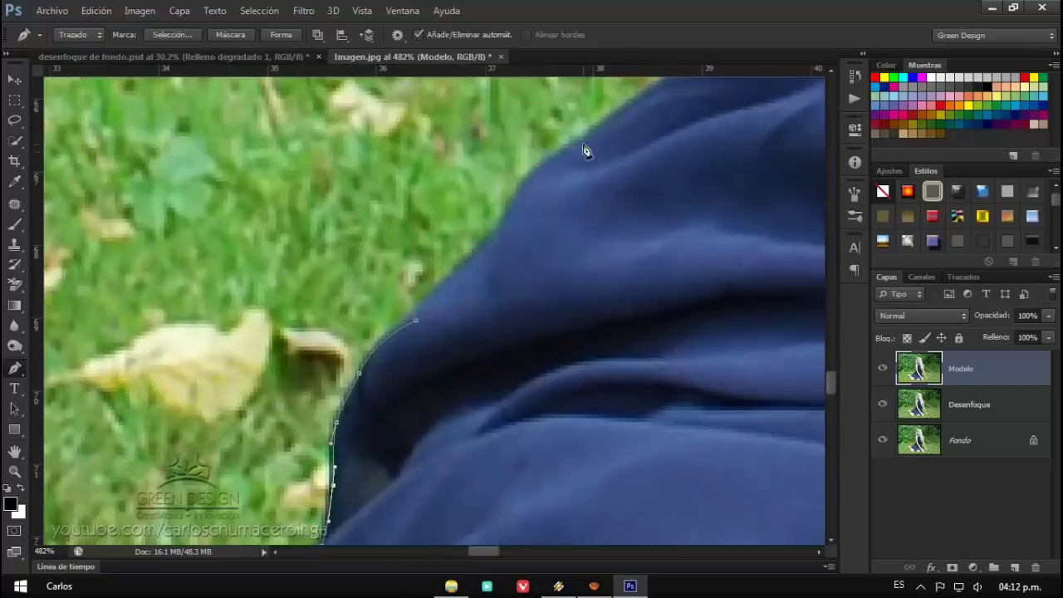
scroll(577, 204, "down", 4)
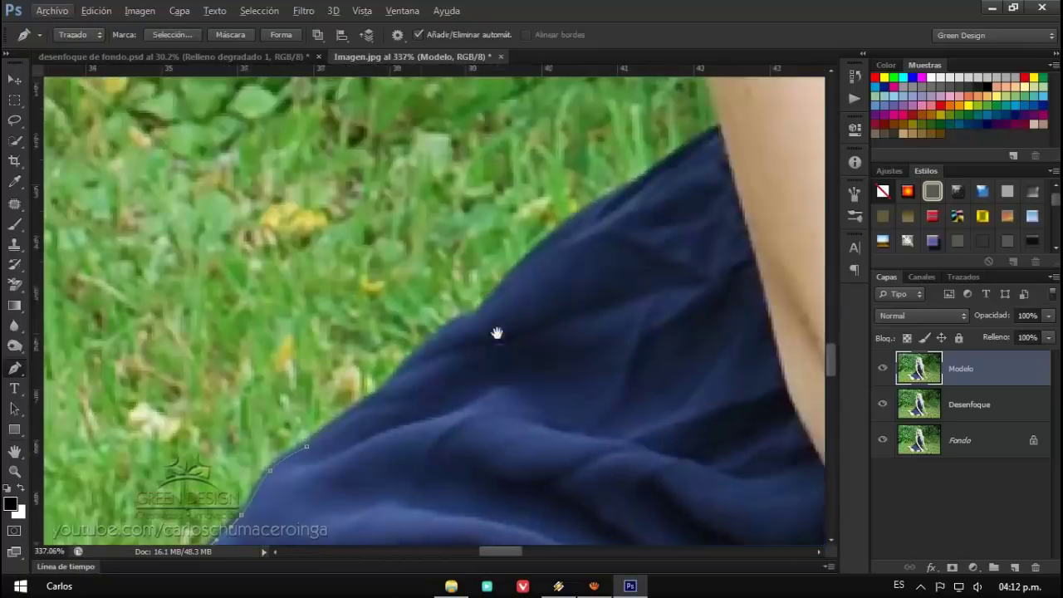
left_click(552, 240)
left_click(631, 187)
left_click(688, 145)
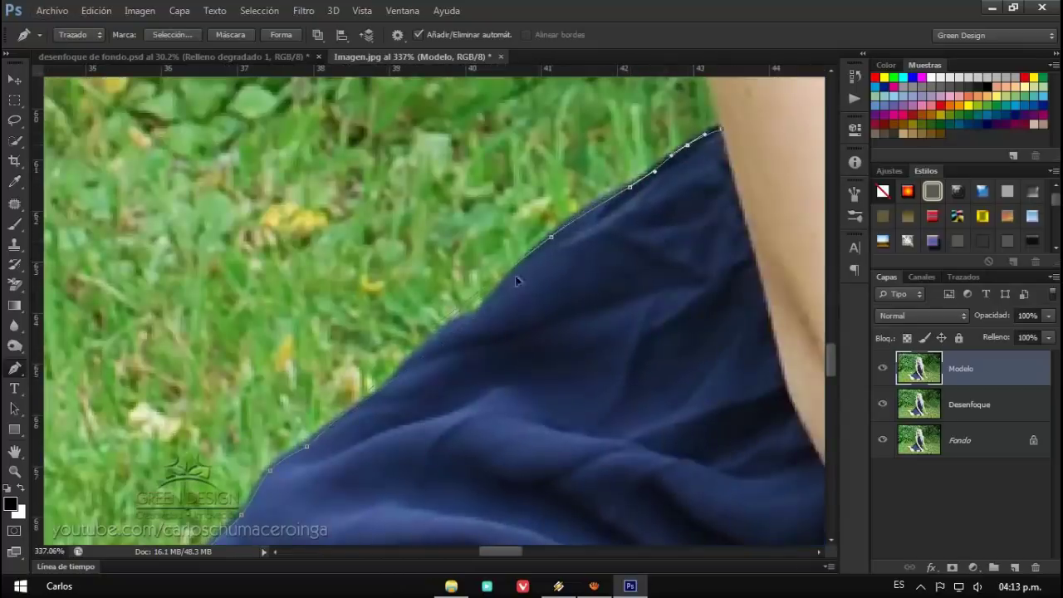
left_click(470, 320)
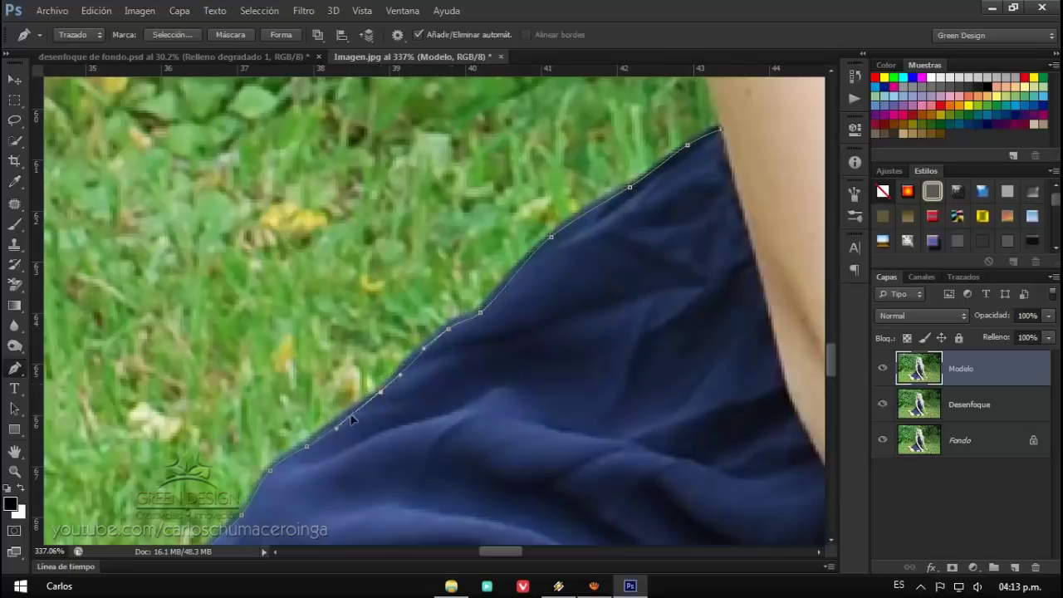
Step: Add a smooth anchor and another point further along the arm edge
scroll(352, 418, "down", 3)
scroll(345, 124, "up", 2)
left_click_drag(380, 278, 397, 359)
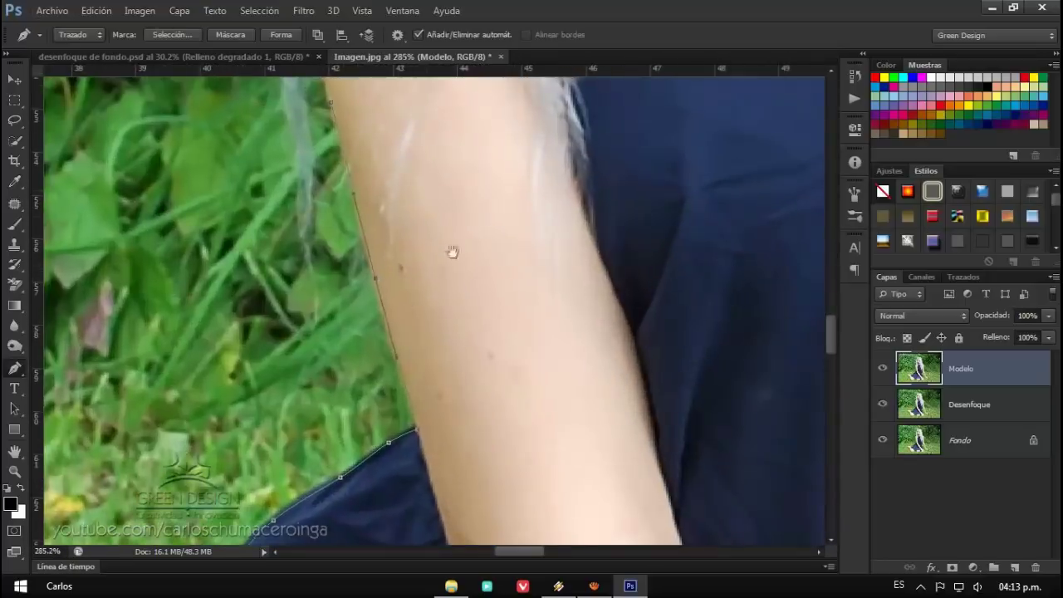
scroll(432, 241, "up", 3)
scroll(432, 241, "left", 2)
left_click(418, 222)
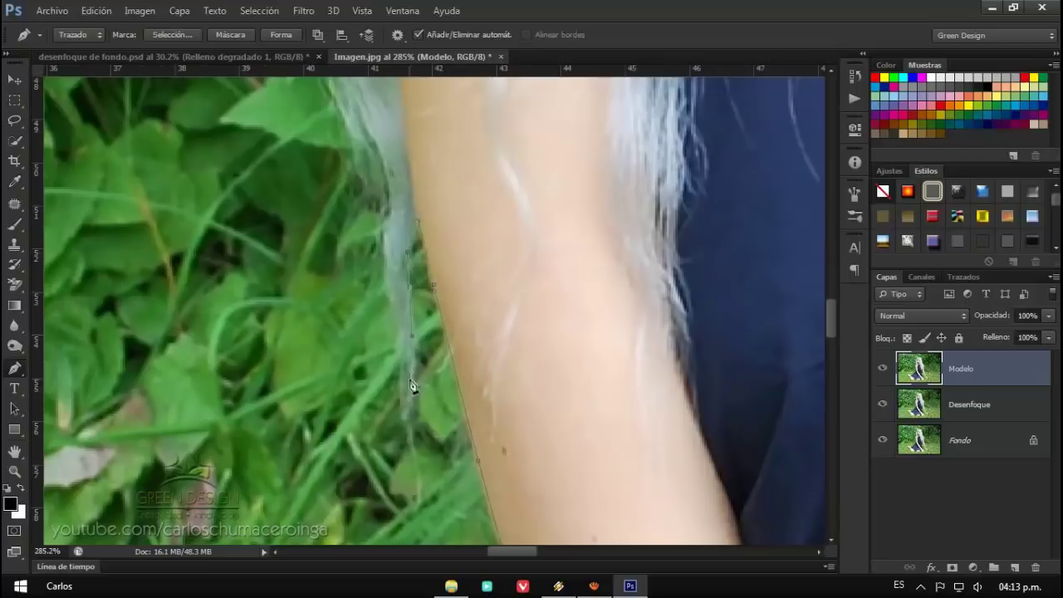
scroll(387, 250, "up", 3)
scroll(387, 249, "left", 2)
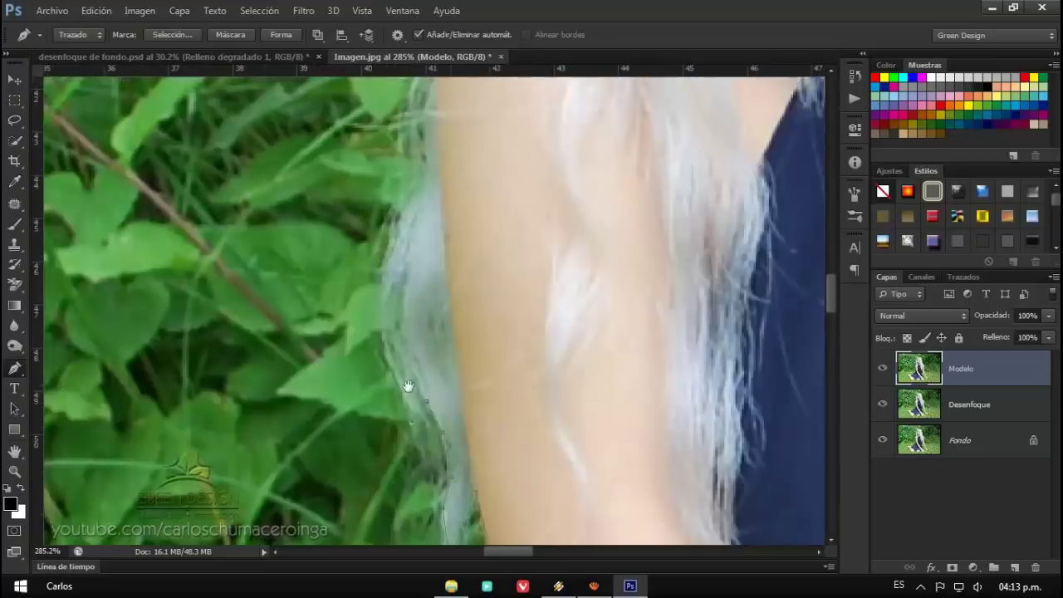
scroll(432, 249, "up", 3)
scroll(458, 316, "up", 3)
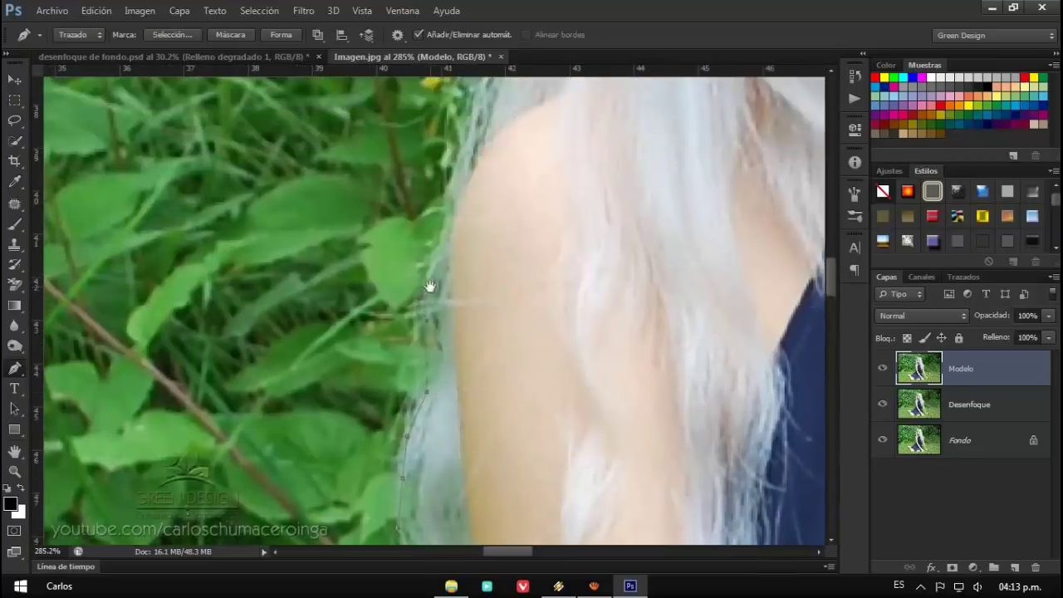
Step: Outline the hair beside the face and along the top of the head
left_click(449, 218)
scroll(487, 161, "up", 3)
scroll(528, 142, "up", 5)
left_click(487, 200)
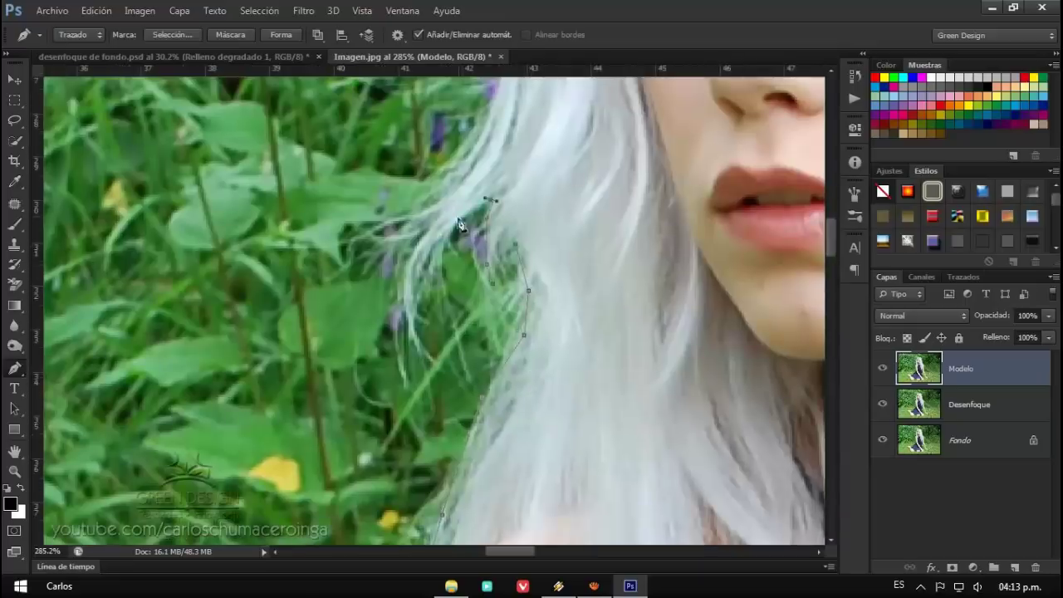
scroll(441, 388, "up", 5)
scroll(454, 393, "up", 3)
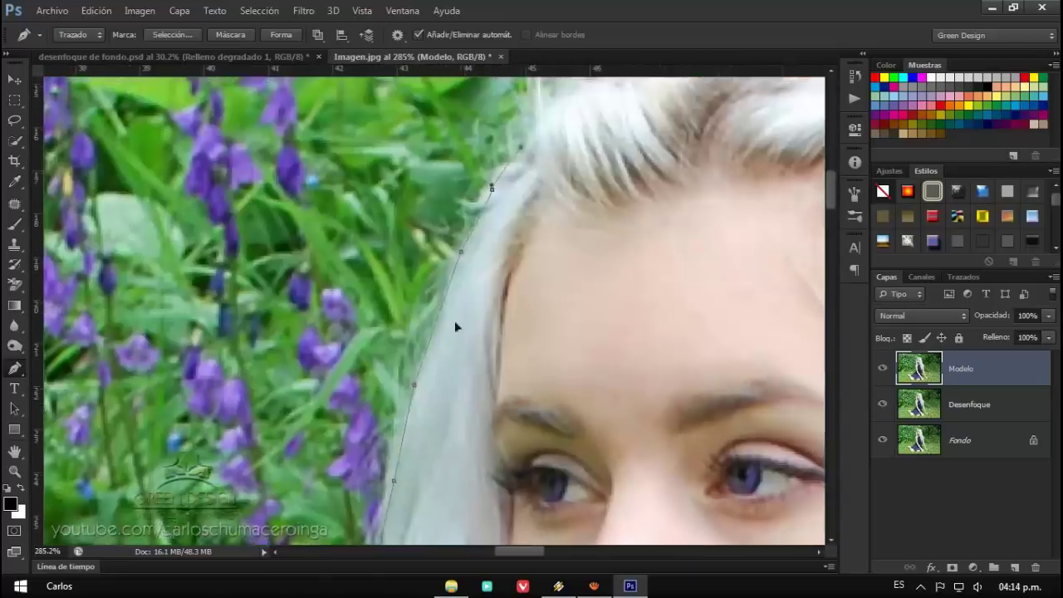
scroll(456, 325, "up", 5)
scroll(489, 211, "right", 3)
scroll(489, 210, "up", 5)
left_click(320, 273)
left_click(700, 219)
Step: Carry the path across the hair's top and curve it down the hair's edge
scroll(701, 218, "right", 5)
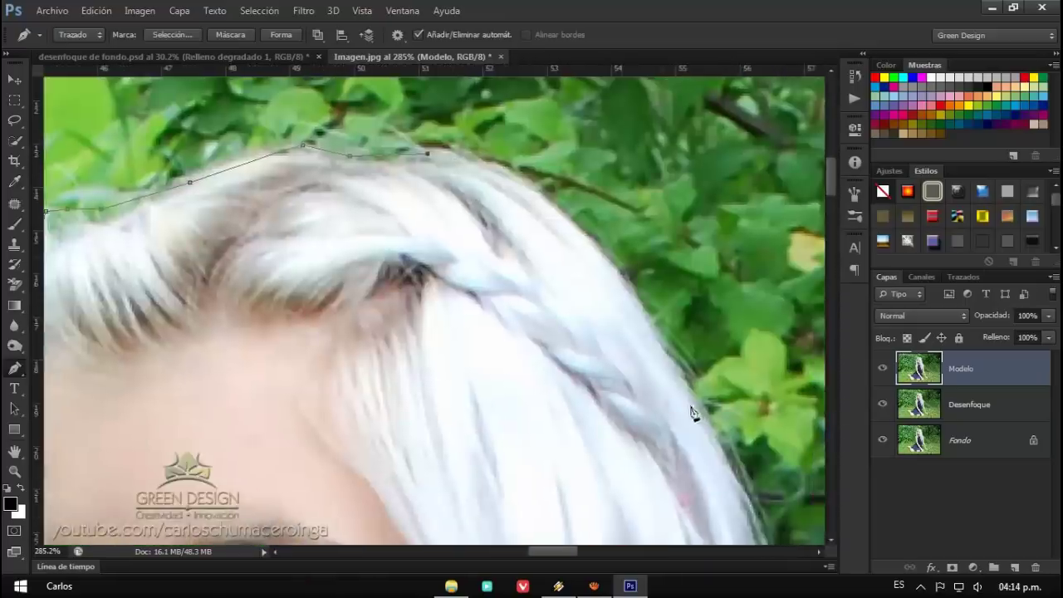
left_click(693, 416)
scroll(693, 415, "down", 2)
scroll(784, 508, "down", 2)
scroll(496, 368, "left", 2)
scroll(540, 357, "down", 2)
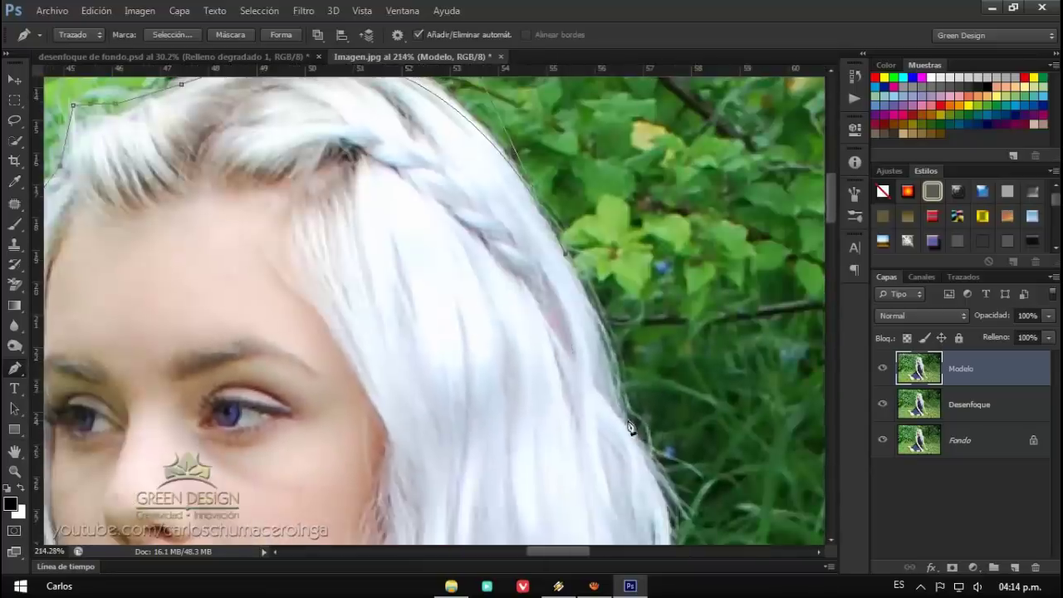
scroll(593, 340, "down", 5)
left_click_drag(593, 340, 612, 380)
Step: Extend the outline over the shoulder and down the arm's edge
scroll(645, 422, "up", 2)
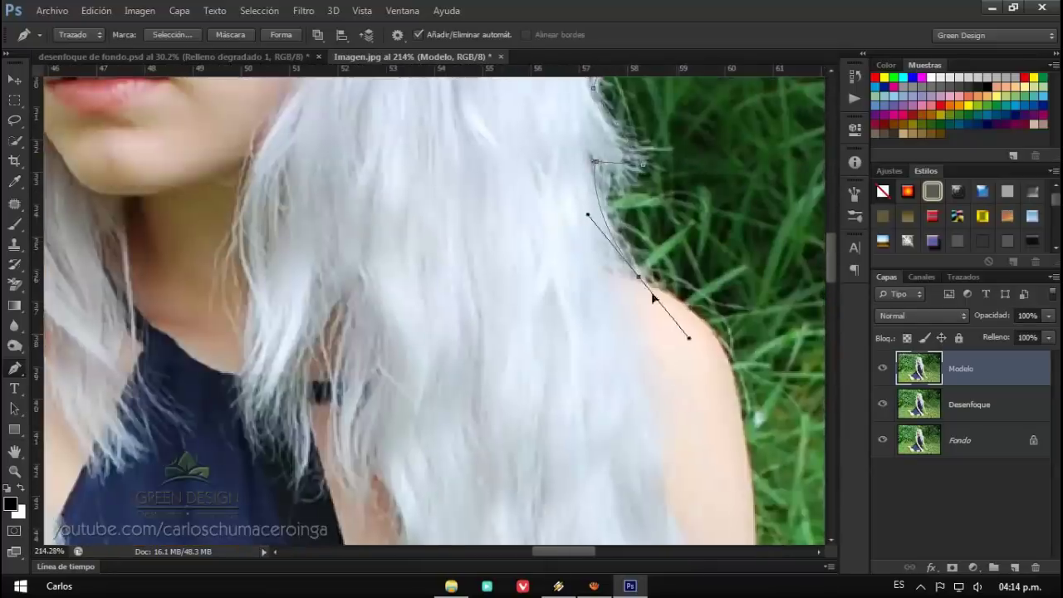
scroll(689, 337, "right", 2)
left_click_drag(698, 326, 742, 407)
scroll(717, 375, "up", 1)
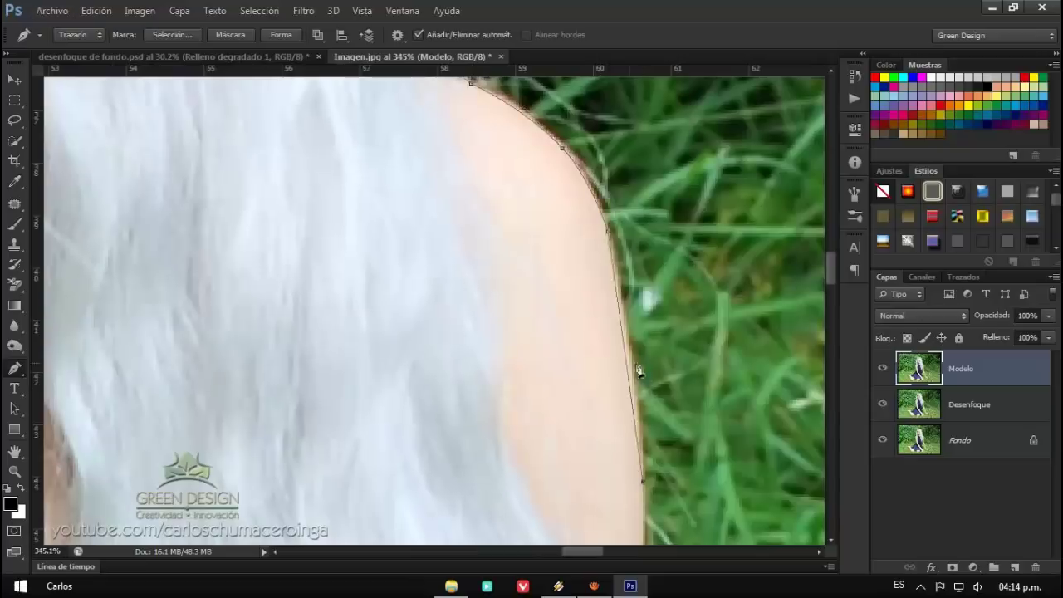
left_click(633, 377)
scroll(609, 475, "down", 2)
scroll(616, 343, "down", 4)
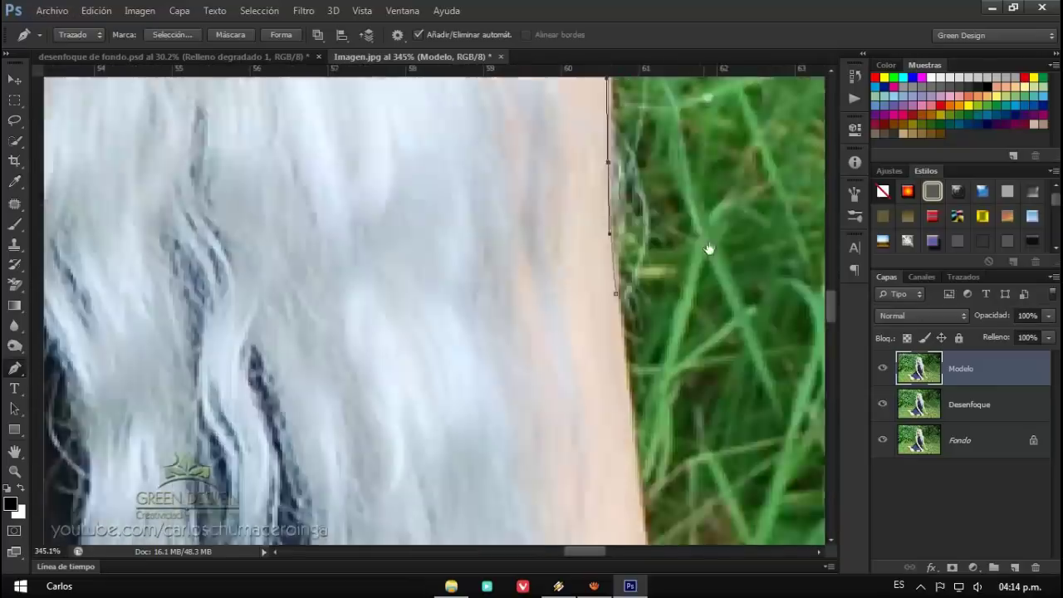
left_click(660, 502)
Step: Place straight and curved anchors down the lower arm edge
scroll(642, 334, "down", 1)
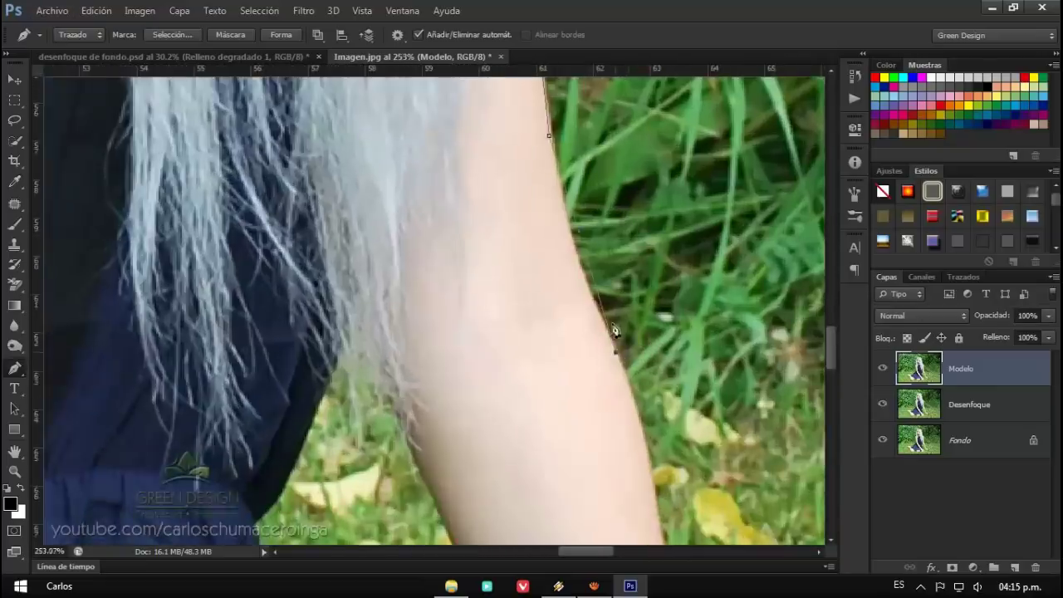
left_click_drag(619, 274, 631, 283)
left_click_drag(640, 332, 658, 339)
scroll(604, 258, "up", 2)
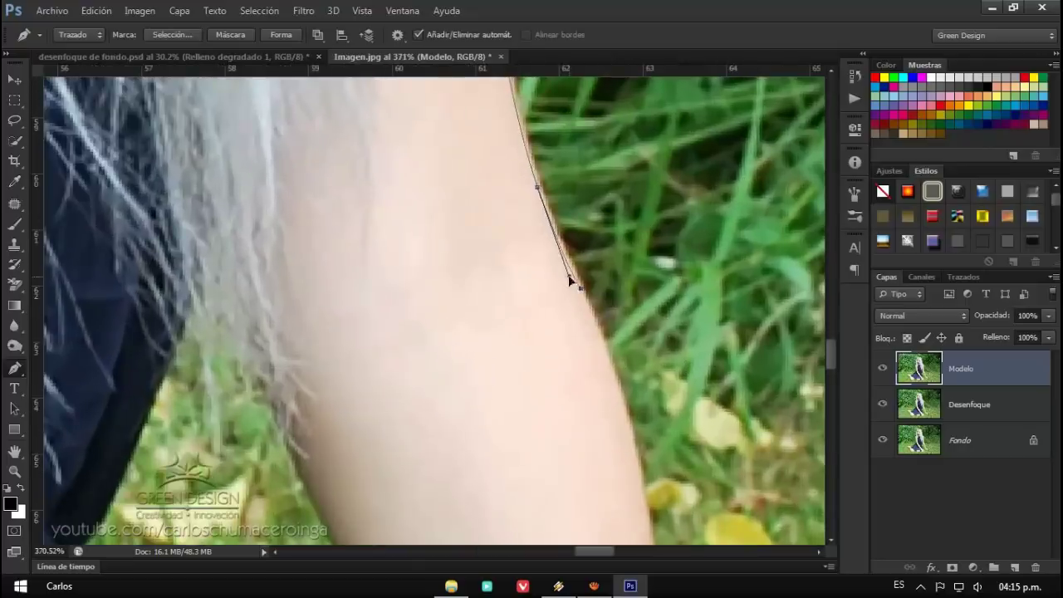
scroll(571, 280, "down", 3)
left_click(645, 394)
scroll(640, 349, "up", 3)
scroll(628, 277, "down", 1)
left_click(654, 378)
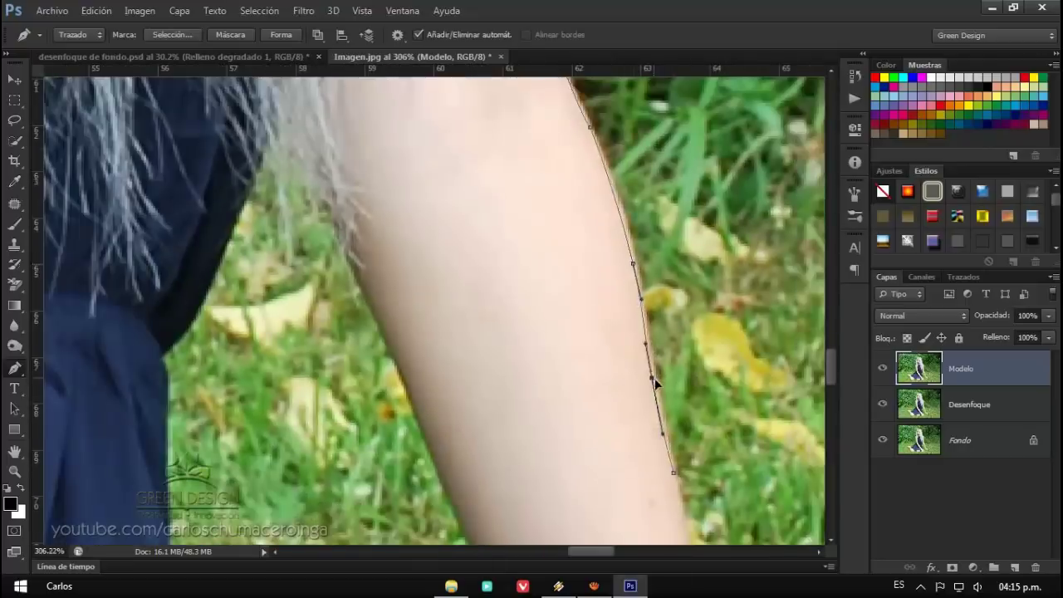
left_click_drag(654, 378, 574, 112)
left_click(612, 297)
left_click(654, 443)
left_click(679, 515)
Step: Continue the outline from the wrist to the back of the hand and finger edge
scroll(640, 291, "down", 5)
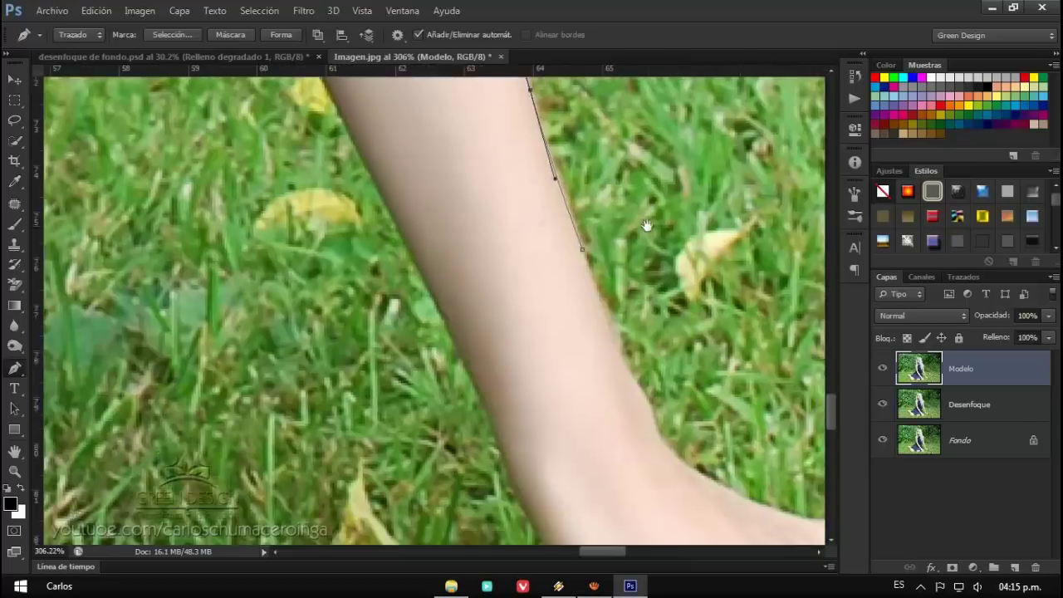
scroll(619, 333, "up", 1)
scroll(606, 308, "up", 1)
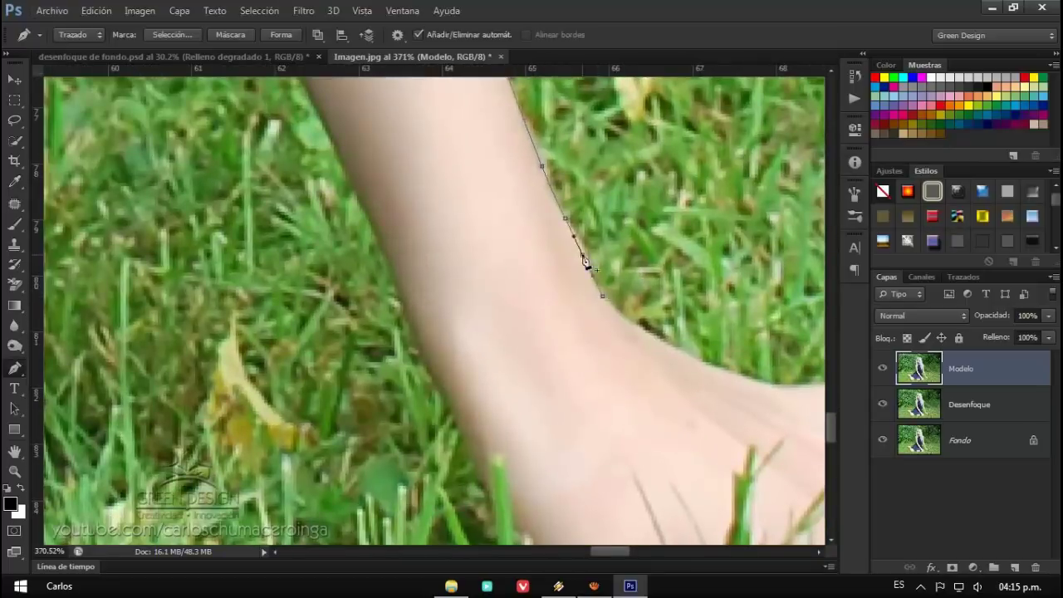
scroll(541, 321, "right", 2)
left_click(615, 378)
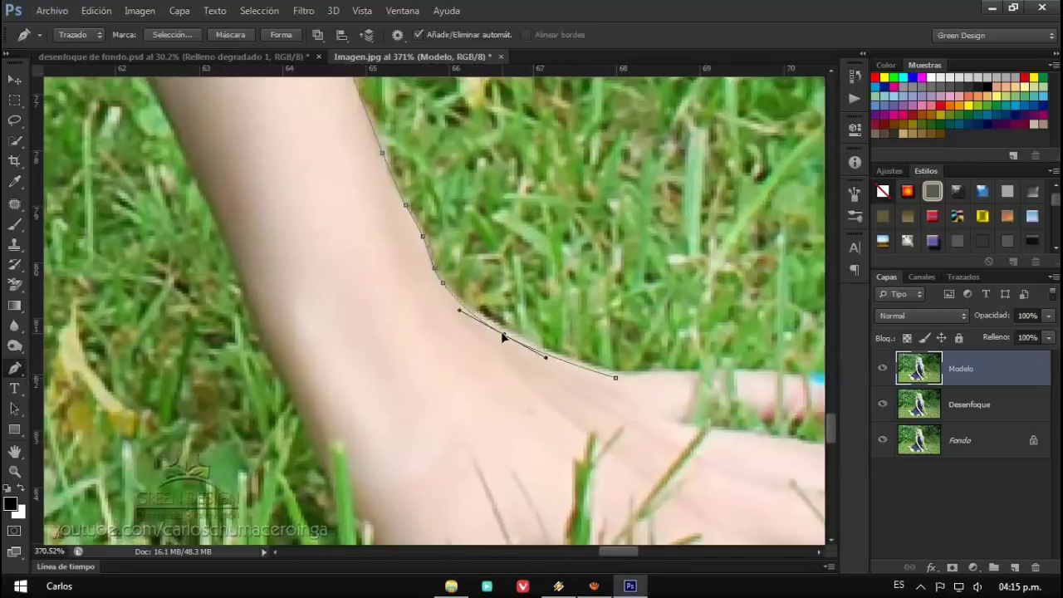
scroll(652, 374, "right", 2)
scroll(626, 364, "down", 2)
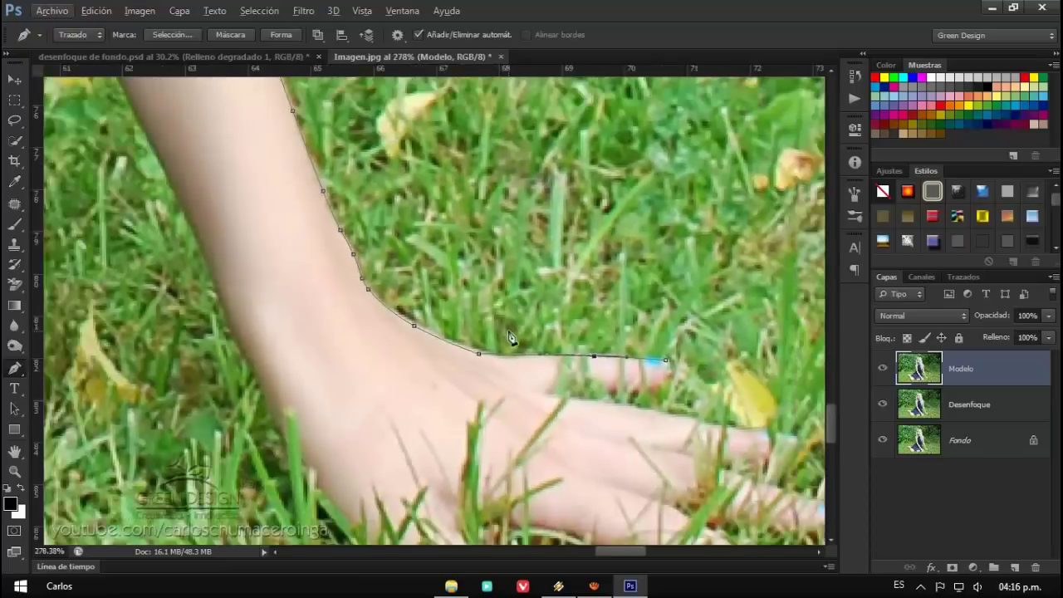
scroll(626, 365, "down", 1)
scroll(625, 376, "up", 3)
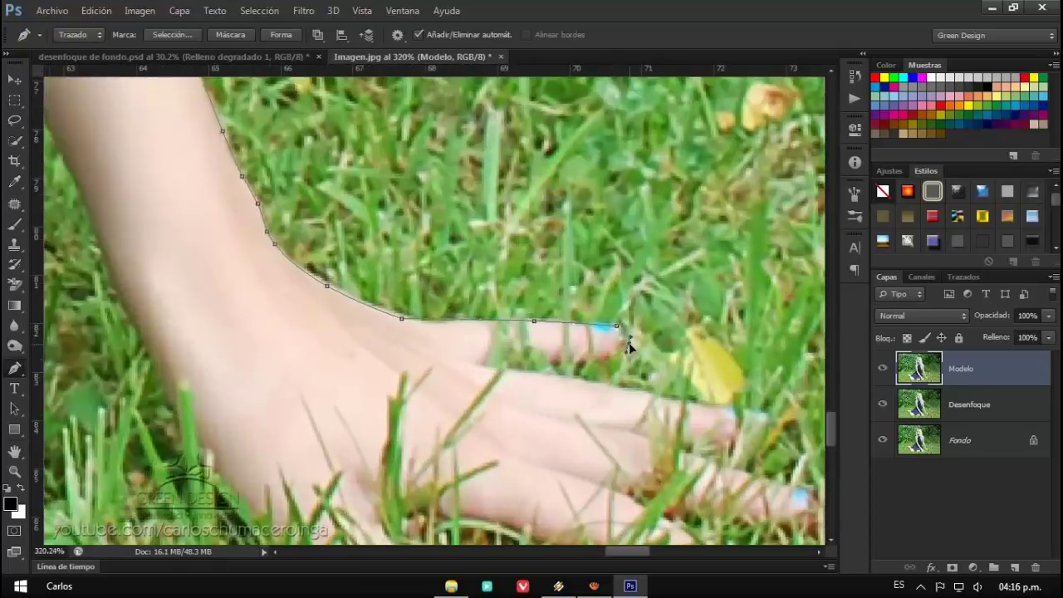
left_click(682, 451)
Step: Add an anchor around the finger, then pan back toward the wrist and forearm
scroll(688, 453, "down", 3)
scroll(688, 453, "right", 1)
left_click(731, 290)
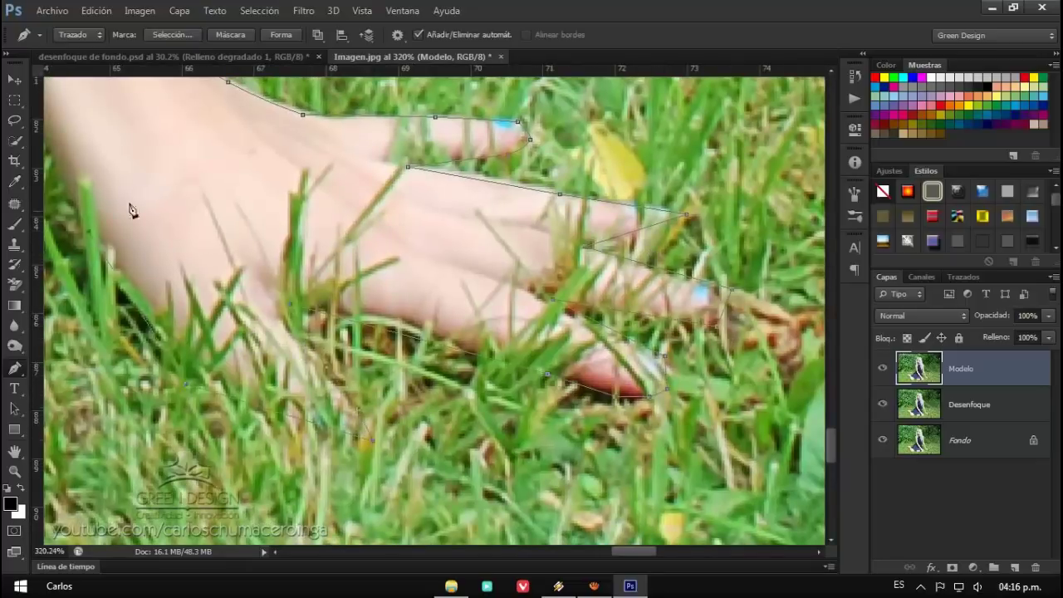
left_click_drag(131, 210, 389, 335)
left_click_drag(338, 257, 432, 343)
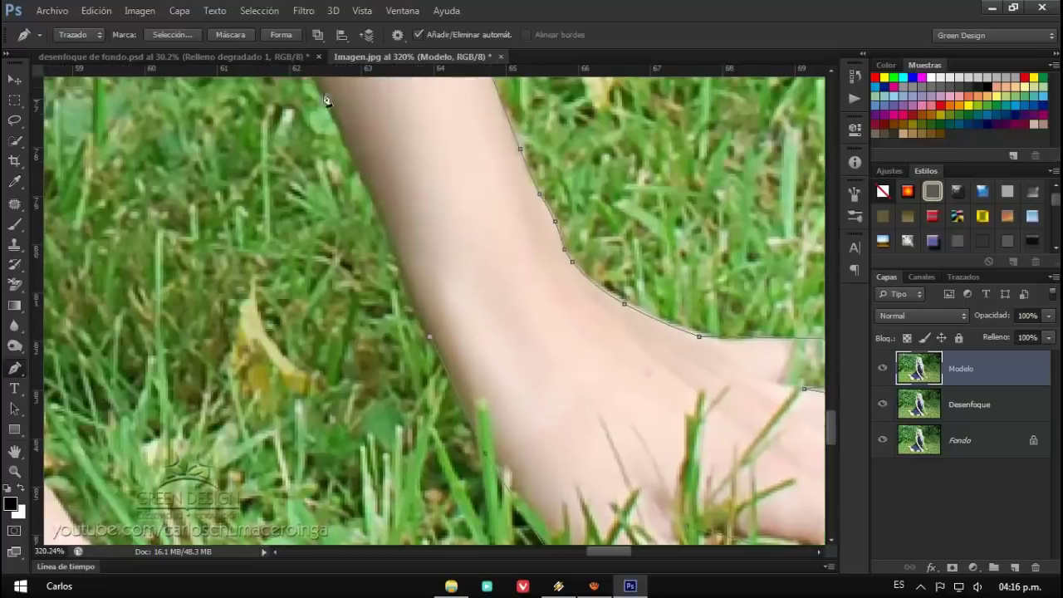
left_click_drag(380, 219, 499, 332)
mouse_move(333, 98)
left_mouse_down()
mouse_move(453, 212)
mouse_move(478, 216)
left_mouse_up()
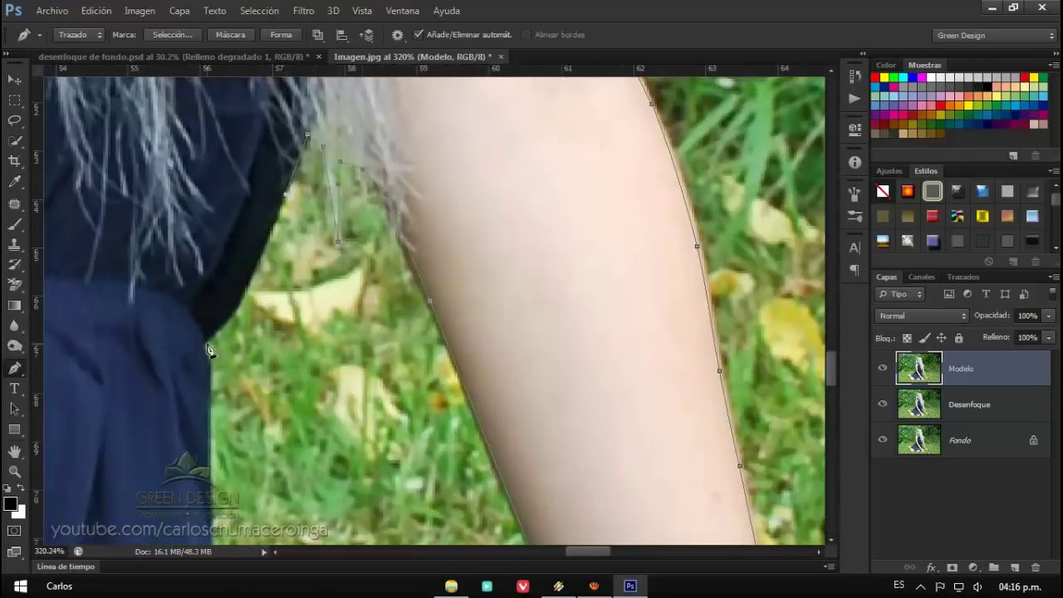
Step: Trace curved anchors down the dress edge to where it meets the wrist
left_click_drag(201, 343, 430, 152)
left_click(407, 376)
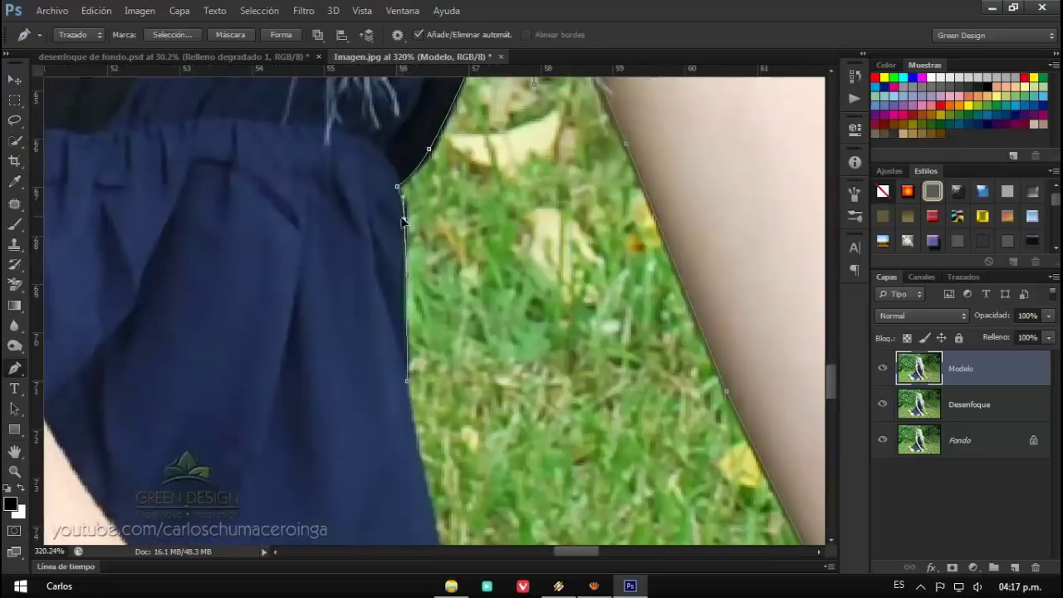
left_click_drag(404, 220, 392, 18)
left_click_drag(429, 478, 440, 419)
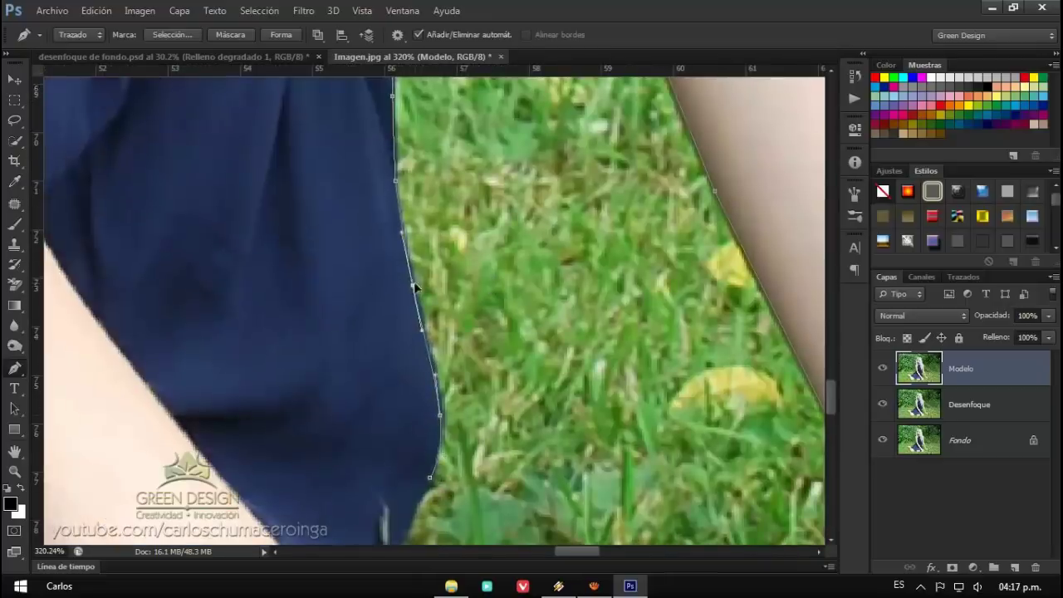
scroll(394, 187, "down", 5)
scroll(431, 262, "up", 5)
left_click(431, 263)
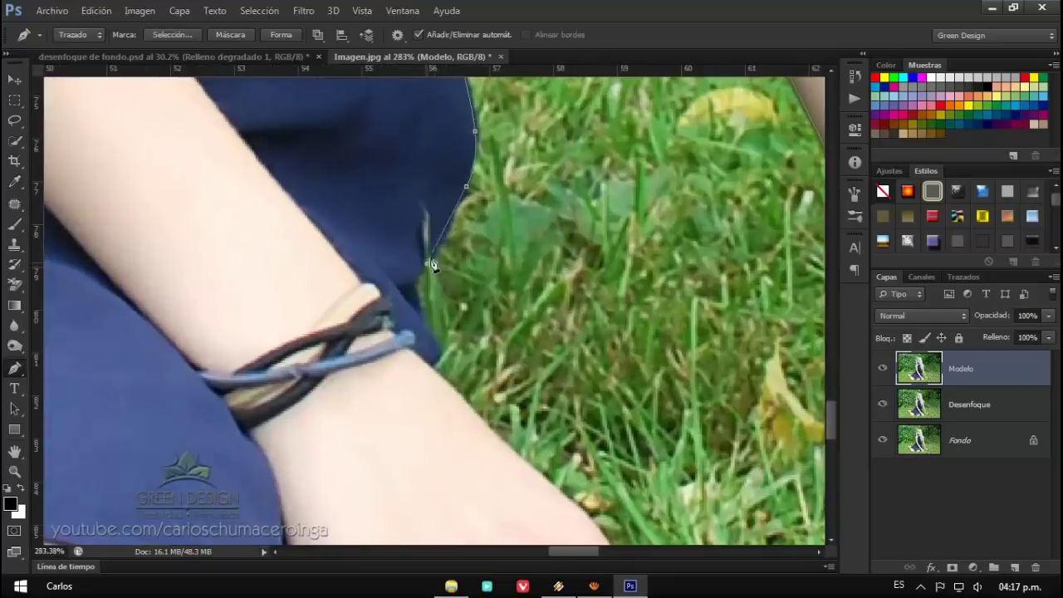
Step: Add an anchor at the dress edge beside the knee
scroll(430, 322, "down", 5)
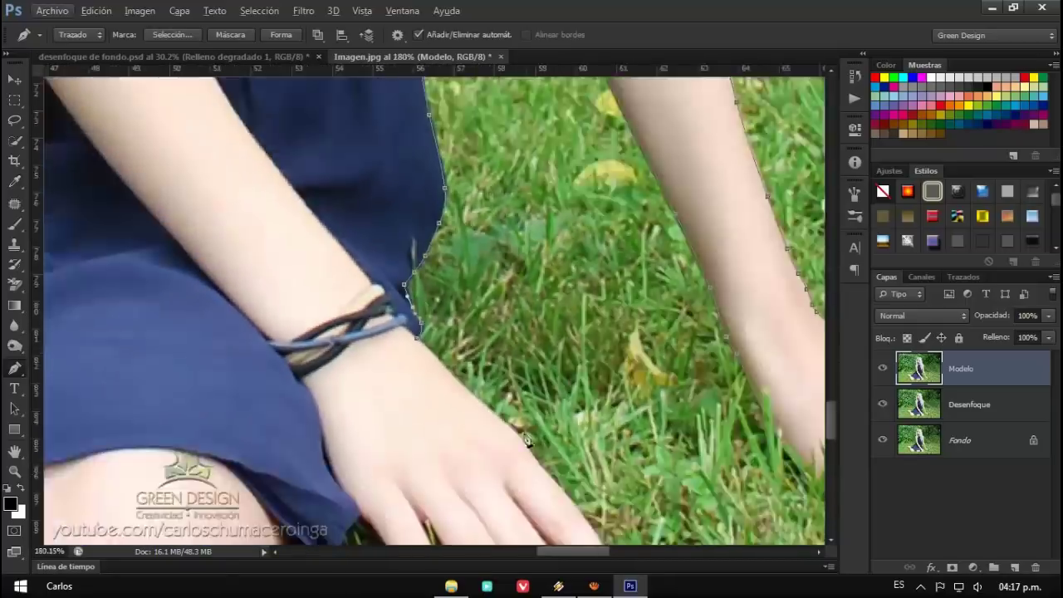
scroll(478, 332, "up", 5)
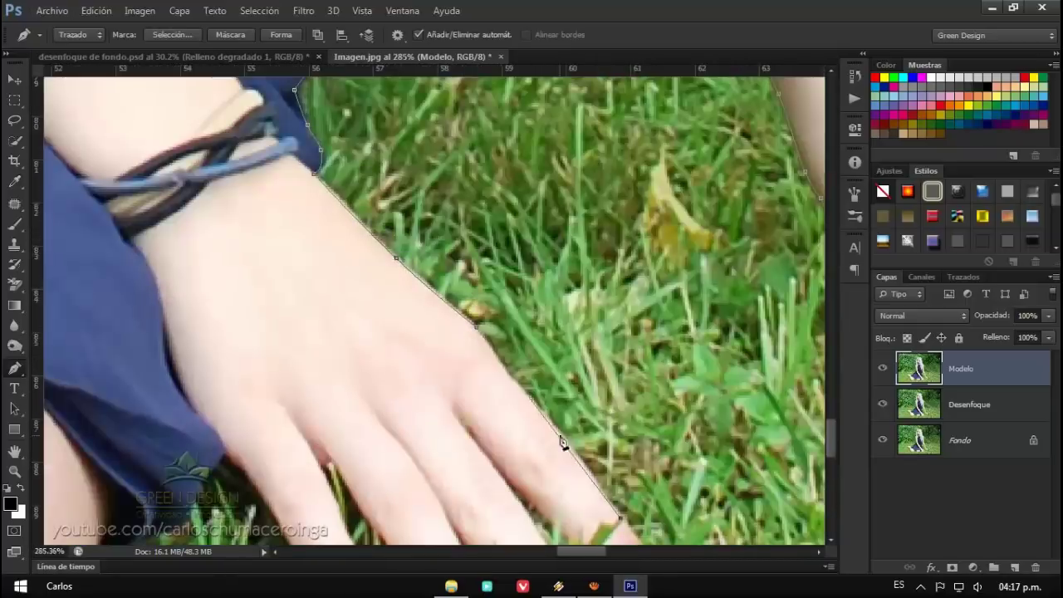
scroll(515, 386, "up", 1)
scroll(482, 352, "up", 1)
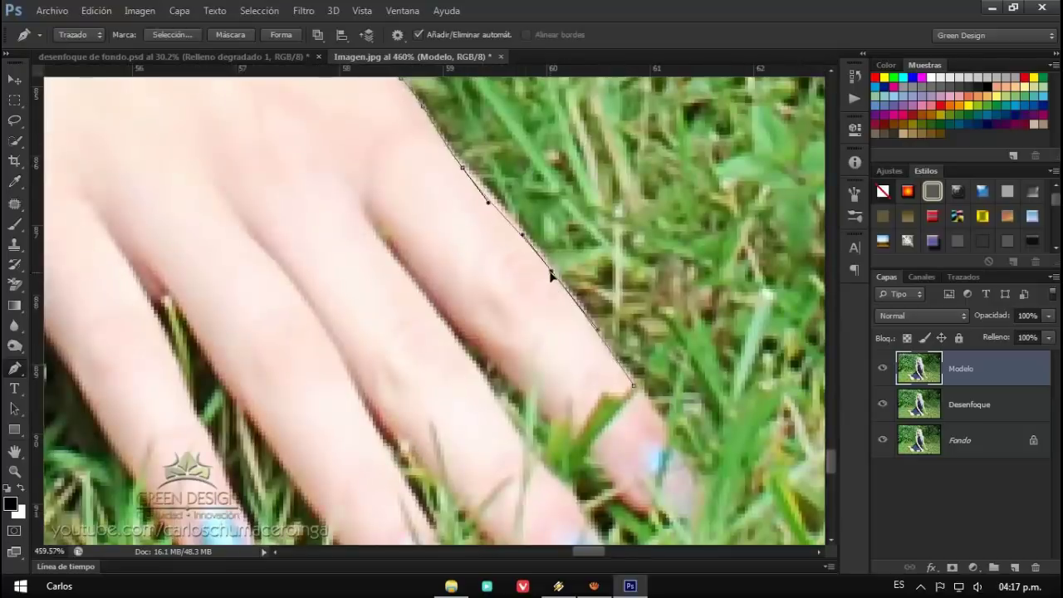
scroll(578, 349, "down", 2)
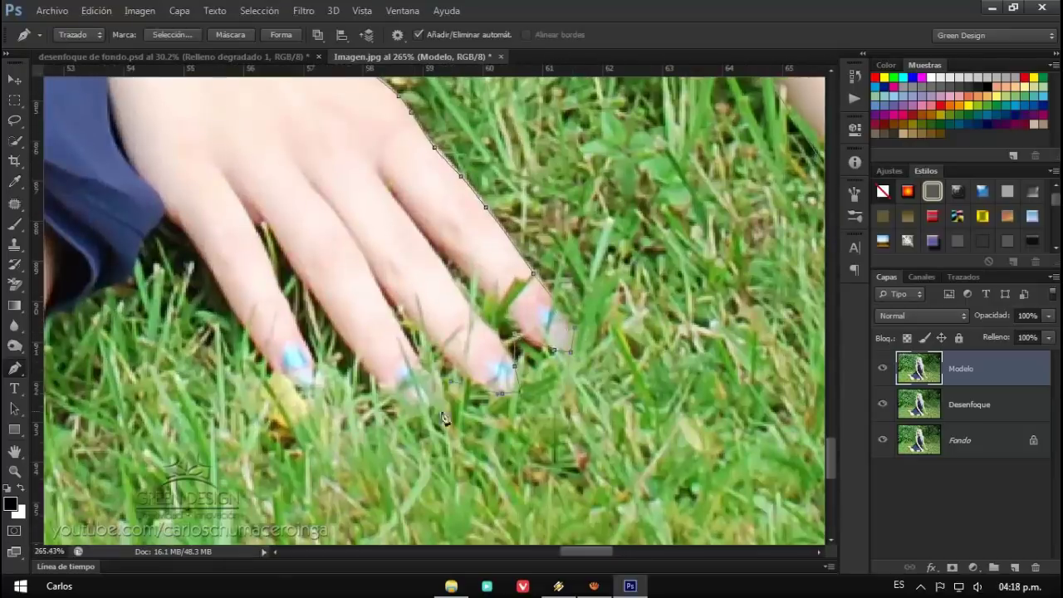
scroll(524, 266, "left", 5)
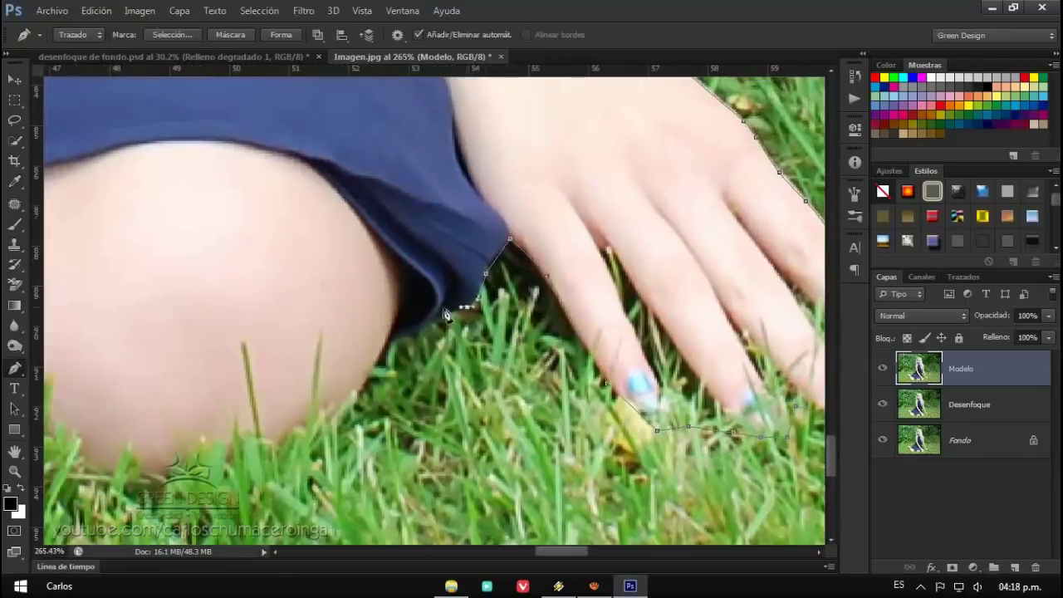
scroll(321, 444, "down", 3)
scroll(504, 386, "up", 2)
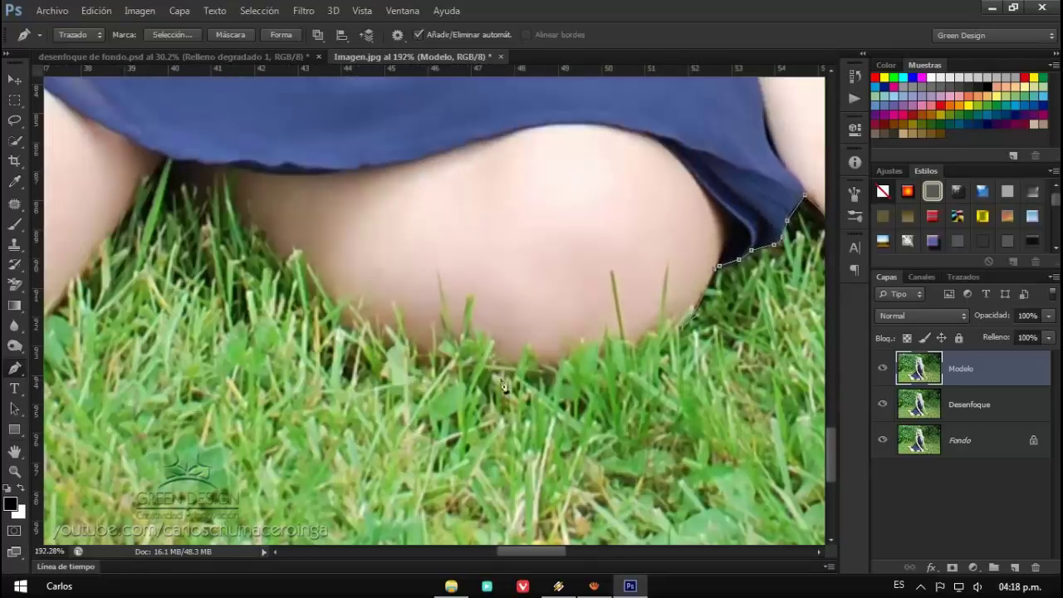
scroll(468, 288, "up", 2)
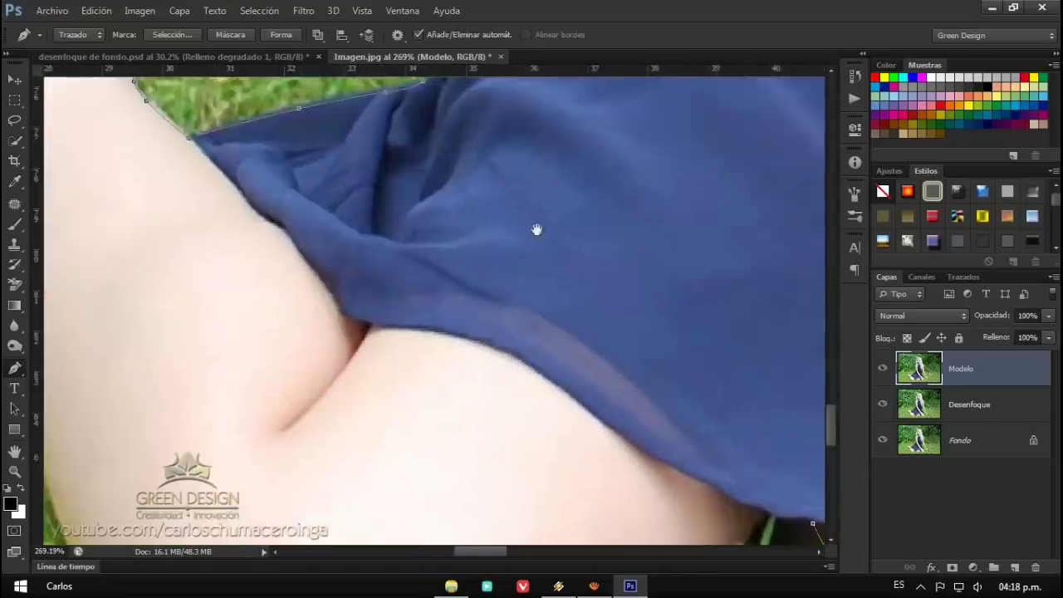
left_click(553, 288)
Step: Pan to the leg's left edge and zoom out to view the whole photo
scroll(517, 346, "down", 3)
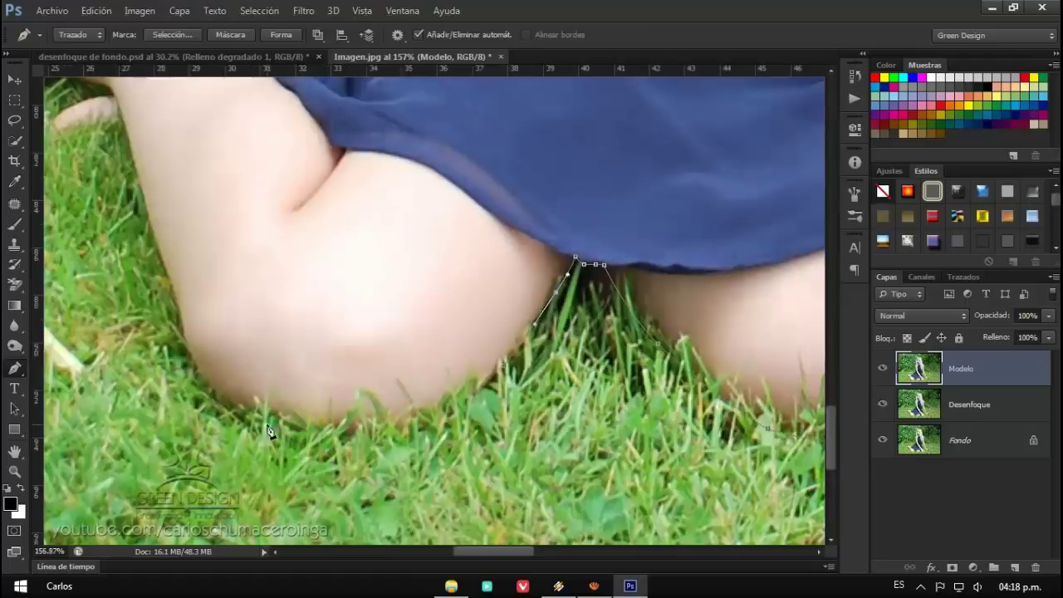
scroll(208, 488, "up", 1)
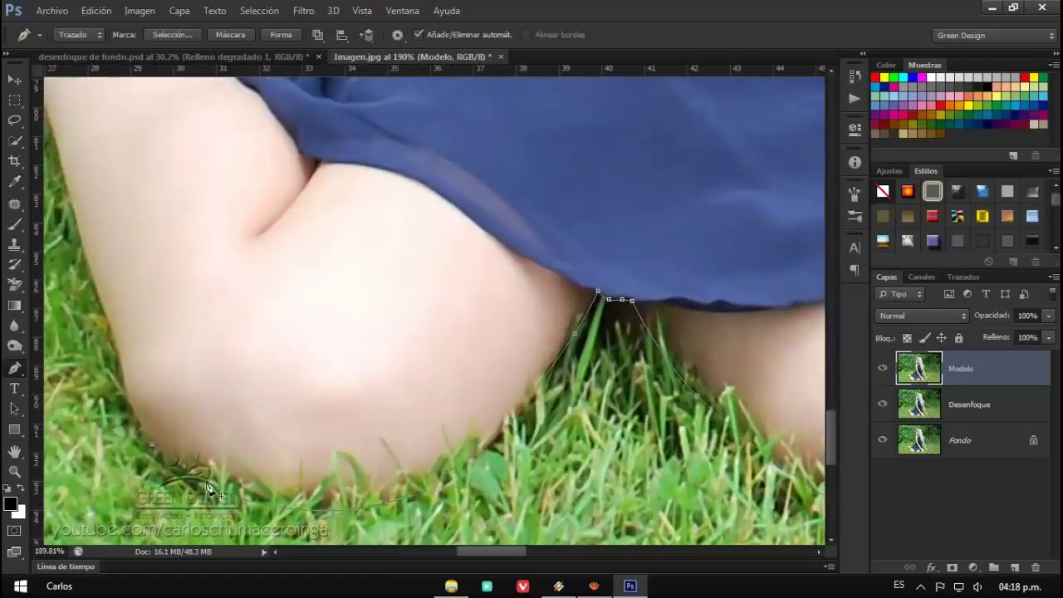
left_click_drag(121, 391, 487, 304)
scroll(484, 368, "up", 1)
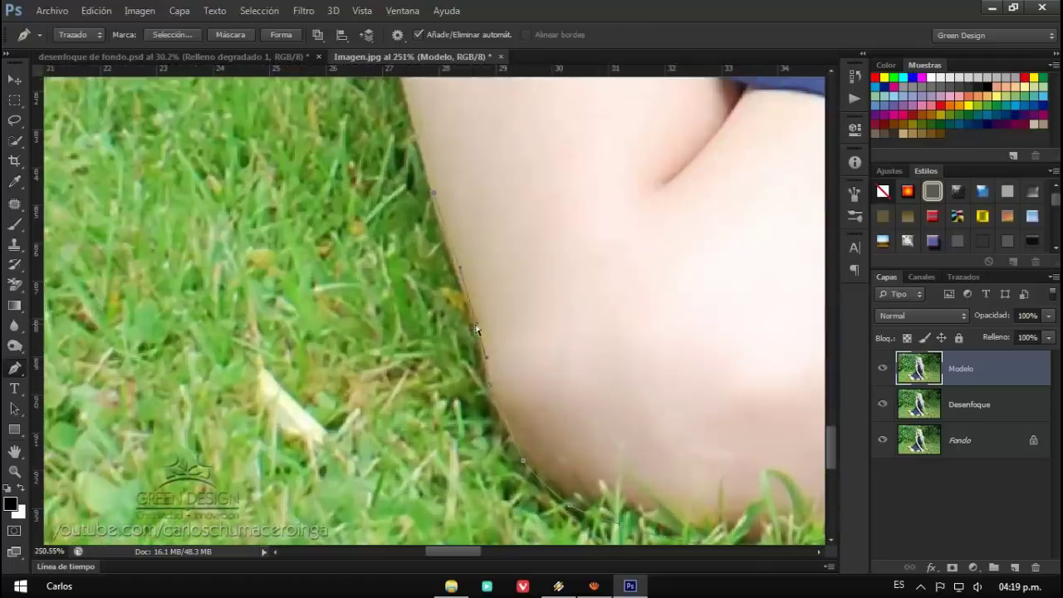
scroll(495, 300, "up", 3)
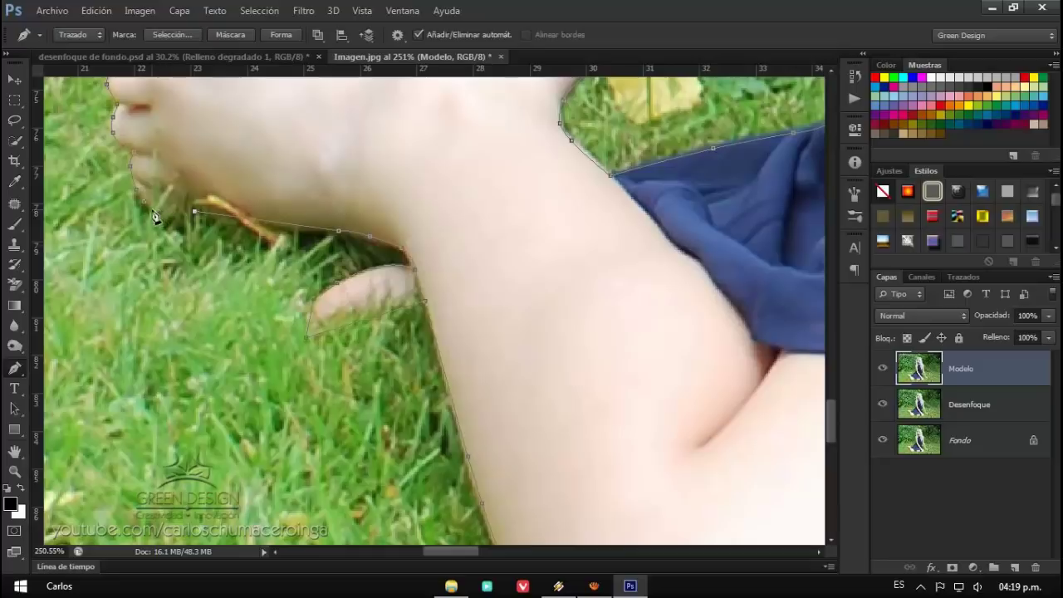
scroll(194, 308, "down", 3)
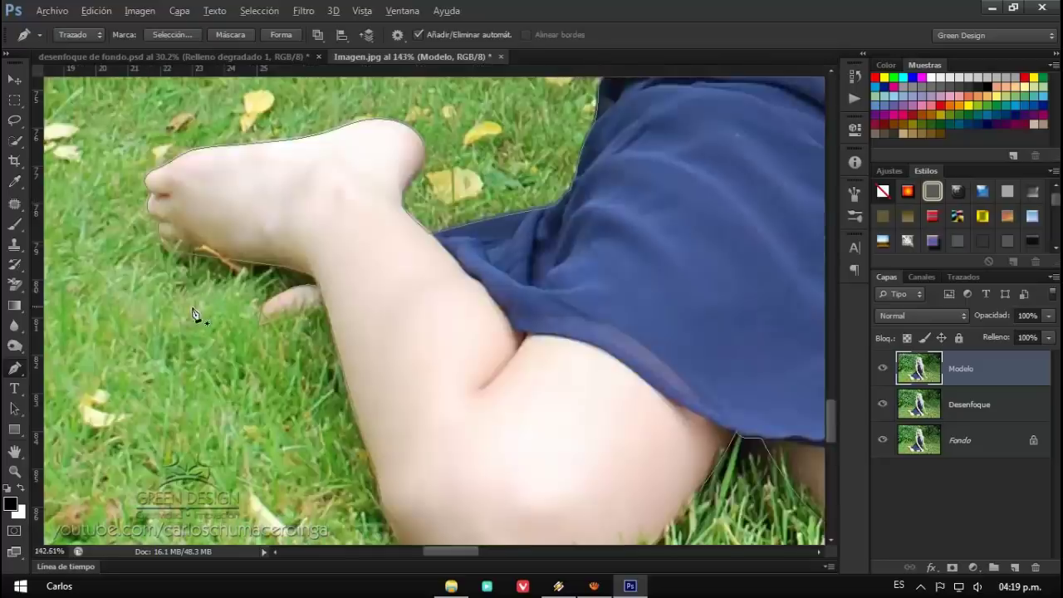
scroll(246, 304, "down", 2)
scroll(249, 306, "down", 1)
scroll(255, 307, "down", 1)
Step: Make a selection from the path with 0 px feather and anti-aliasing, then open Perfeccionar borde
scroll(255, 308, "down", 1)
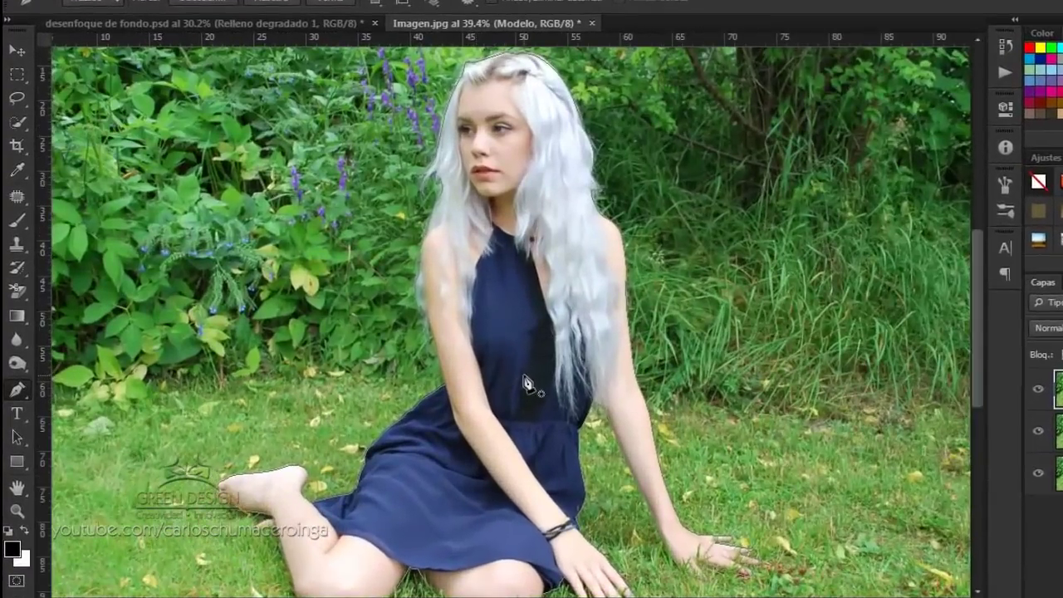
right_click(547, 304)
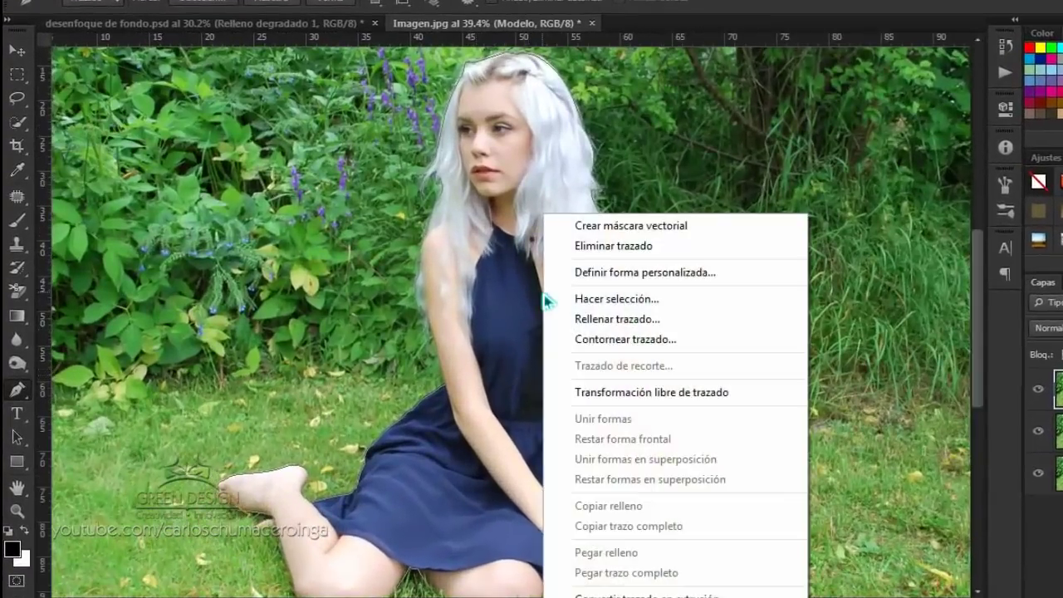
left_click(737, 311)
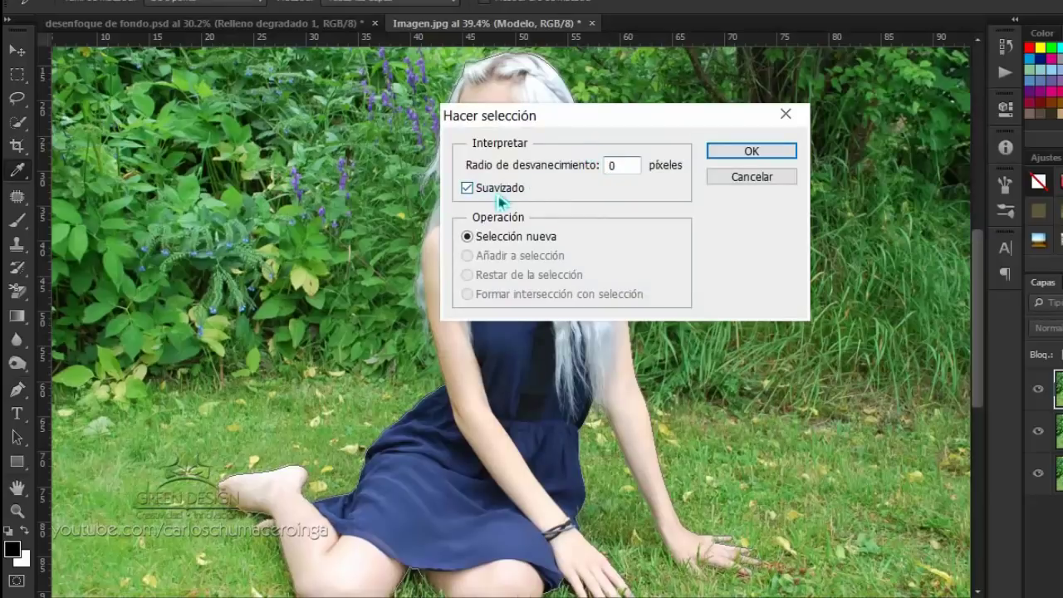
left_click(771, 154)
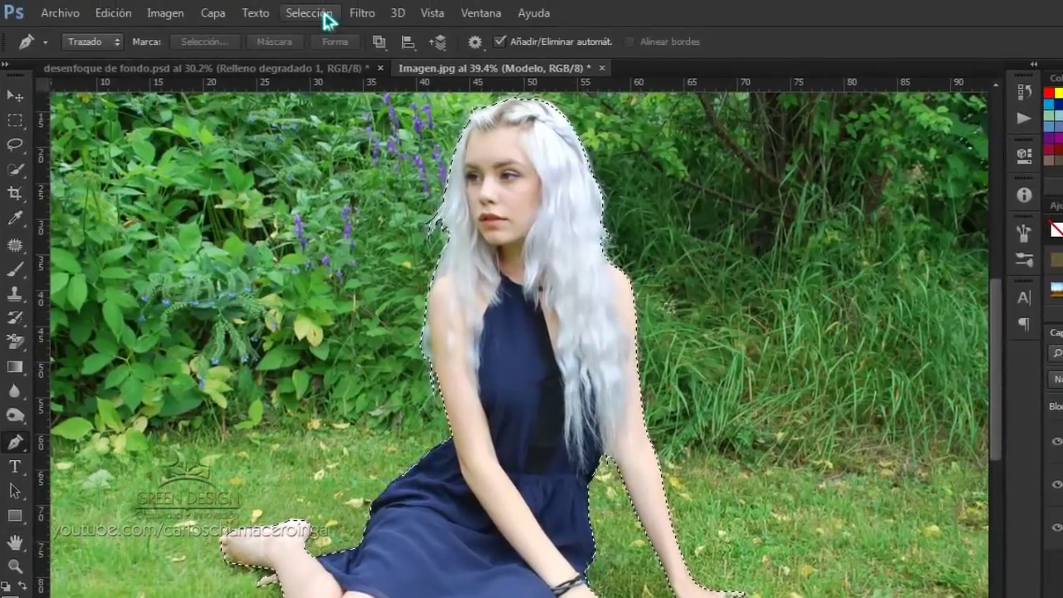
left_click(326, 18)
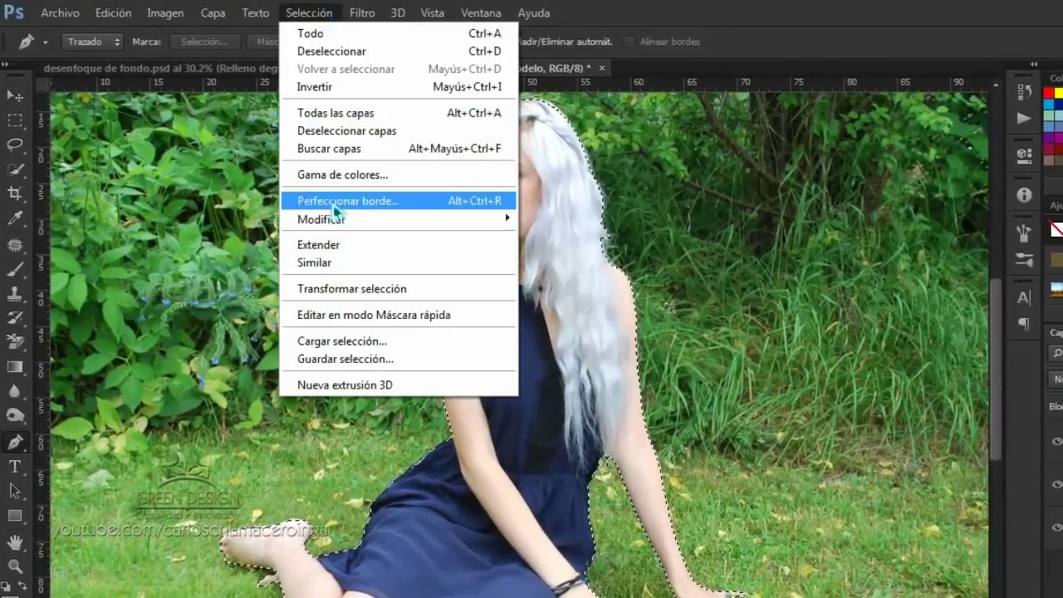
left_click(437, 203)
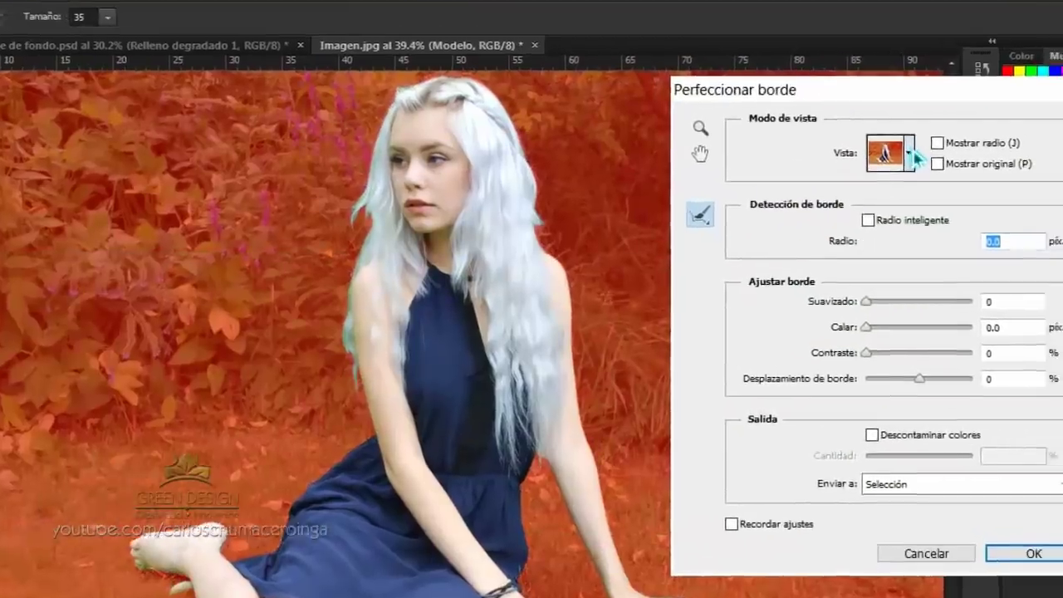
Step: Set the Perfeccionar borde view to Superponer and zoom in close on the model's hairline
left_click(914, 156)
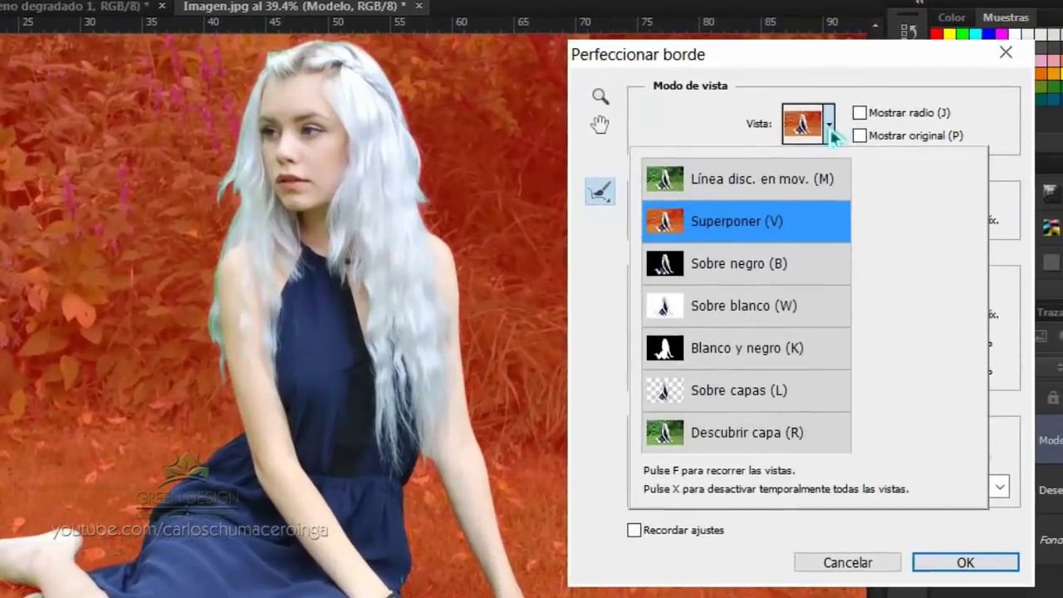
left_click(828, 215)
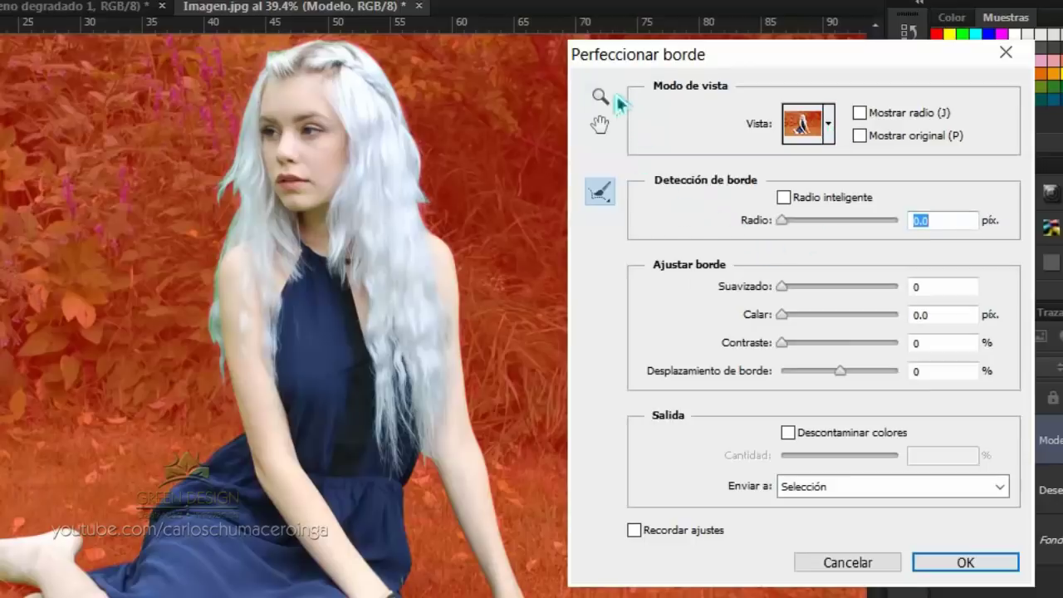
left_click(601, 99)
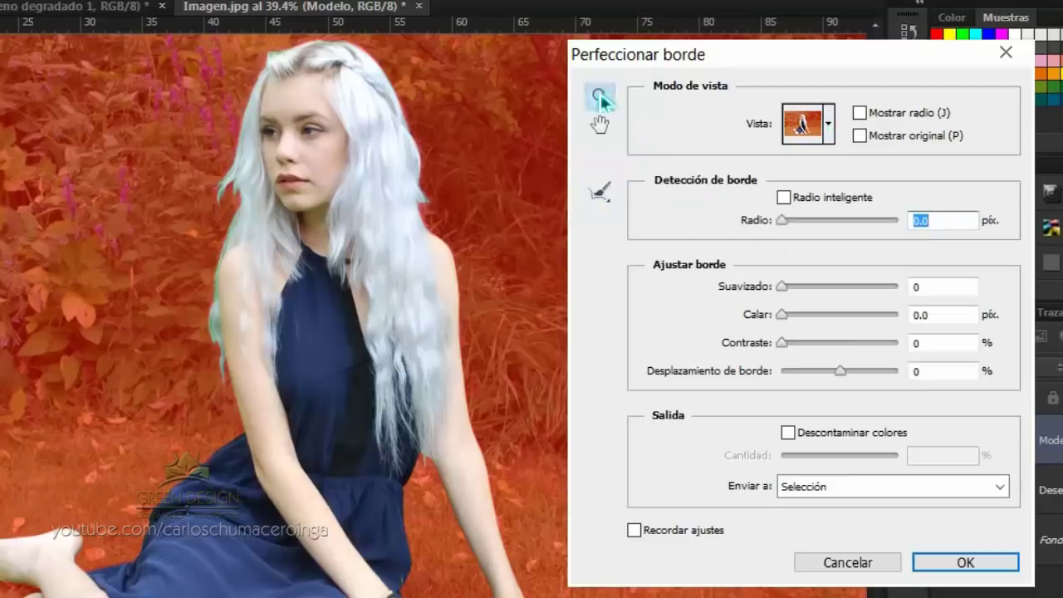
left_click(276, 55)
left_click(276, 55)
left_click(277, 54)
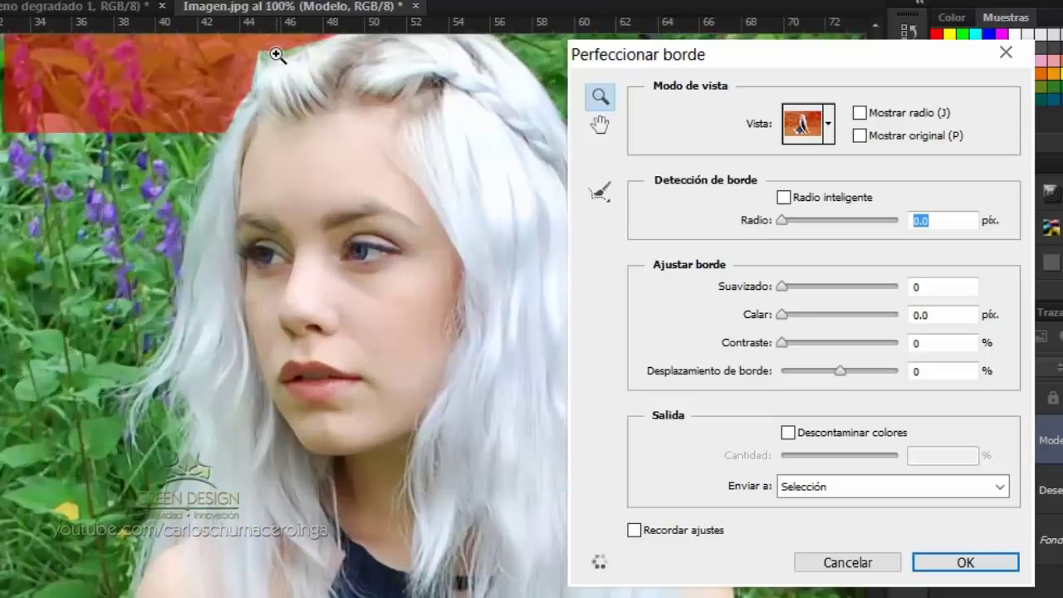
left_click(277, 55)
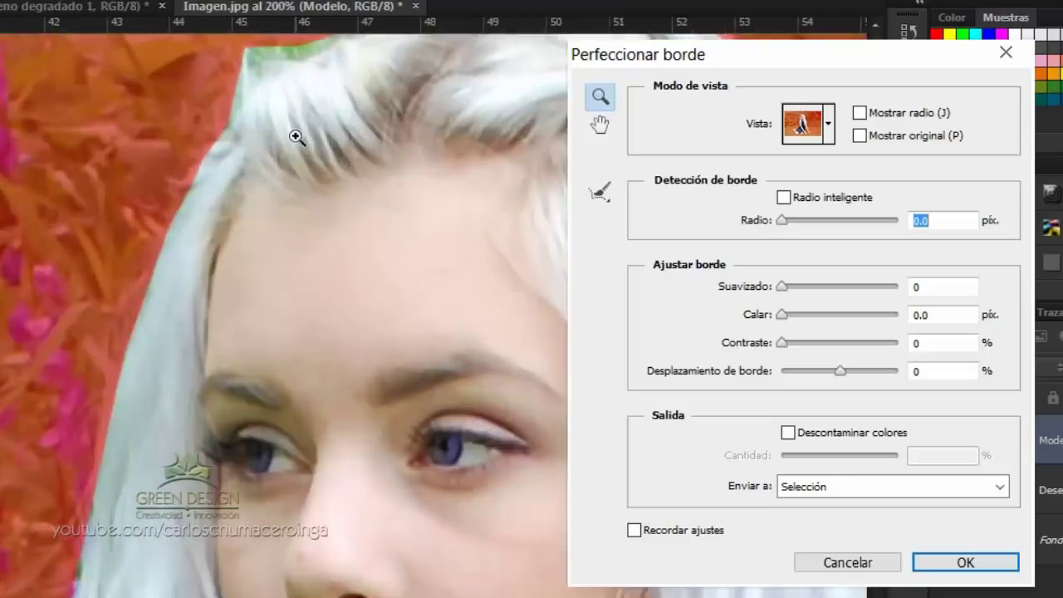
Step: Paint refine-radius strokes along the top hairline and down the right side of her hair
left_click(601, 193)
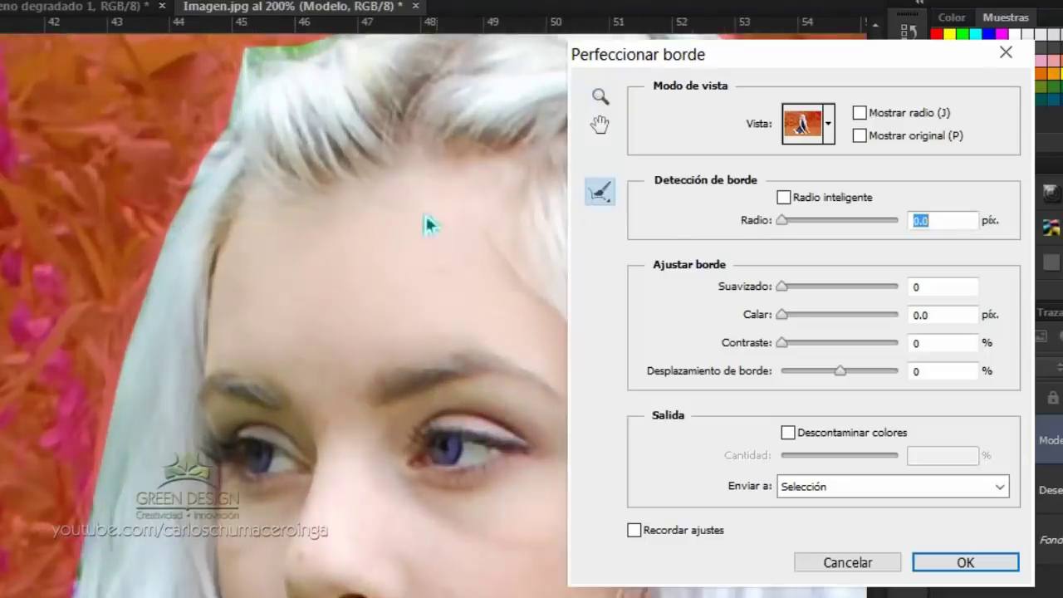
left_click_drag(351, 194, 106, 278)
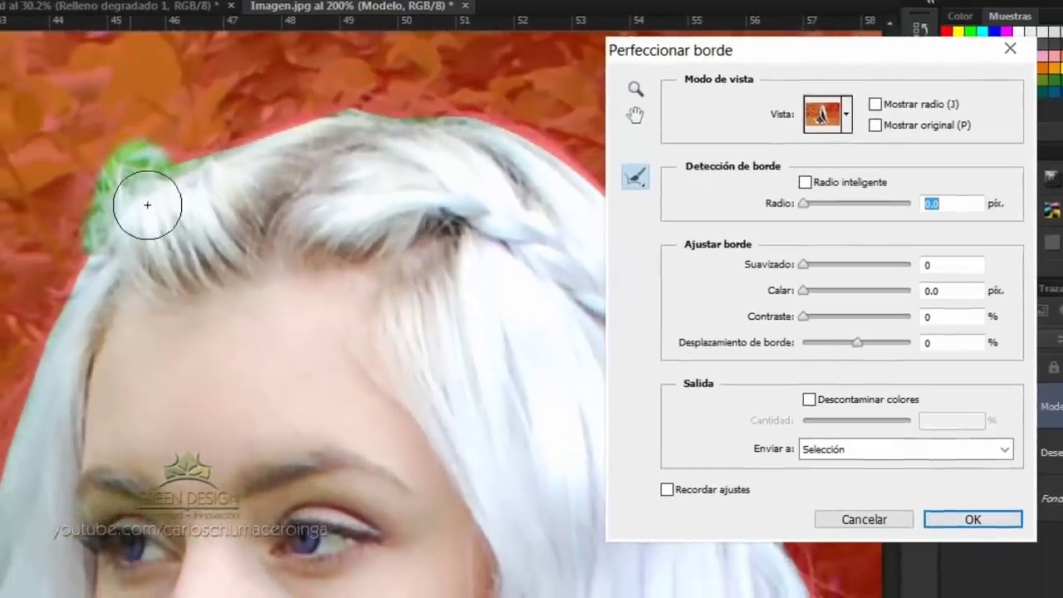
left_click_drag(68, 188, 498, 112)
left_click_drag(440, 290, 66, 224)
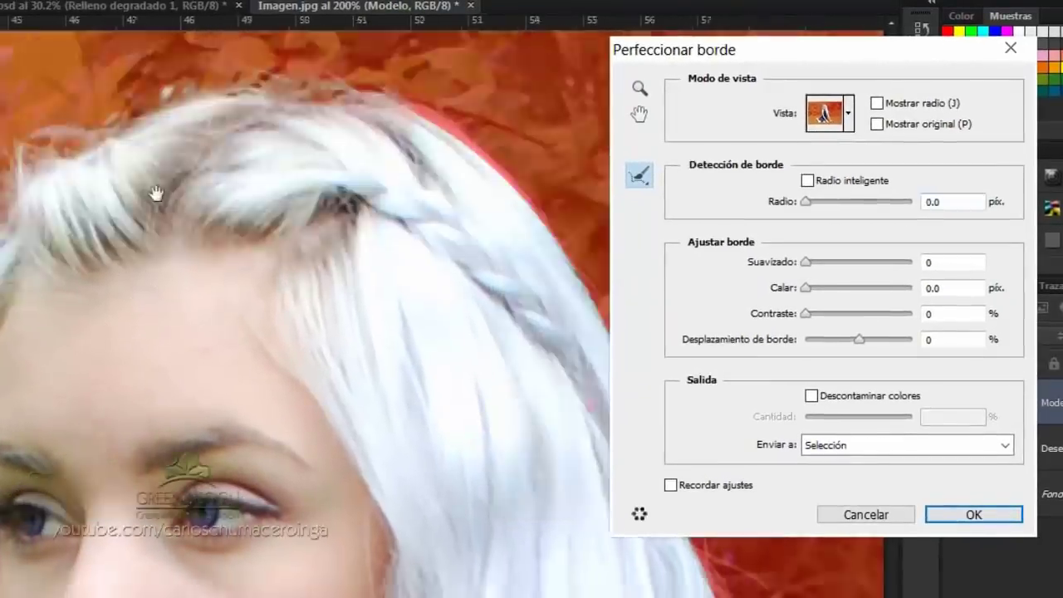
left_click_drag(221, 116, 465, 582)
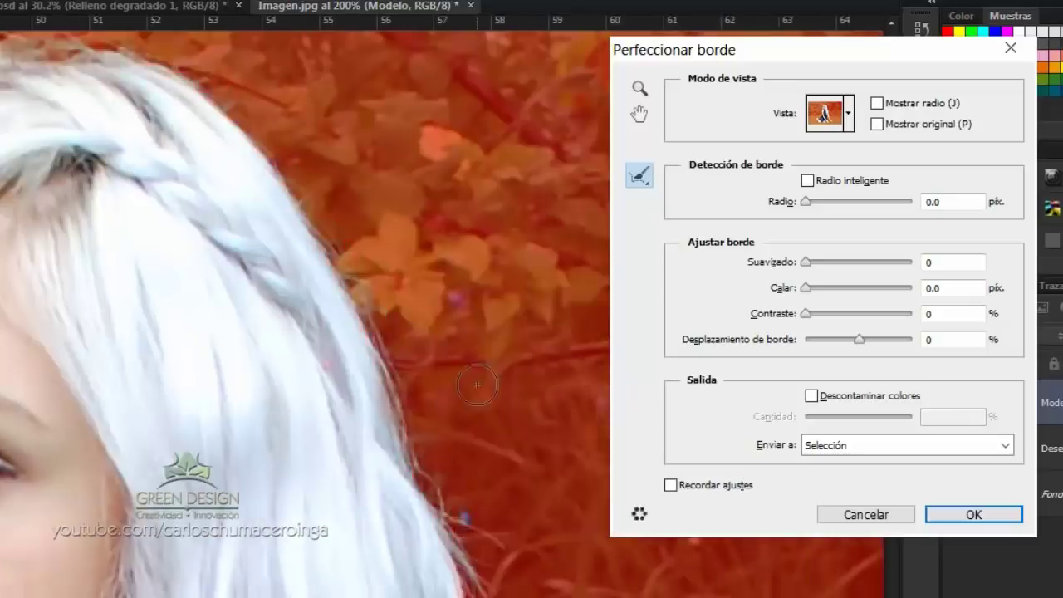
Step: Refine the right hair edge further down toward the neck and shoulder
scroll(453, 187, "down", 5)
left_click_drag(441, 204, 439, 487)
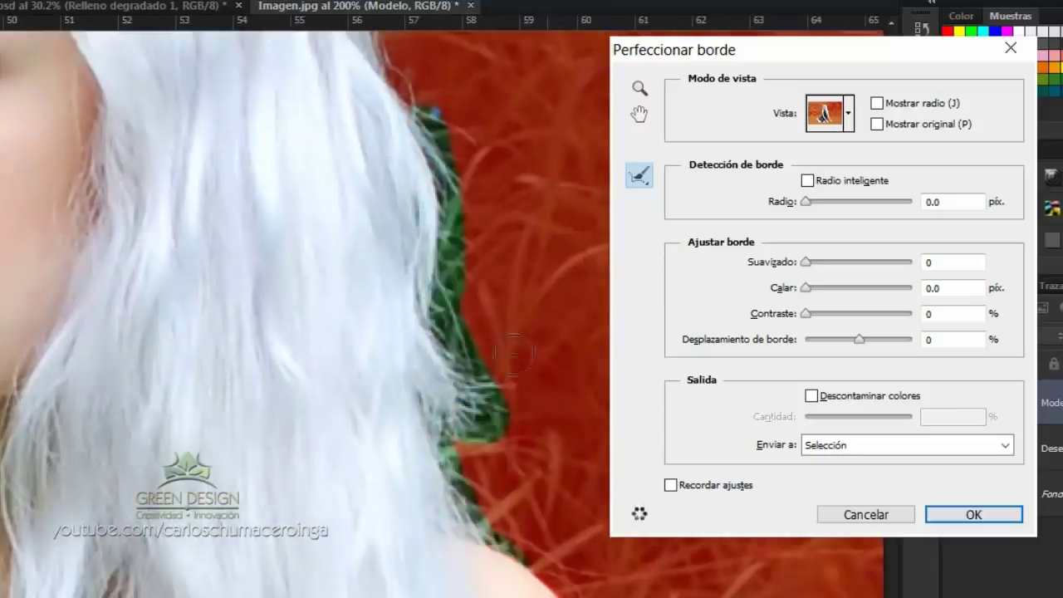
mouse_move(499, 465)
left_mouse_down()
mouse_move(385, 207)
mouse_move(341, 217)
left_mouse_up()
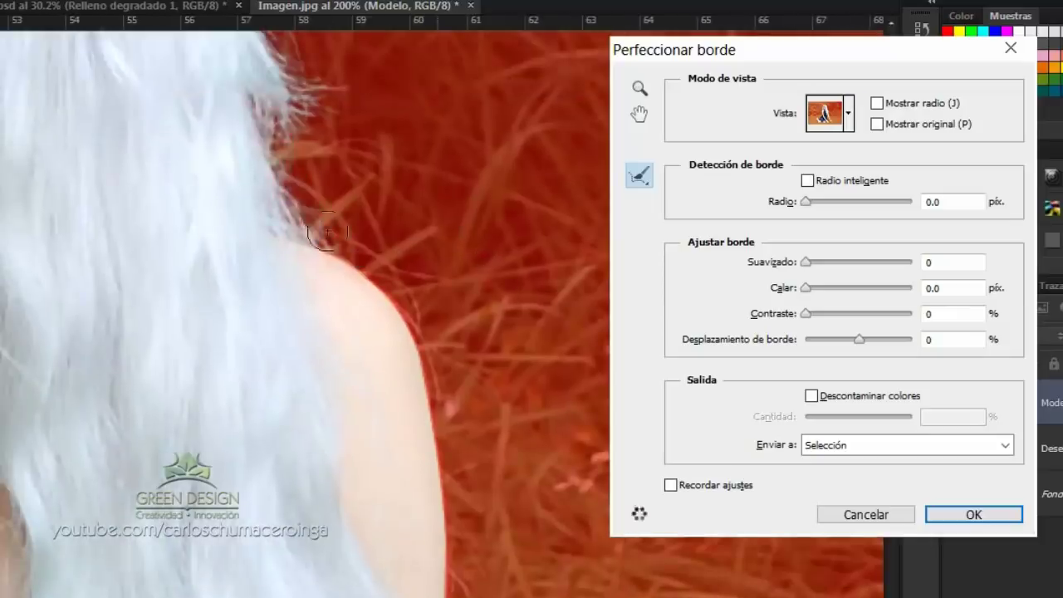
left_click_drag(95, 420, 360, 422)
left_click_drag(337, 230, 351, 304)
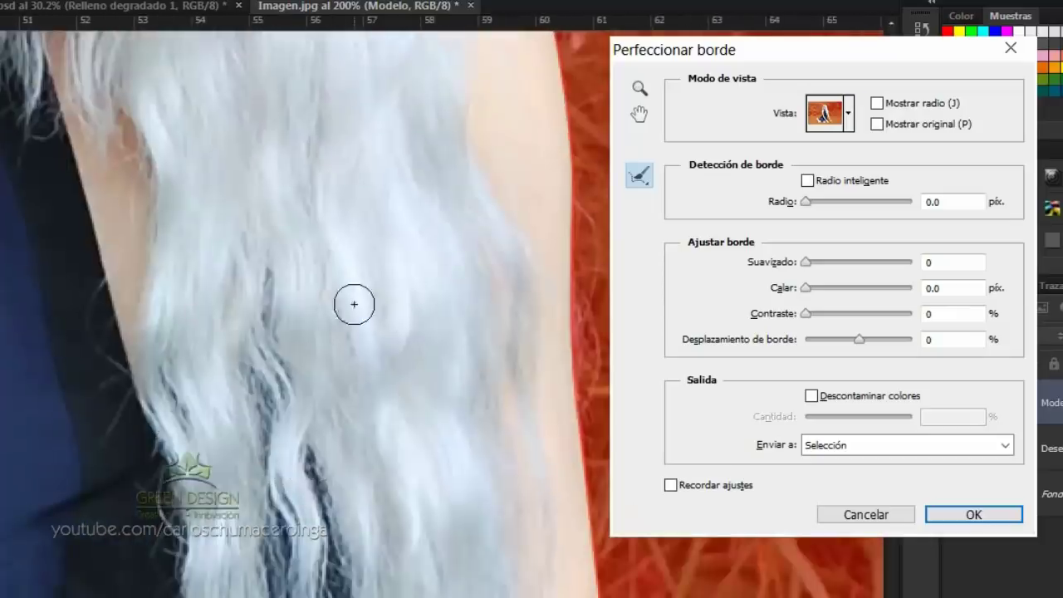
scroll(352, 305, "down", 3)
scroll(351, 304, "up", 1)
scroll(368, 434, "up", 3)
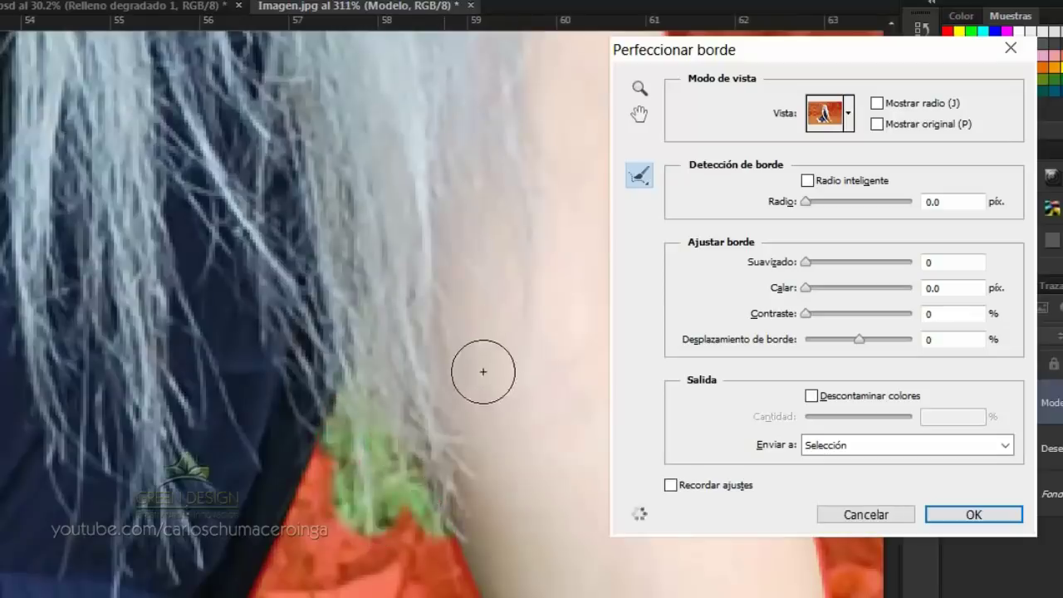
scroll(423, 368, "down", 2)
scroll(425, 368, "down", 3)
scroll(249, 299, "up", 5)
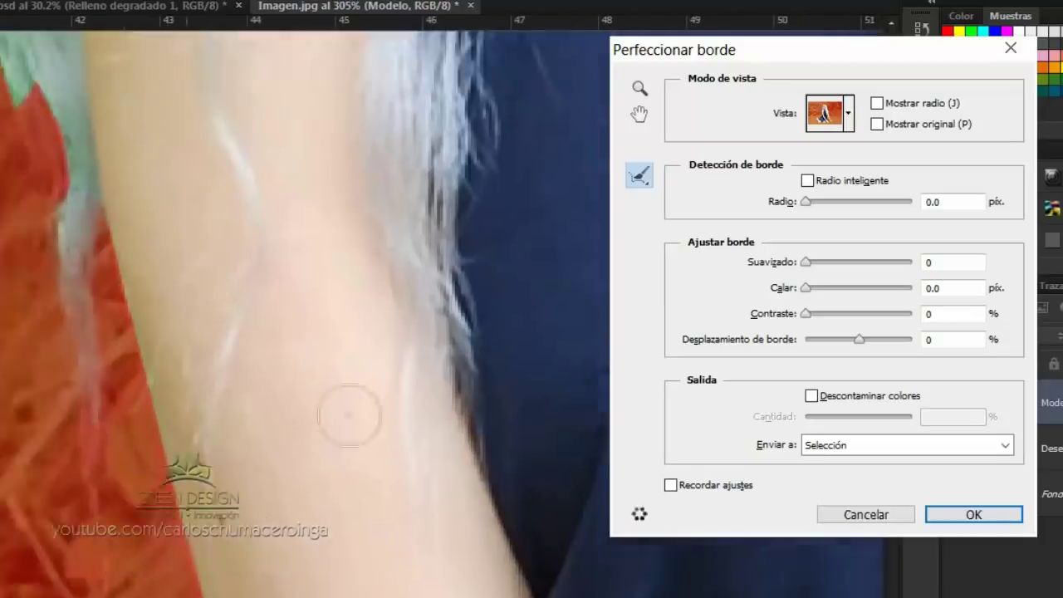
Step: Refine the hair edges beside the shoulder and along the arm
left_click_drag(349, 416, 465, 415)
left_click_drag(241, 415, 146, 67)
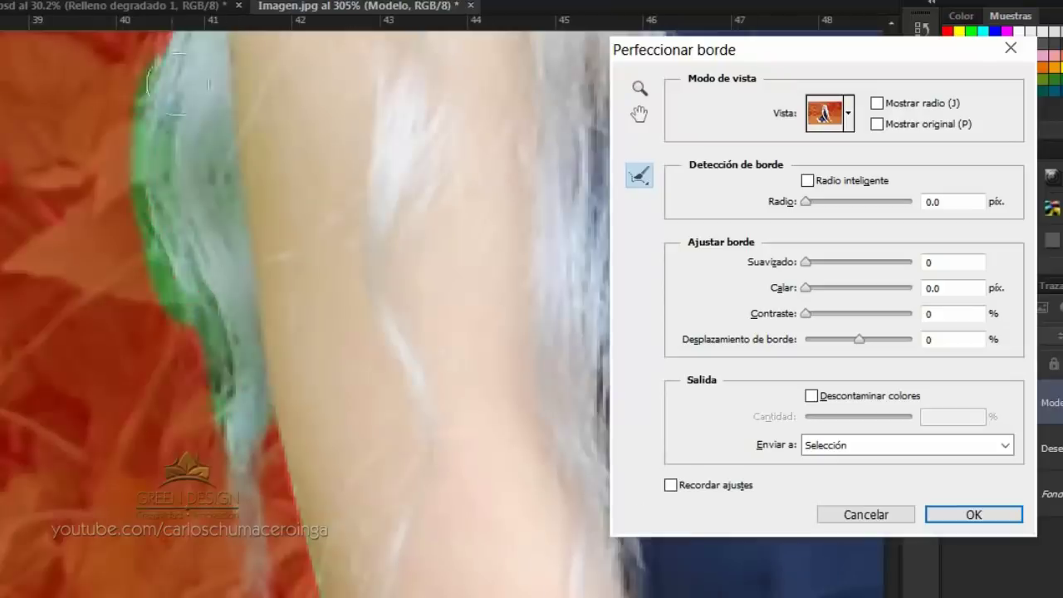
left_click_drag(230, 216, 230, 242)
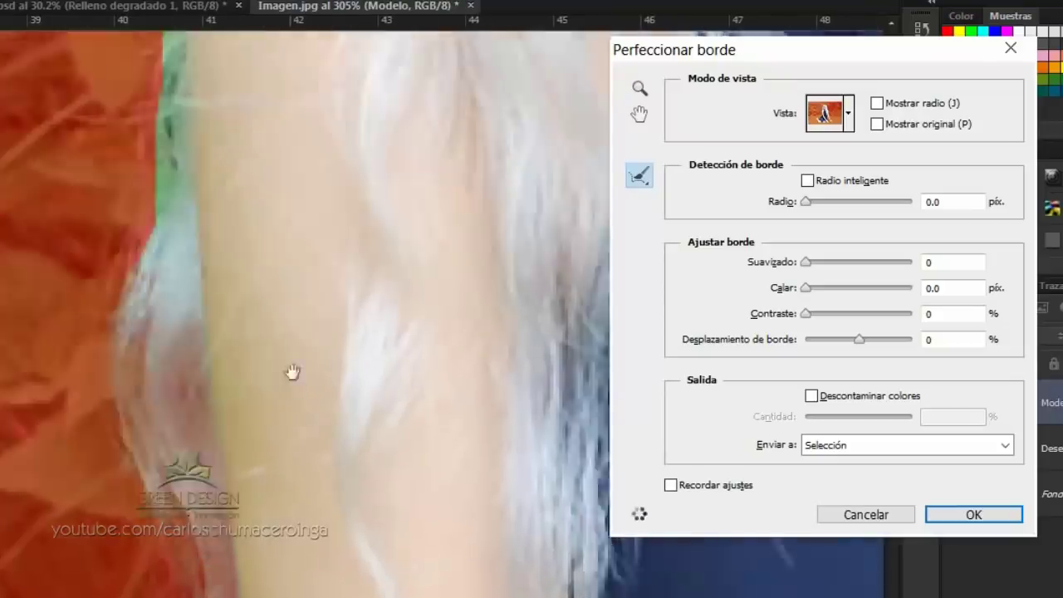
left_click_drag(158, 416, 179, 50)
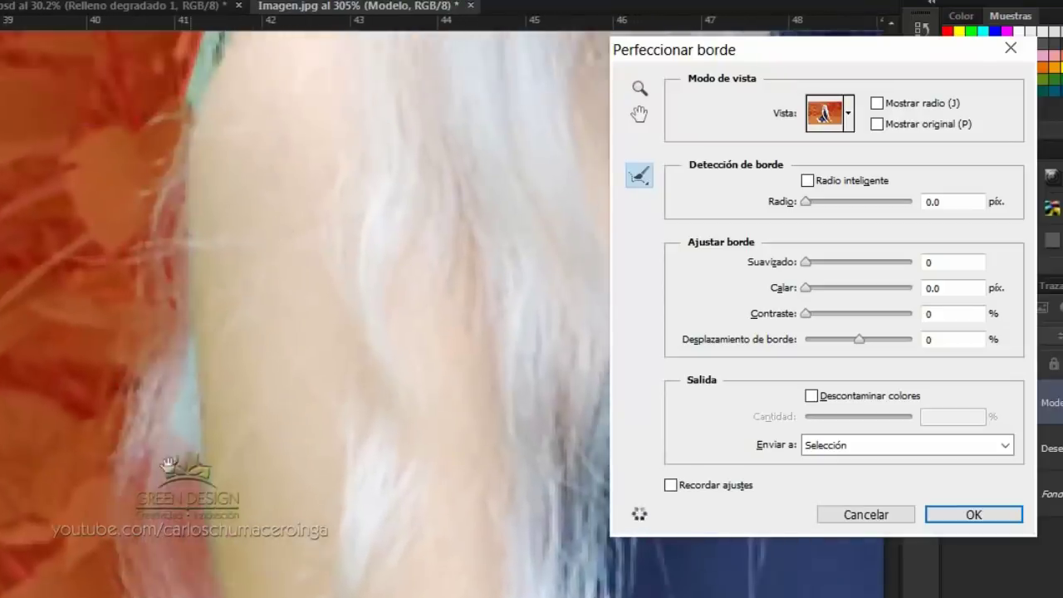
left_click_drag(306, 253, 294, 254)
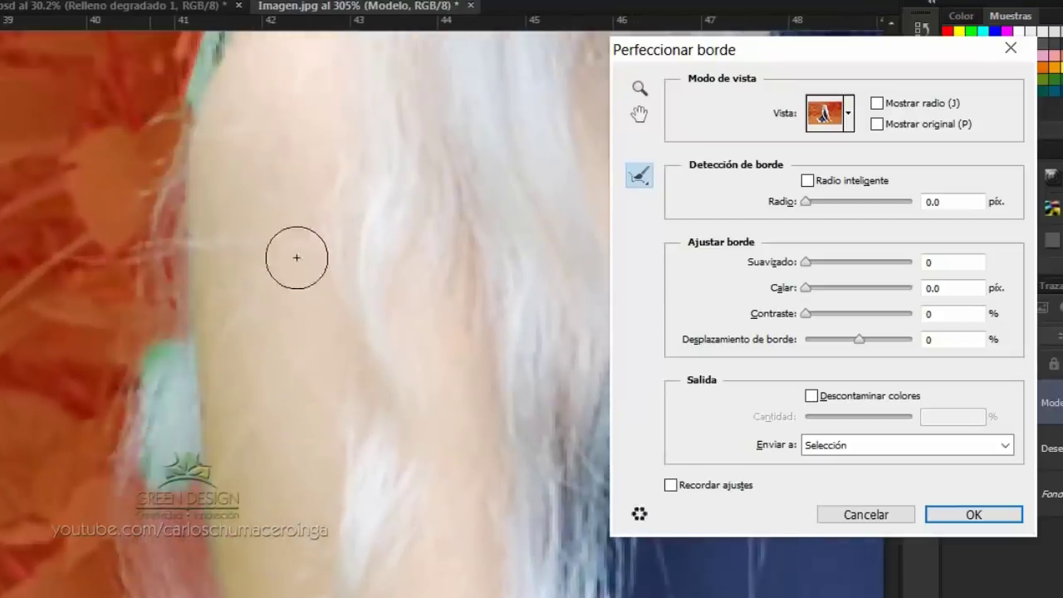
Step: Refine the left hair edge below the chin and beside the face
scroll(298, 235, "down", 2)
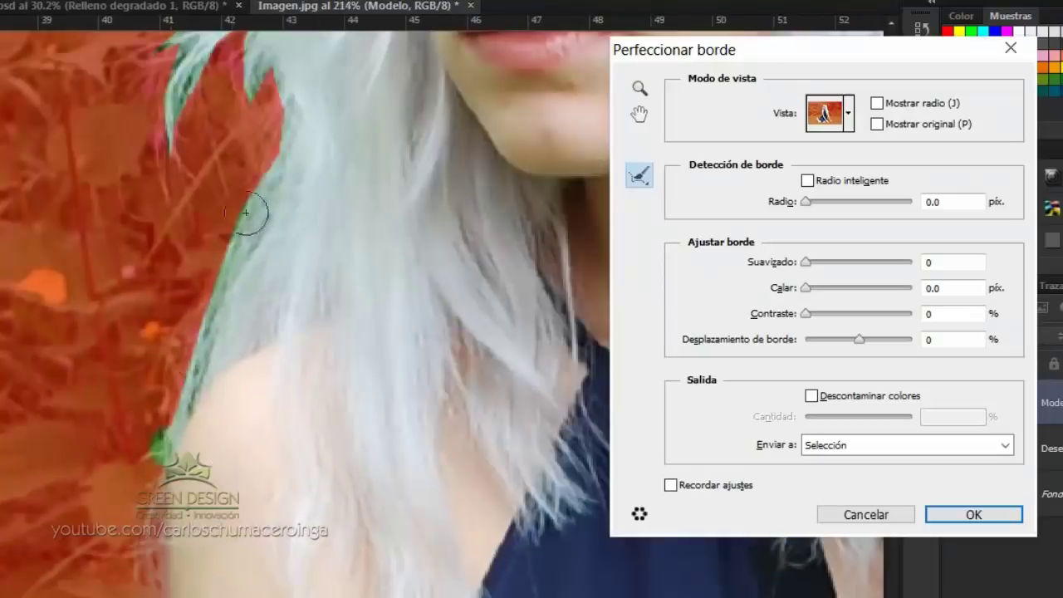
mouse_move(250, 213)
left_mouse_down()
mouse_move(257, 83)
mouse_move(256, 207)
left_mouse_up()
scroll(299, 291, "down", 2)
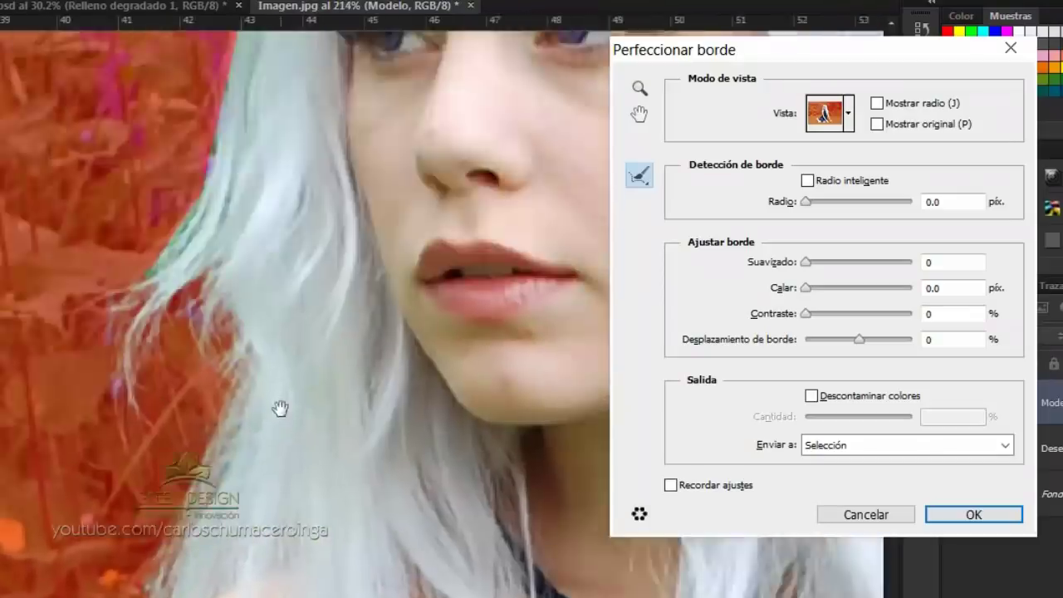
left_click_drag(114, 445, 274, 322)
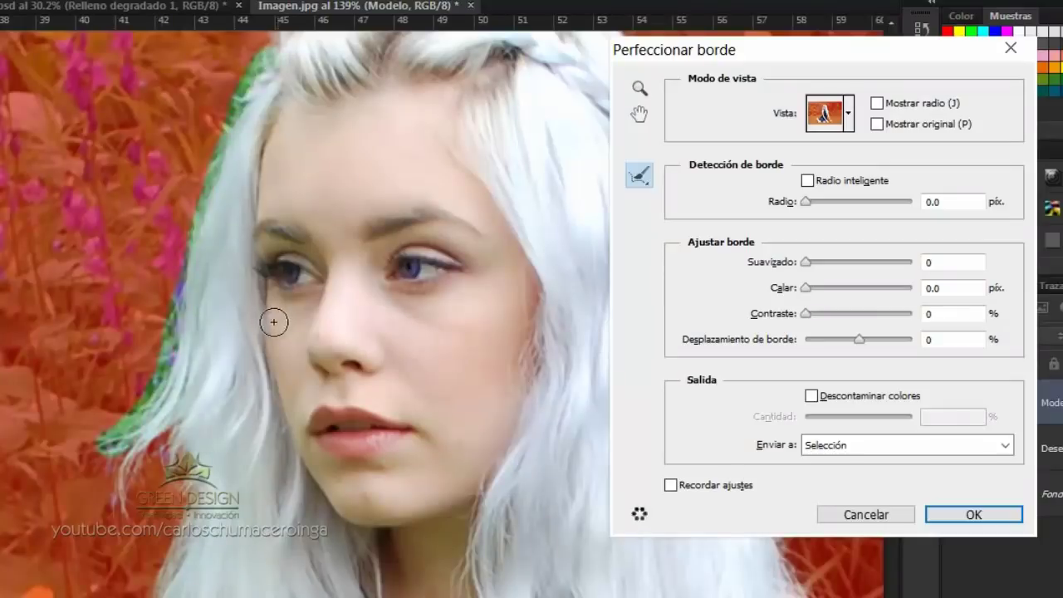
left_click_drag(471, 443, 314, 265)
scroll(325, 266, "down", 4)
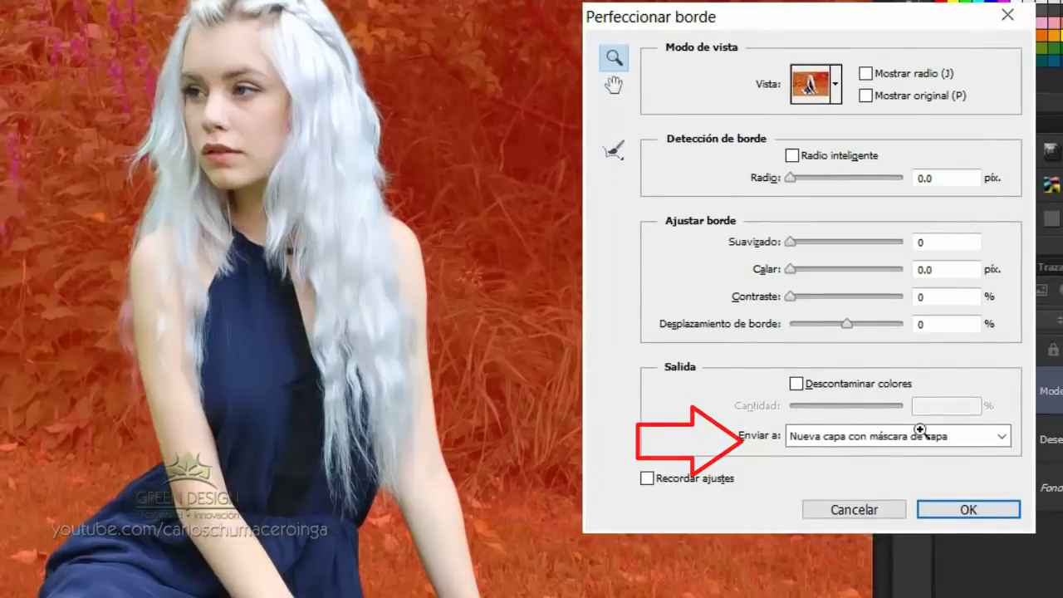
Step: Send the refined edge output to a layer mask (Máscara de capa) and apply it
left_click(918, 436)
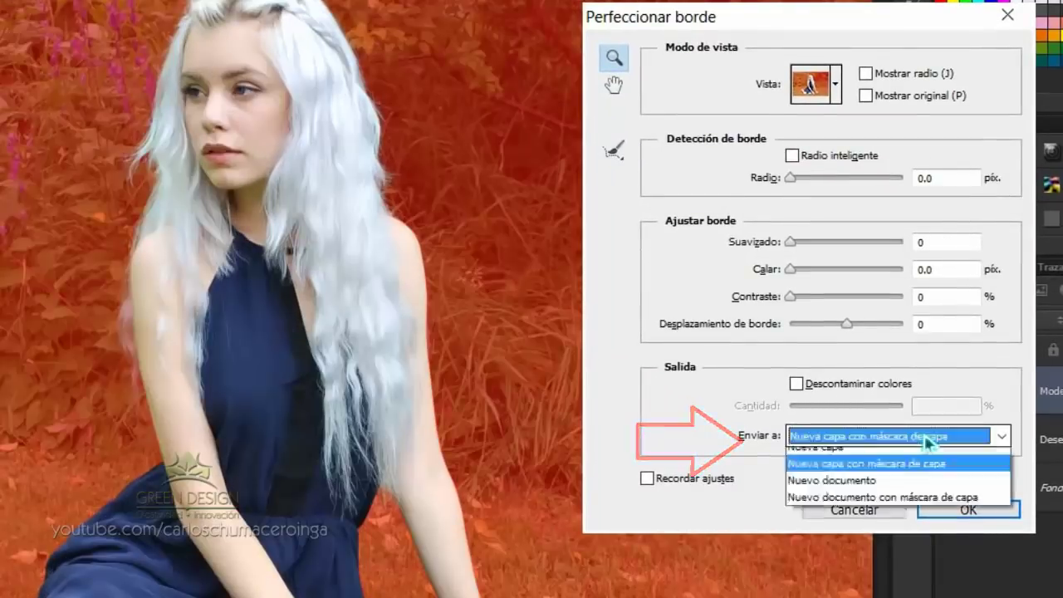
left_click(867, 475)
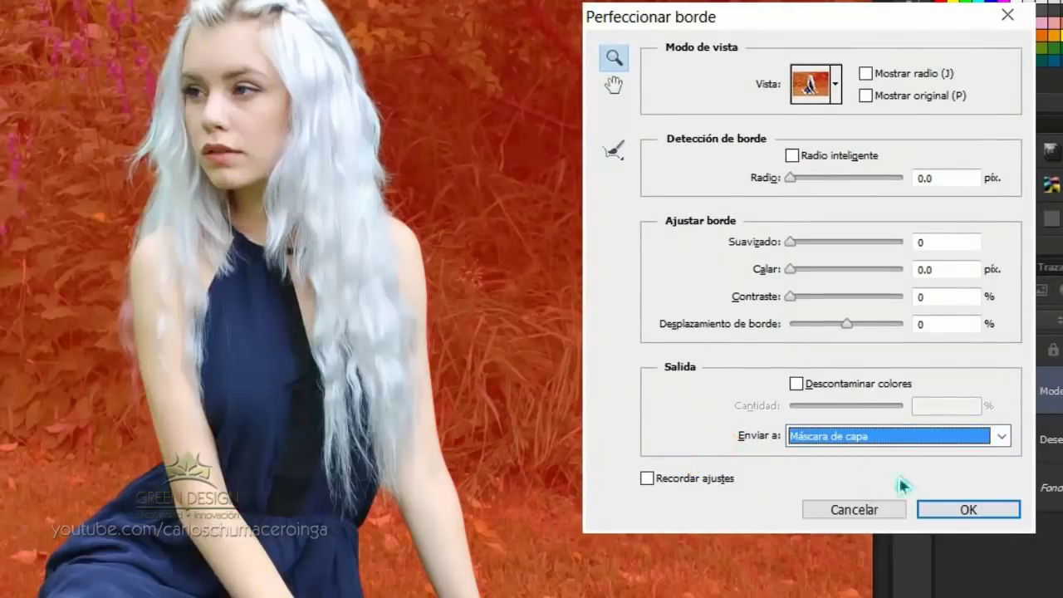
left_click(939, 512)
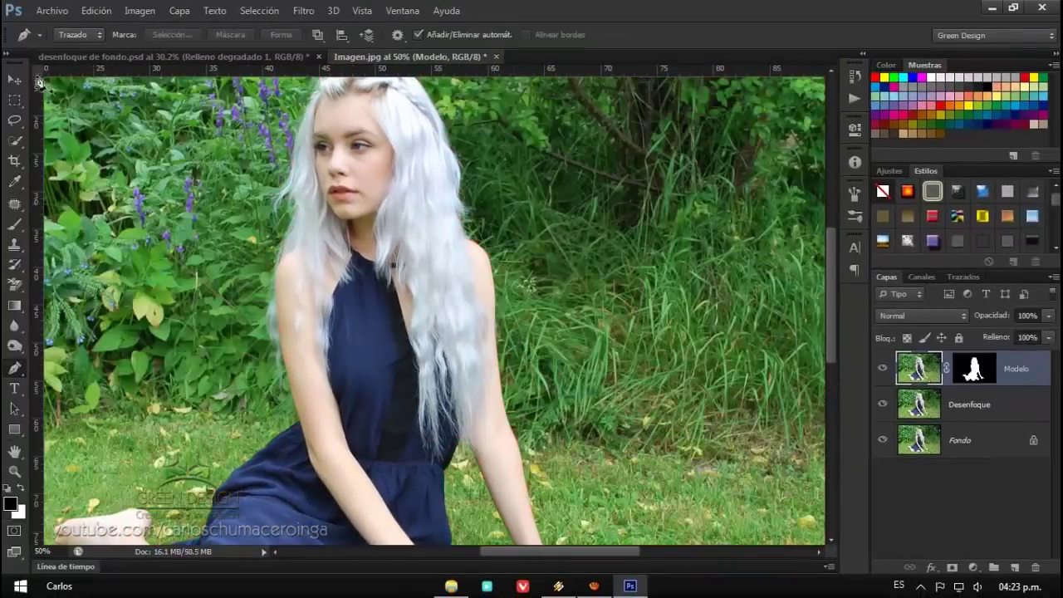
Step: On the Desenfoque layer, load the model's outline from the Modelo mask and hide Modelo
left_click(15, 79)
key("ctrl+0")
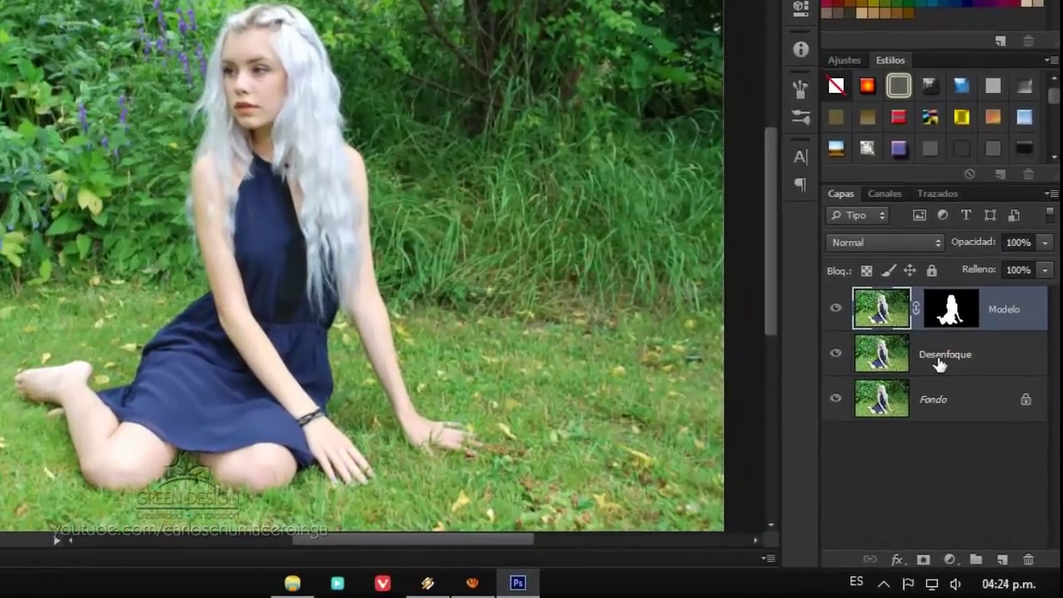
left_click(939, 366)
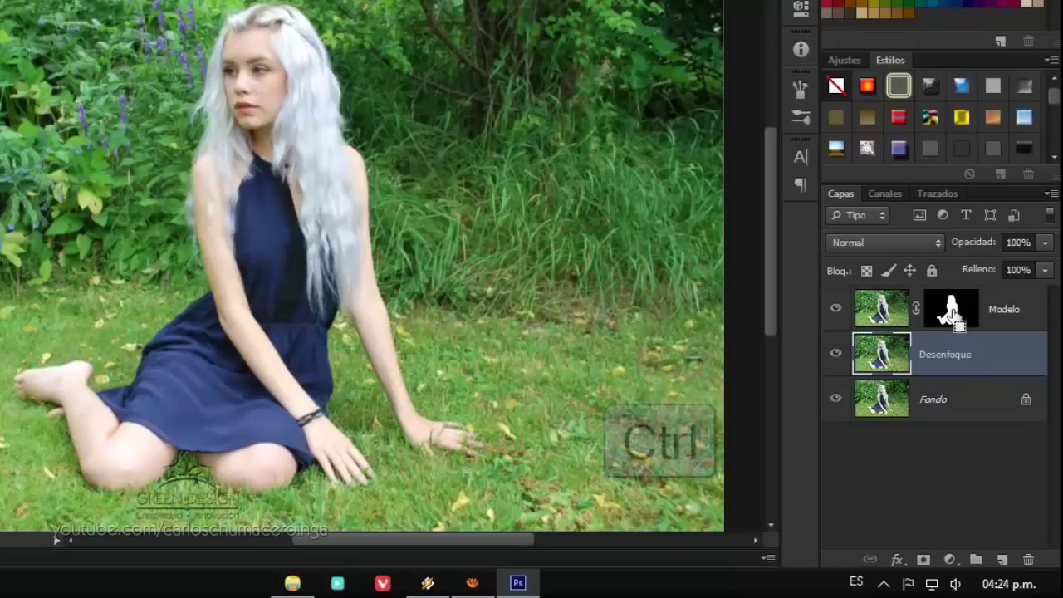
left_click(958, 319, "ctrl")
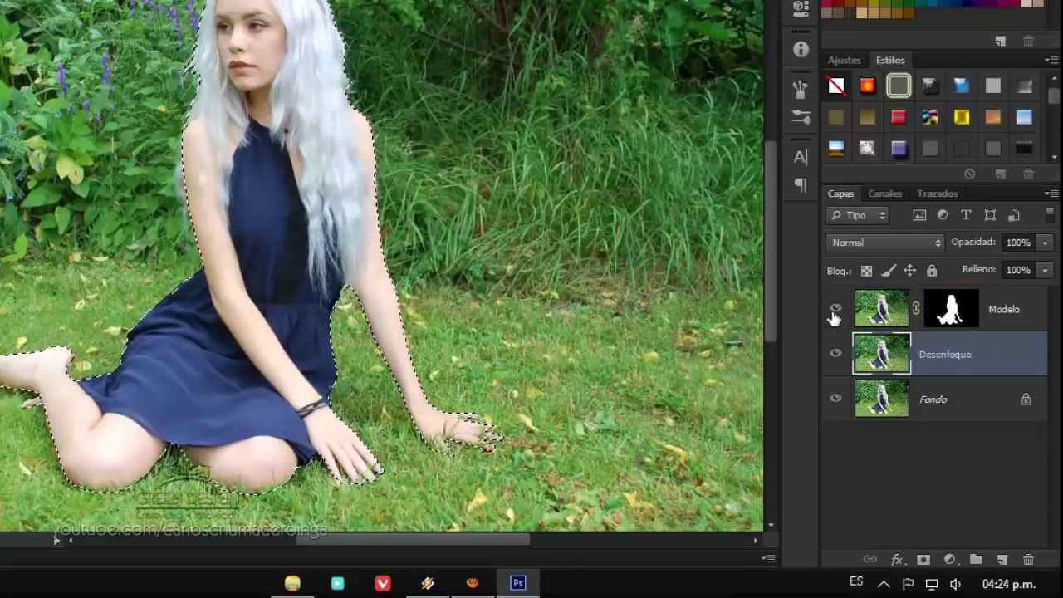
left_click(836, 309)
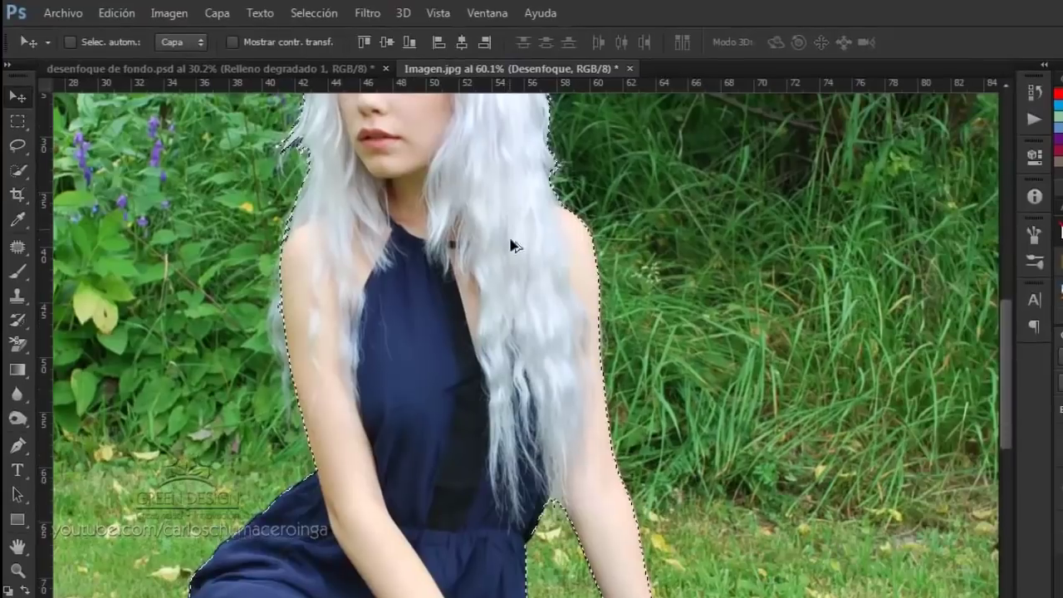
Step: Expand the model selection by 20 píxeles using Selección > Modificar > Expandir
left_click(314, 13)
mouse_move(332, 221)
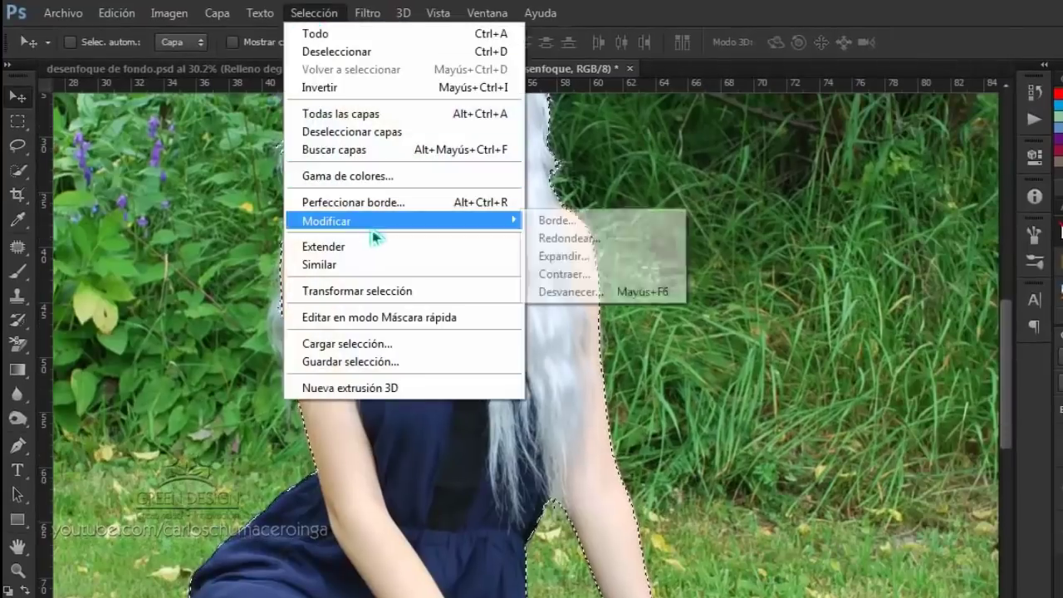
left_click(573, 257)
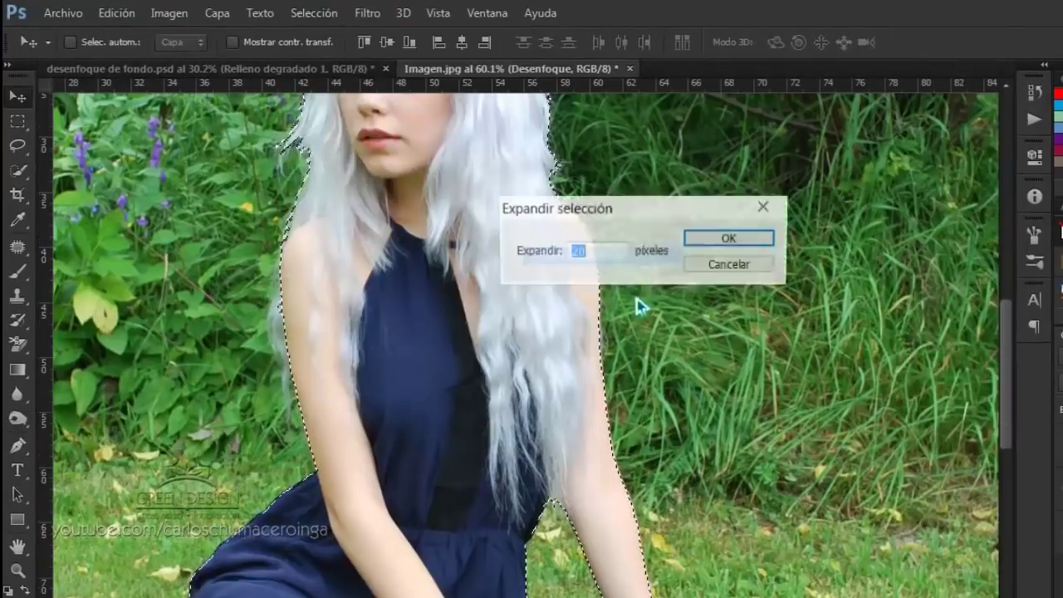
left_click(600, 251)
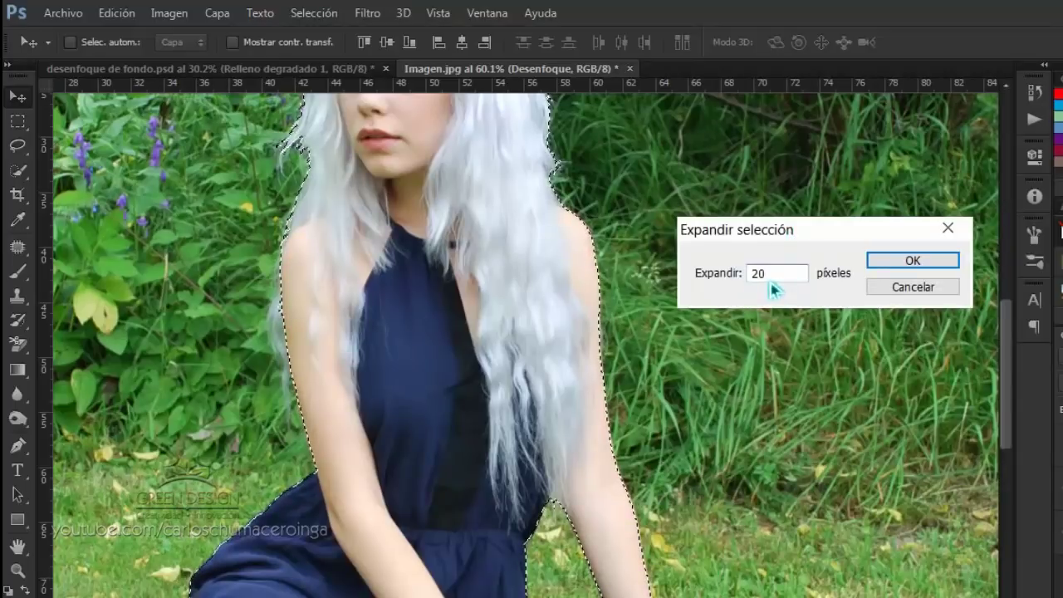
left_click(890, 263)
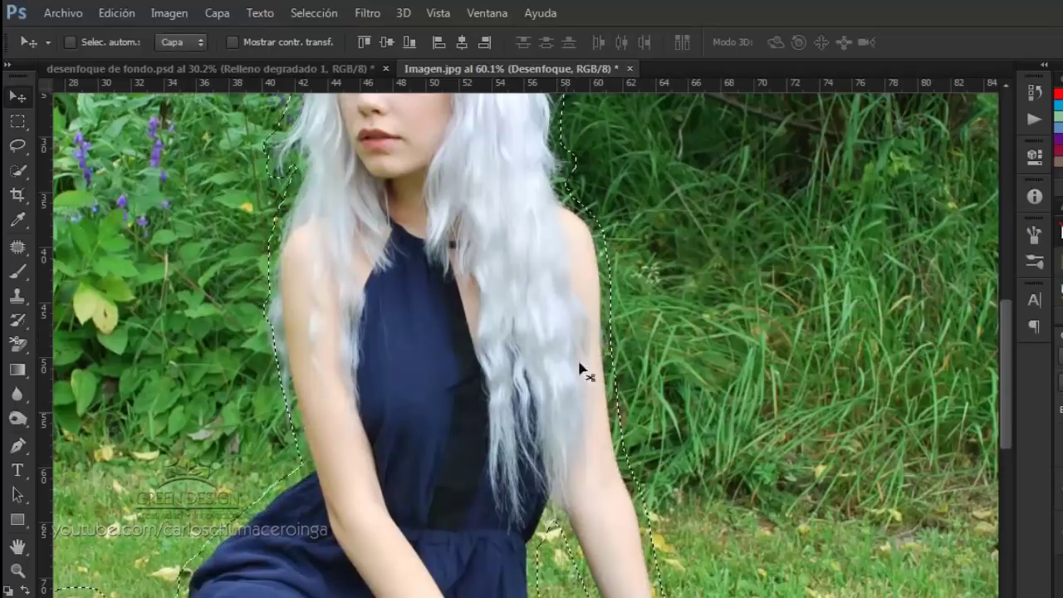
scroll(283, 324, "up", 3)
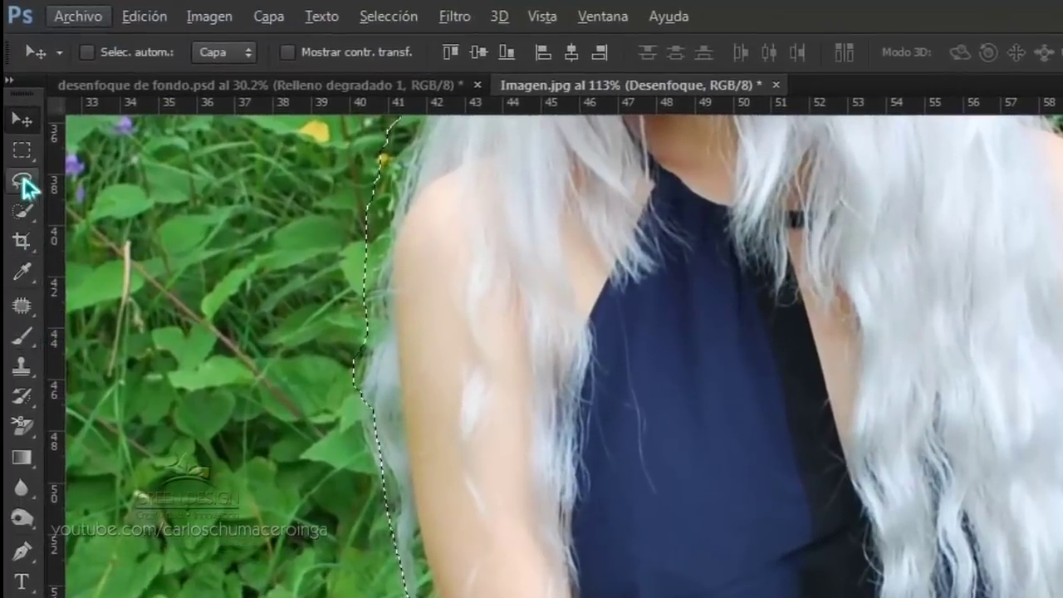
Step: Use the Lasso tool to trim excess grass out of the selection along her arms and dress
right_click(26, 187)
left_click(152, 179)
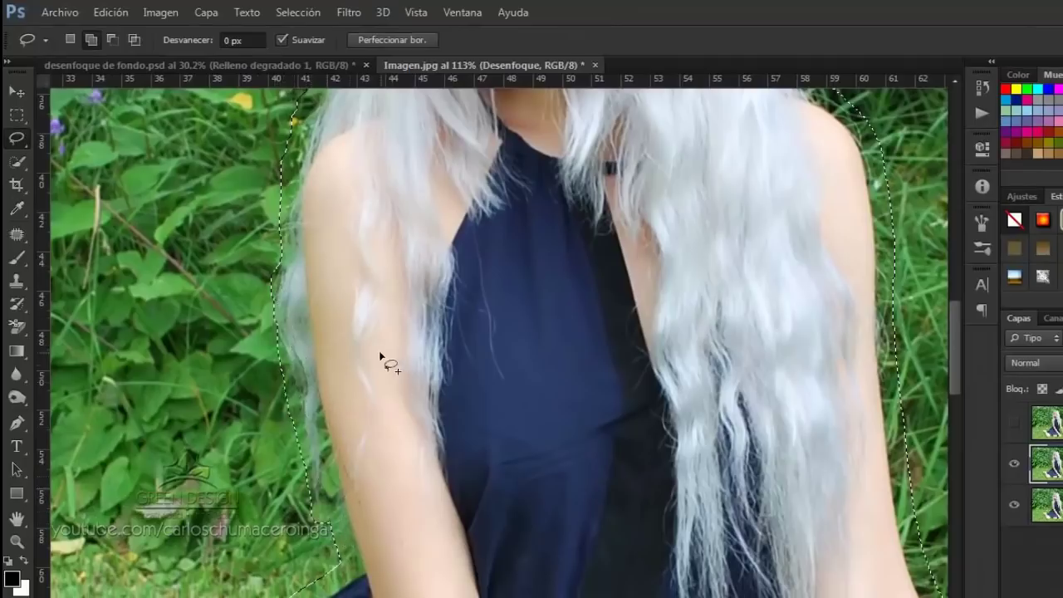
scroll(330, 281, "down", 2)
scroll(349, 281, "down", 2)
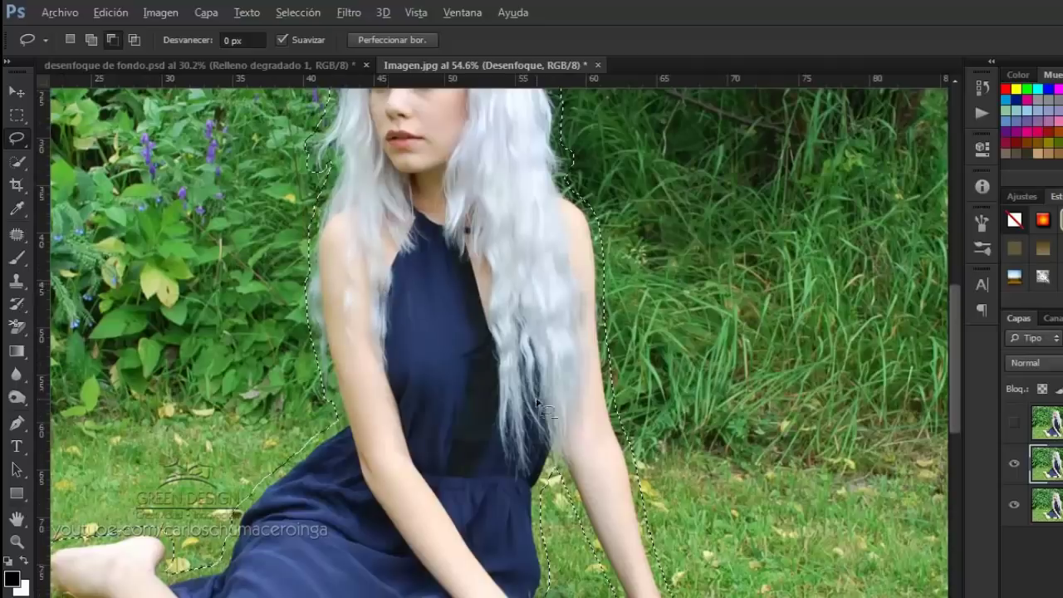
scroll(584, 493, "up", 1)
scroll(573, 484, "up", 2)
scroll(564, 475, "up", 3)
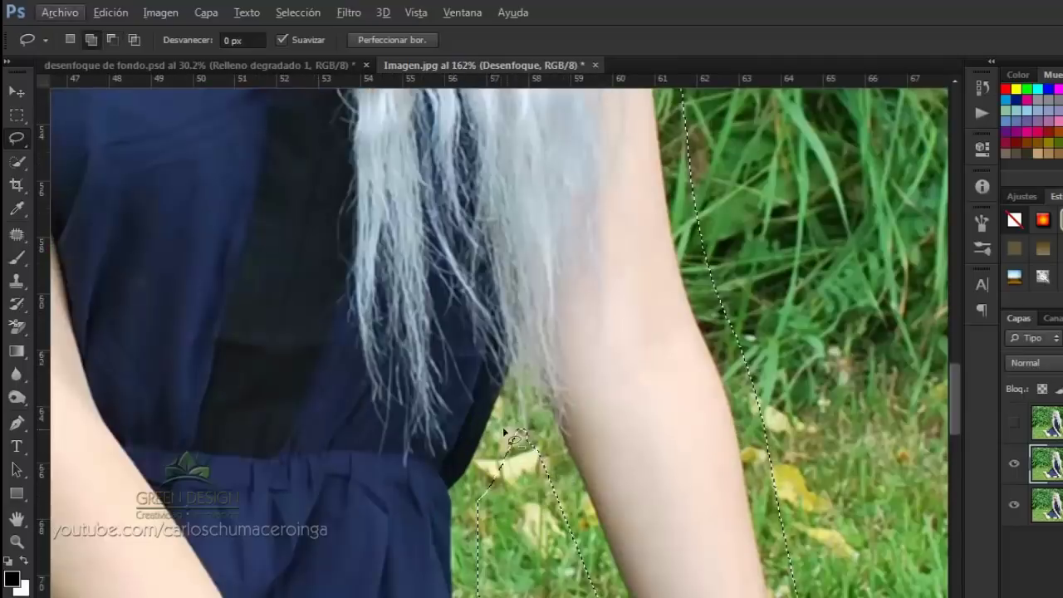
scroll(525, 311, "down", 3)
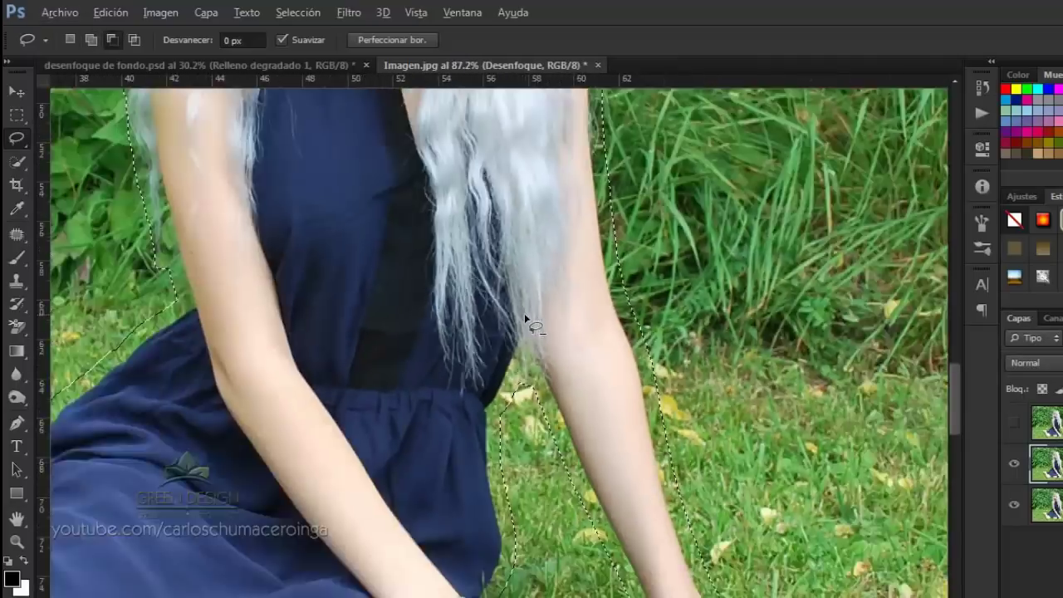
scroll(525, 312, "down", 2)
scroll(441, 415, "down", 2)
scroll(354, 518, "up", 1)
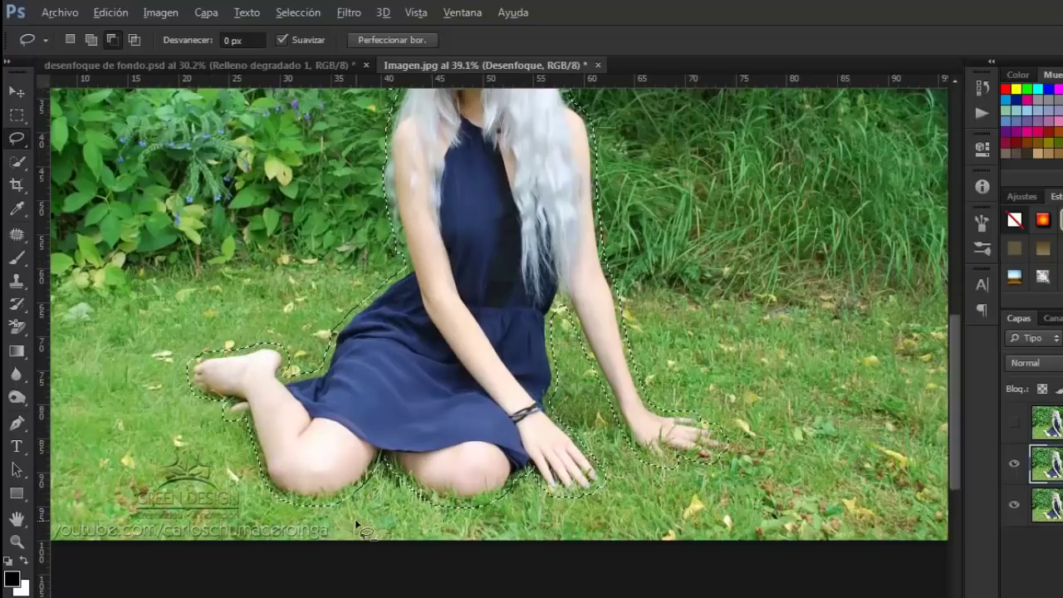
scroll(416, 349, "down", 1)
scroll(476, 184, "up", 1)
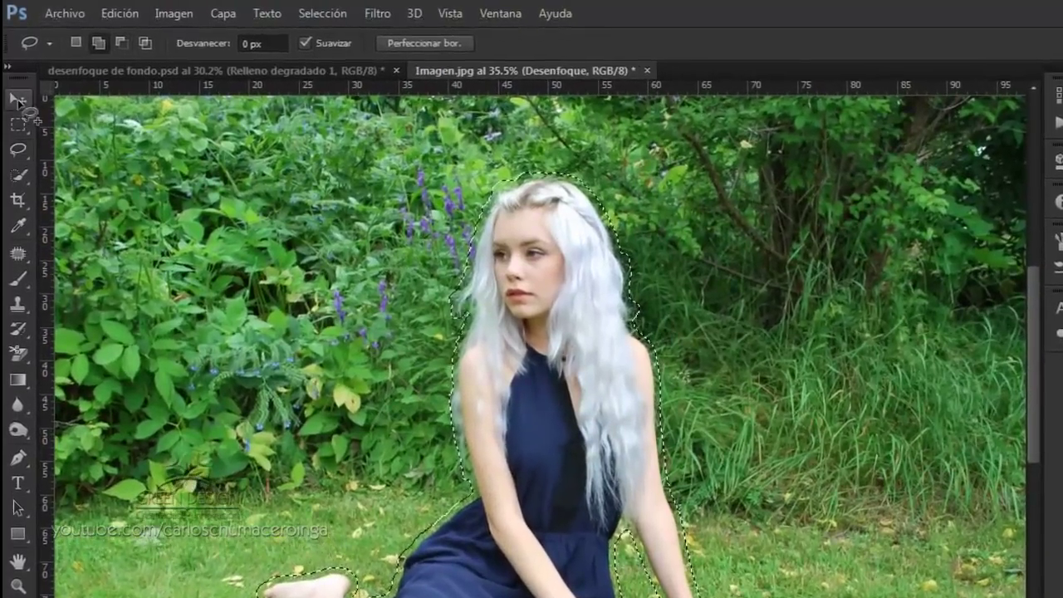
Step: Fill the selection on Desenfoque with Según el contenido, then deselect
key("v")
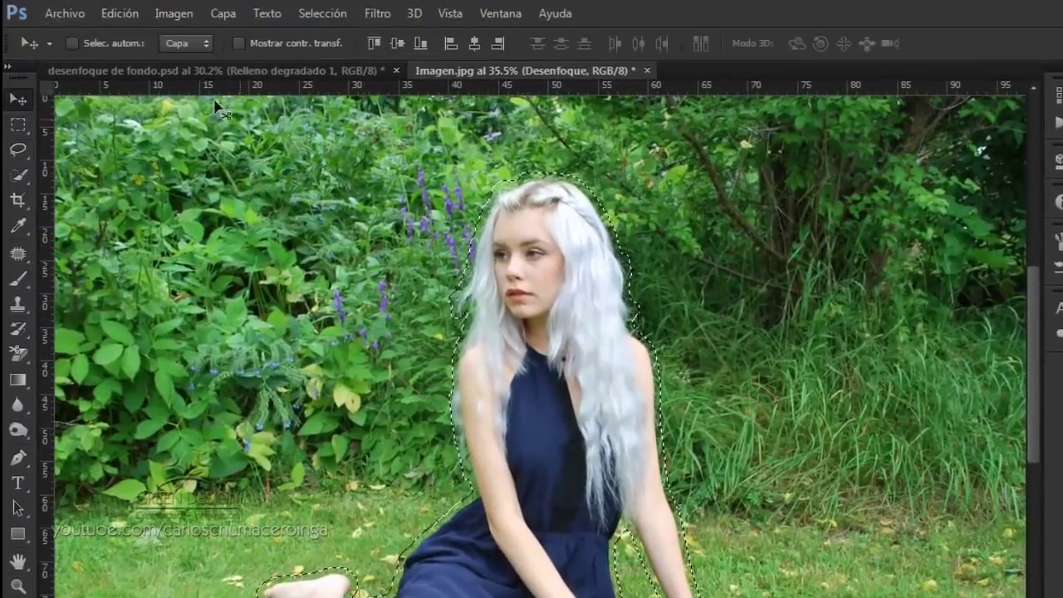
left_click(120, 13)
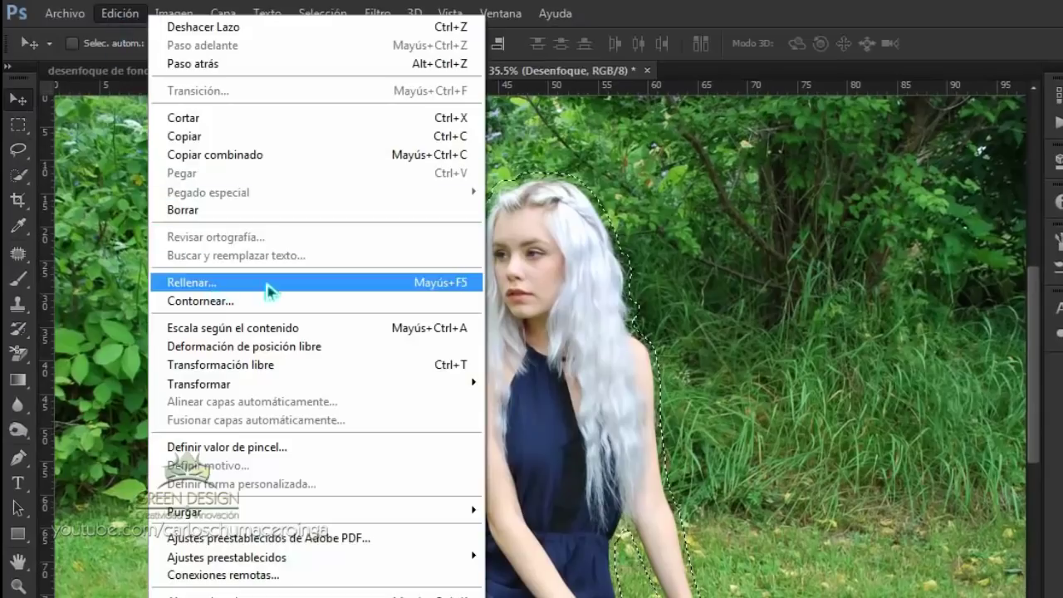
left_click(268, 289)
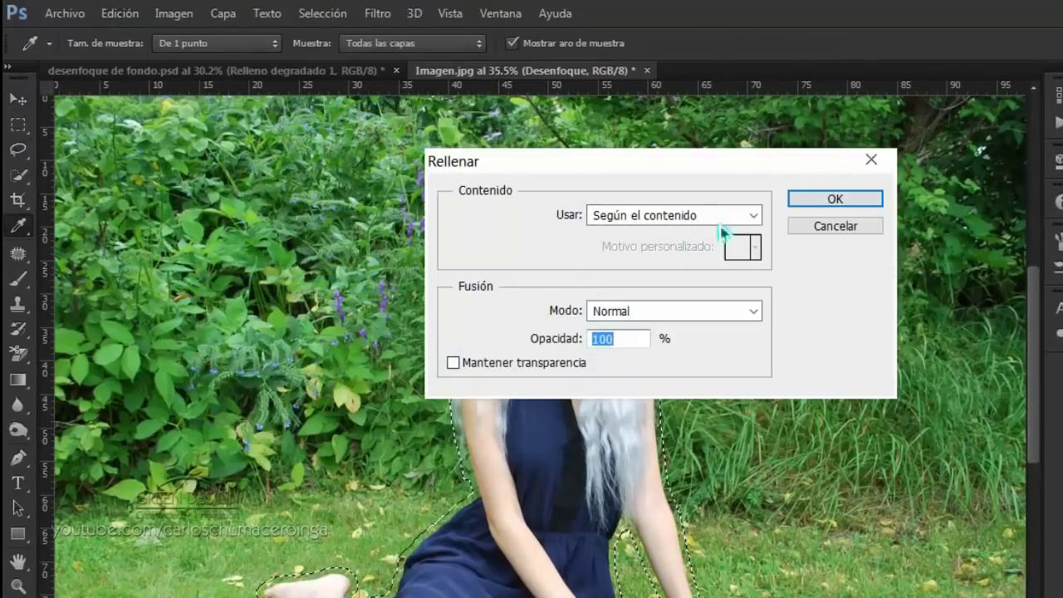
left_click(737, 221)
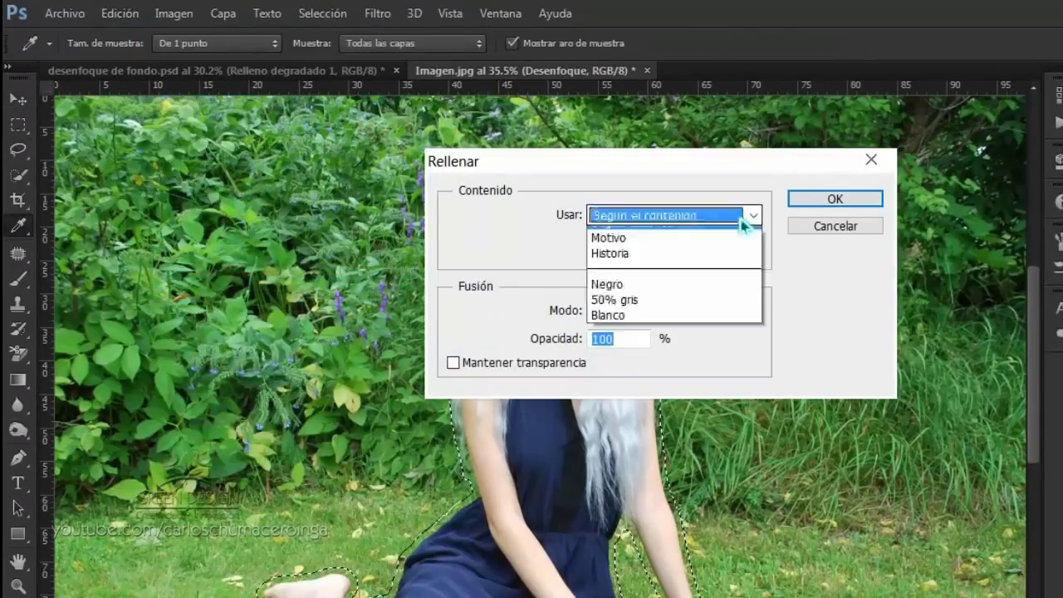
left_click(711, 299)
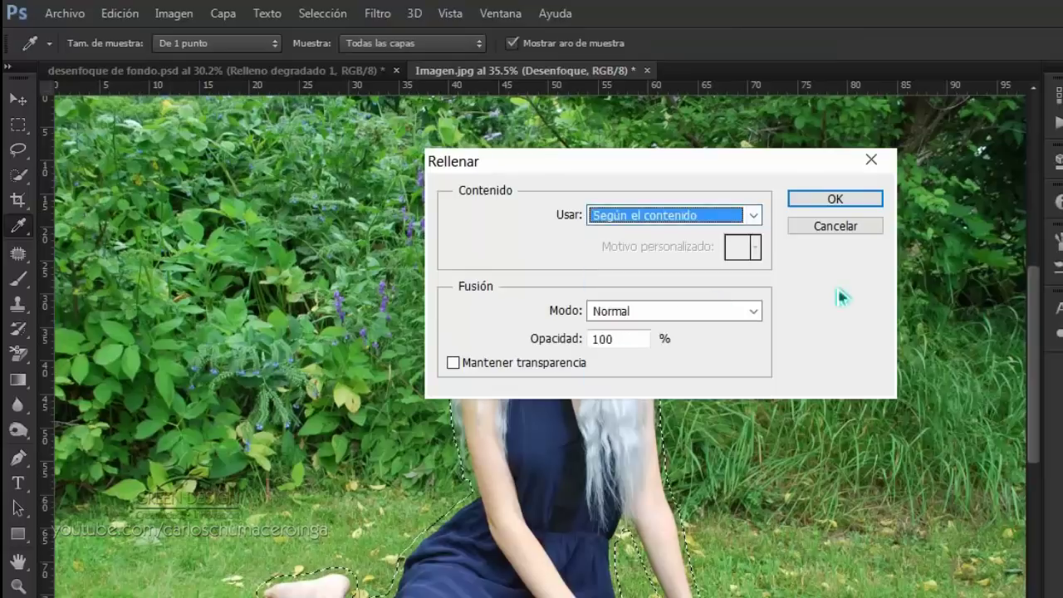
left_click(836, 202)
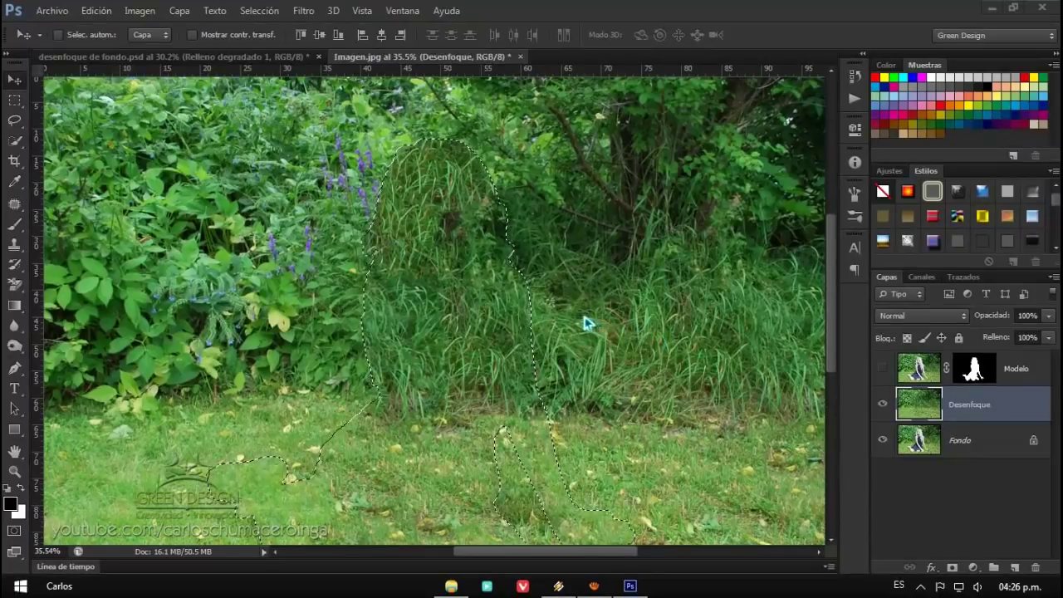
scroll(587, 323, "down", 2)
key("ctrl+d")
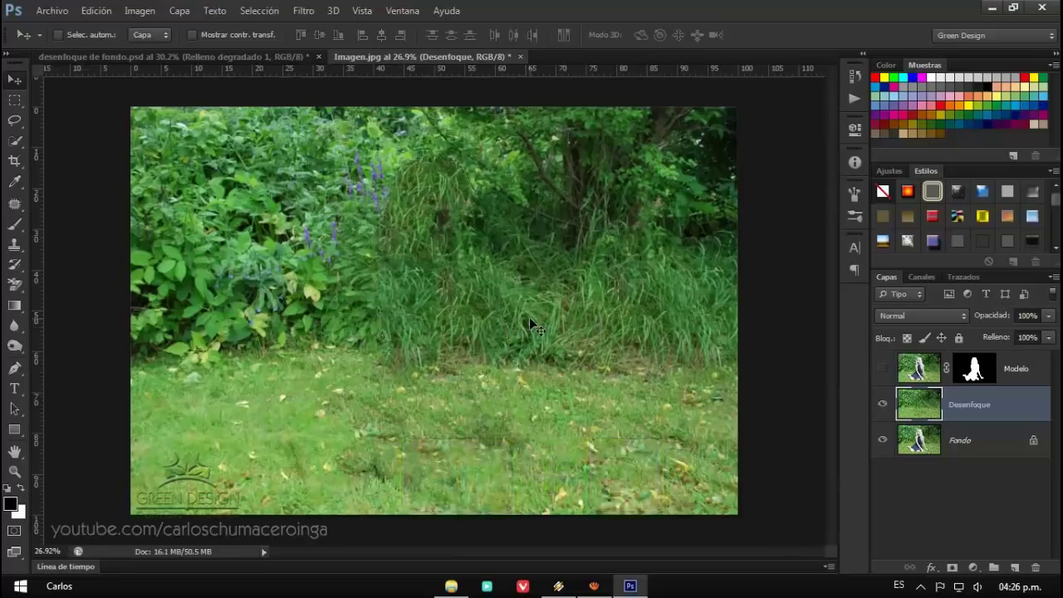
scroll(591, 371, "up", 1)
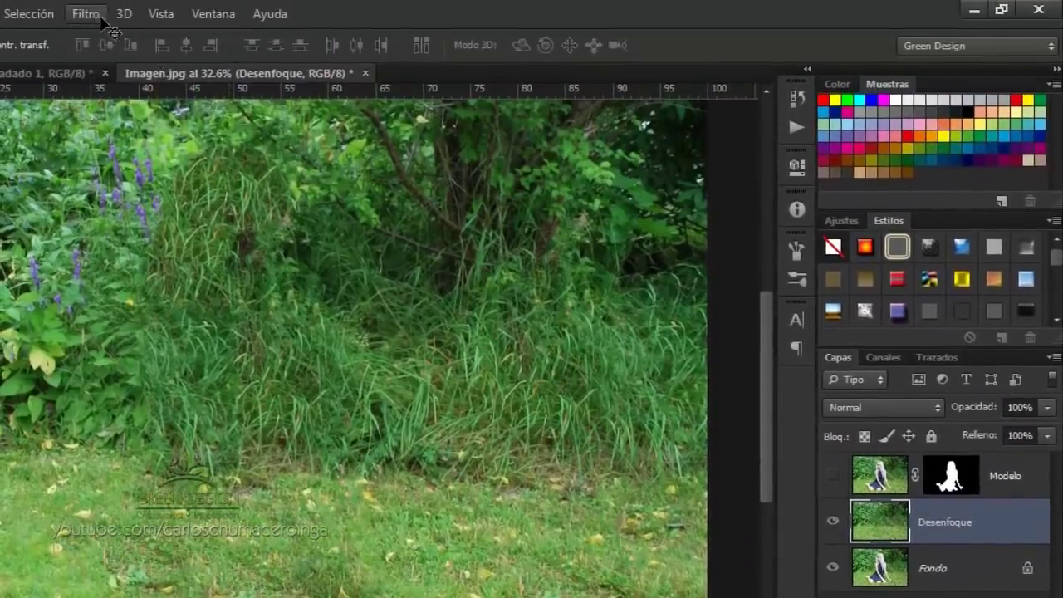
Step: Start a Cambio de inclinación blur with the focus band moved onto the lower grass
left_click(86, 14)
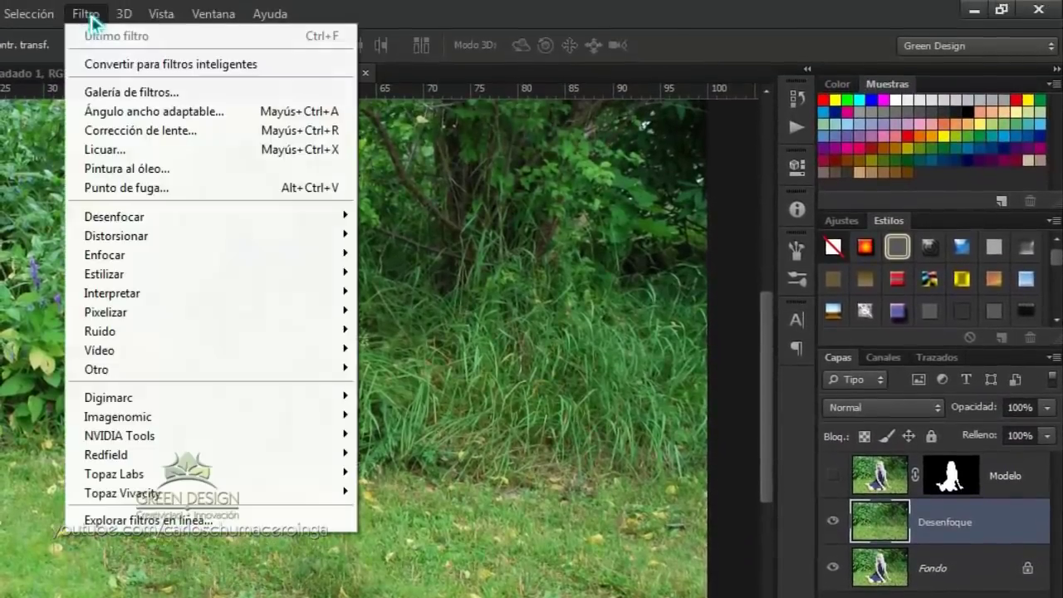
mouse_move(114, 216)
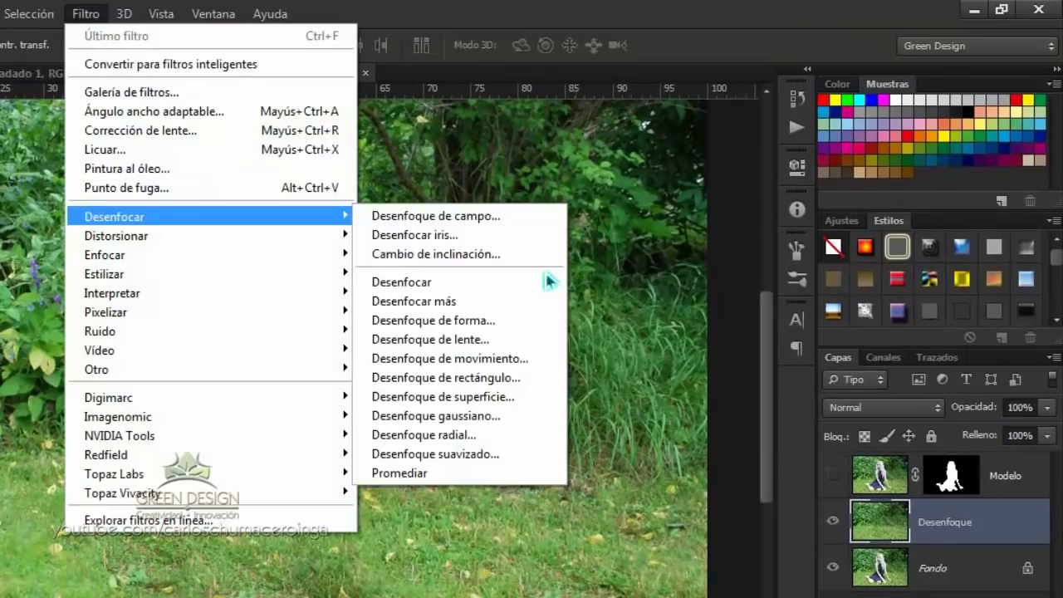
left_click(486, 263)
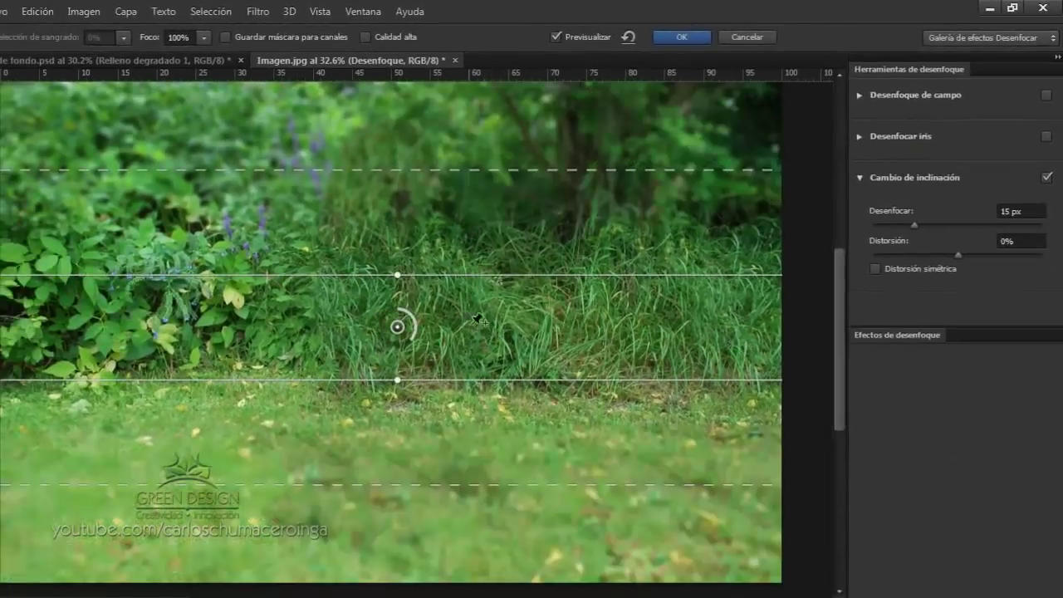
left_click_drag(470, 331, 446, 531)
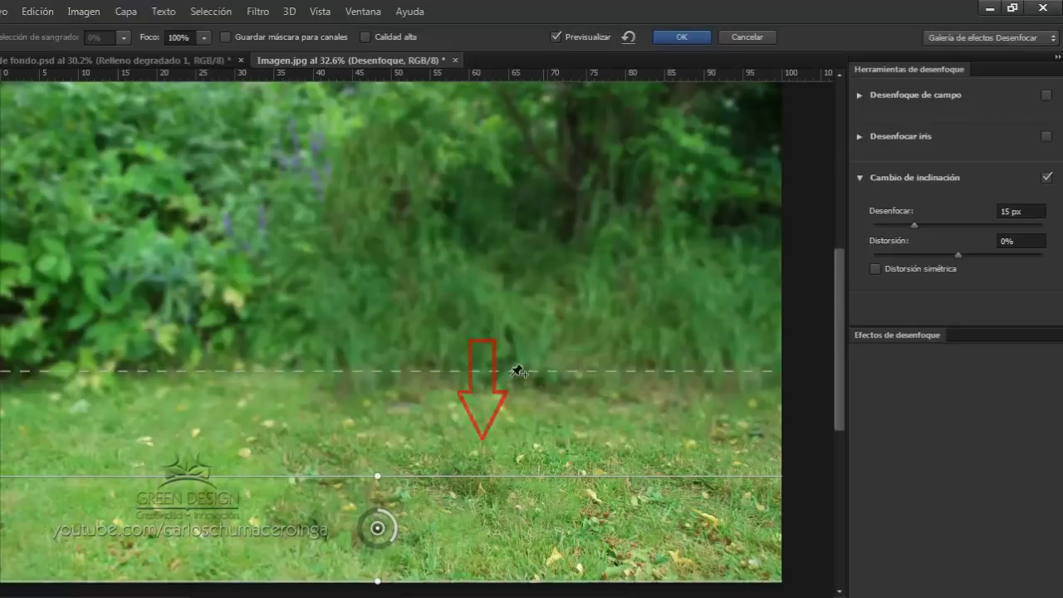
left_click_drag(516, 375, 516, 387)
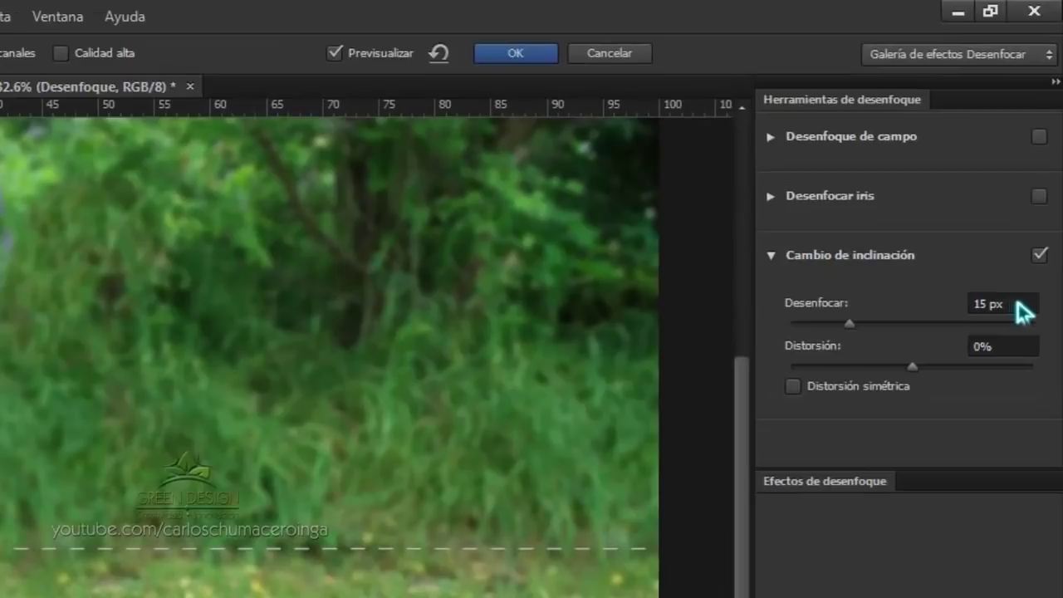
Step: Set the tilt-shift blur to 40 px and fine-tune the focus and transition lines
left_click(1019, 304)
type("4")
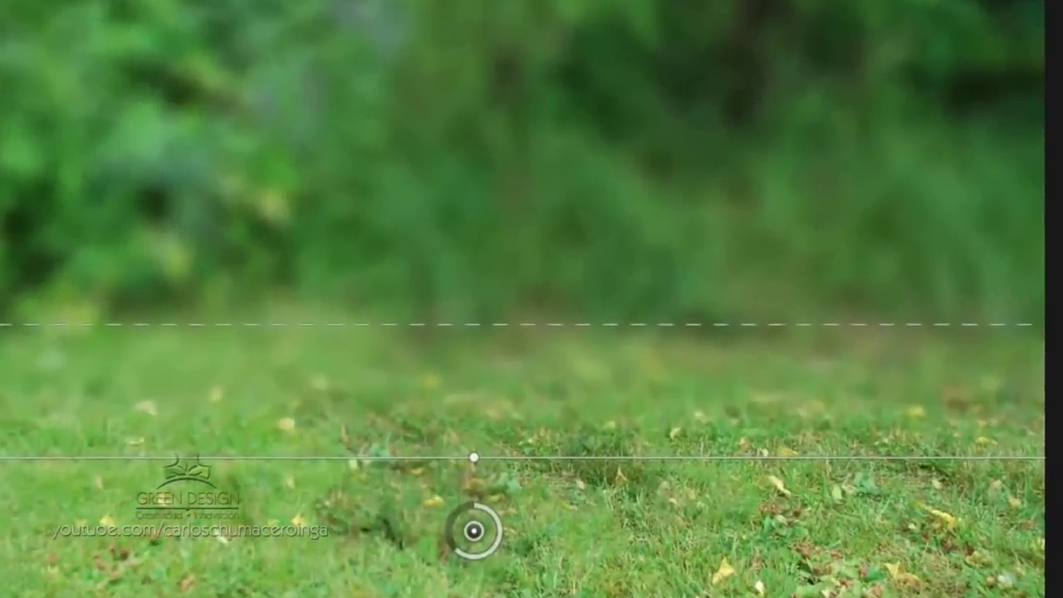
left_click_drag(696, 320, 697, 315)
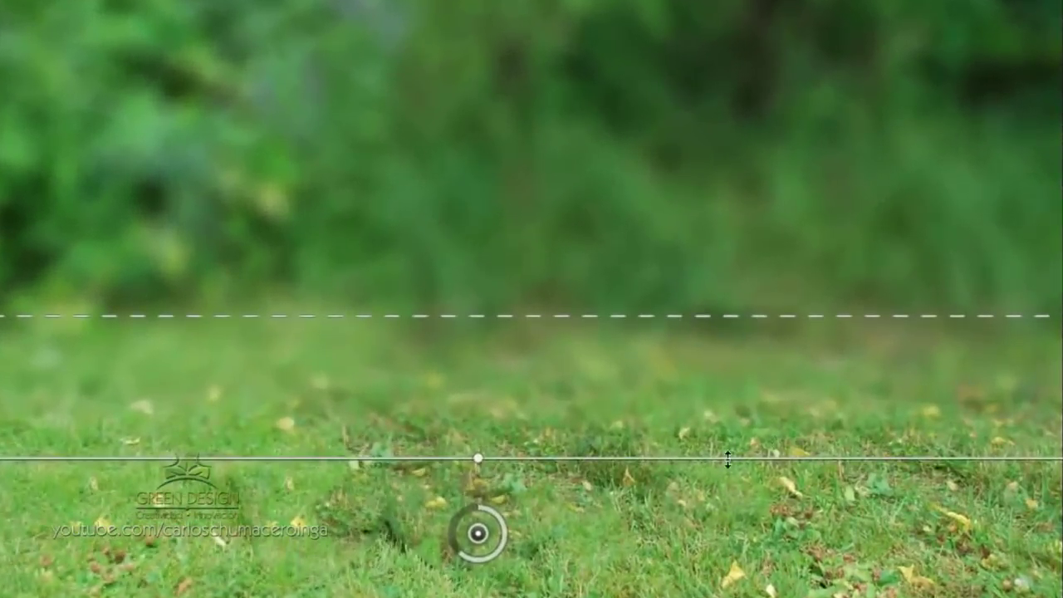
left_click_drag(726, 453, 725, 444)
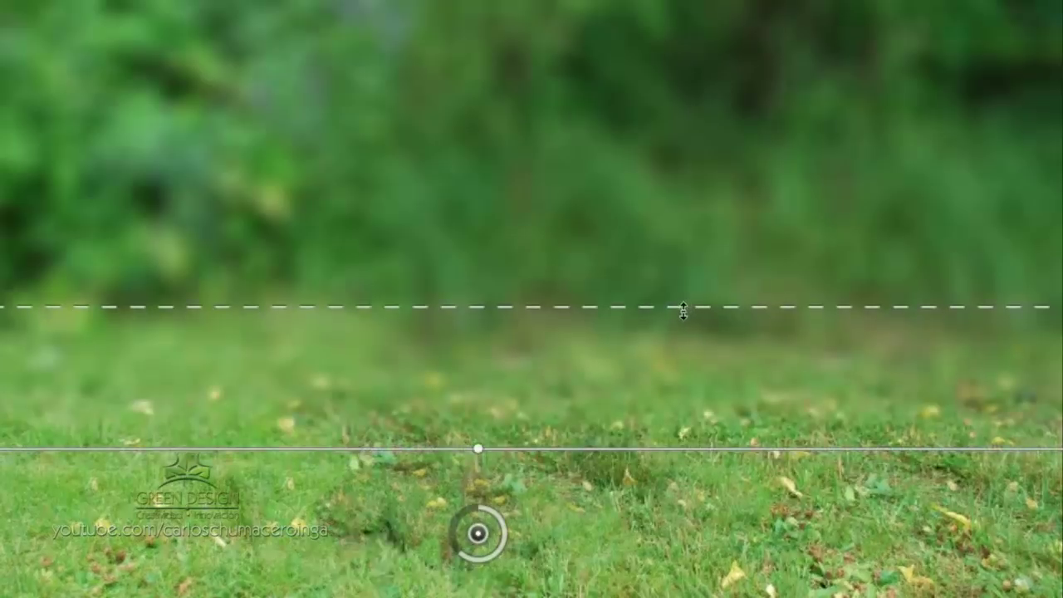
left_click_drag(683, 308, 683, 314)
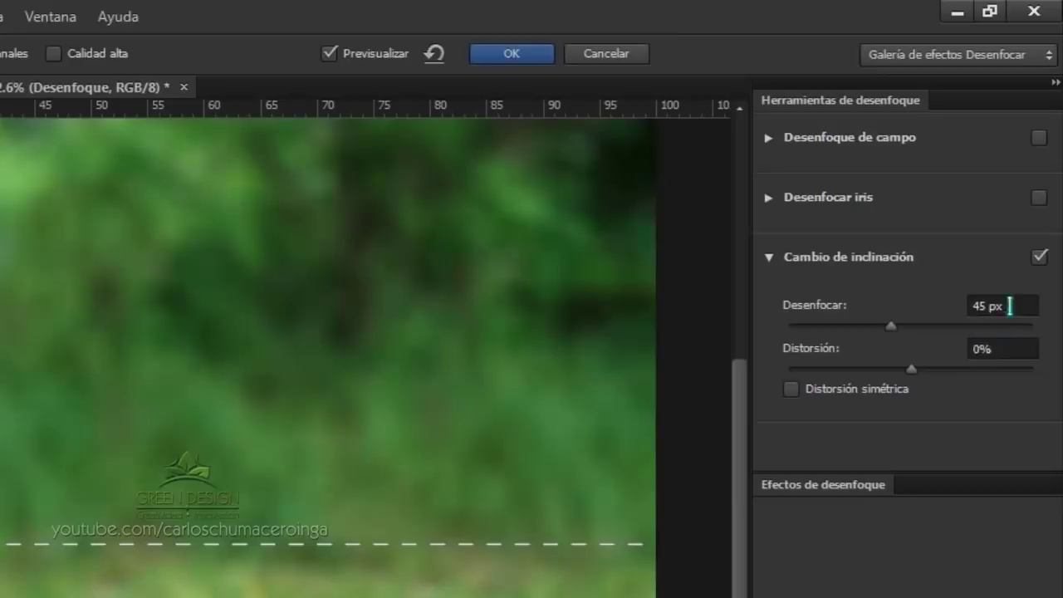
left_click(1010, 307)
type("40")
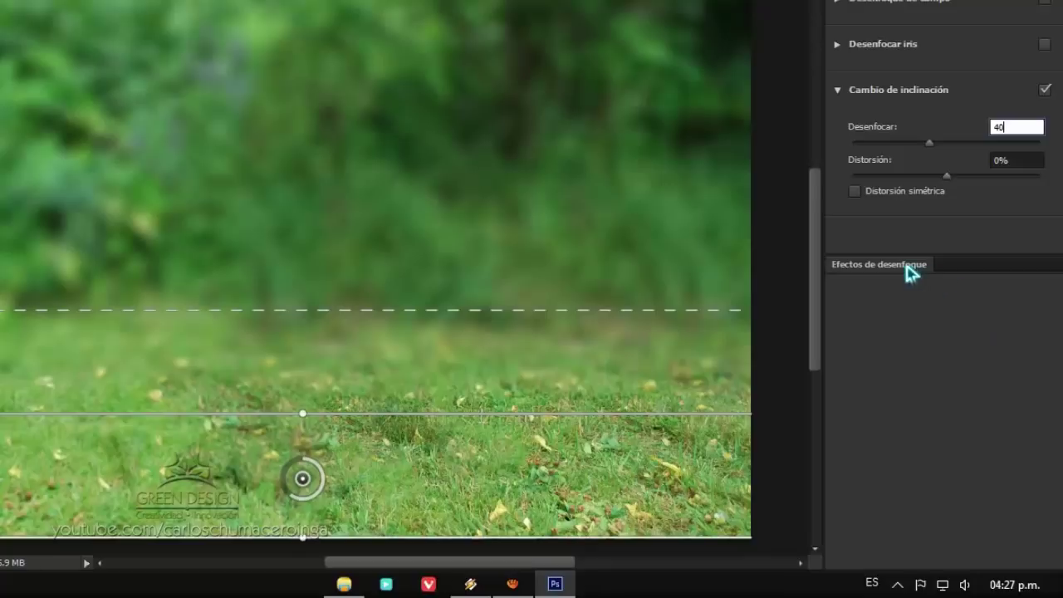
Step: Set the bokeh effect to 48% Bokeh suave and 15% Color Bokeh
left_click(908, 268)
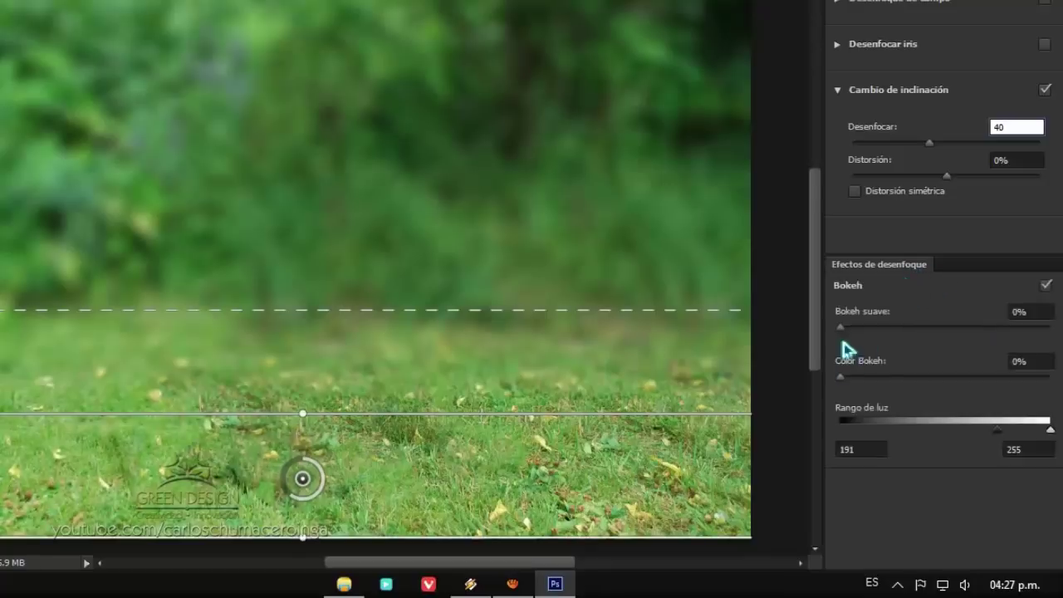
left_click_drag(846, 331, 940, 344)
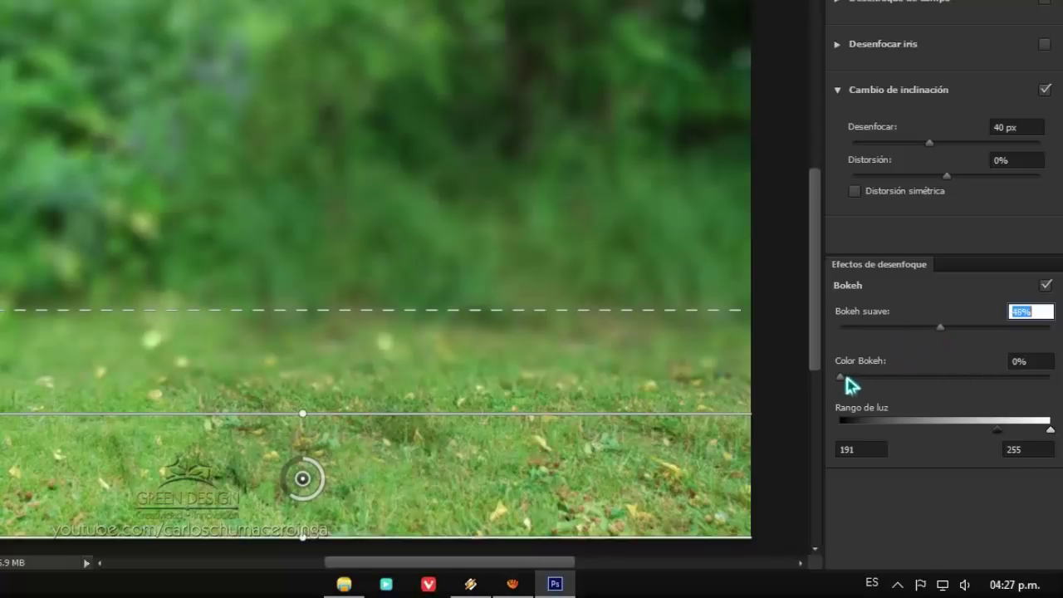
left_click_drag(847, 377, 861, 378)
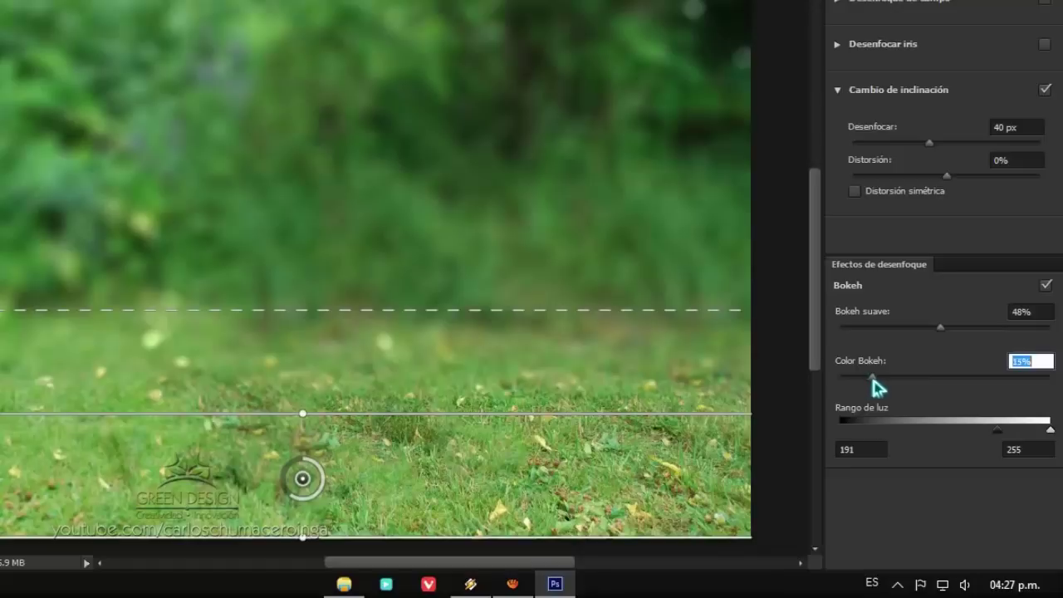
left_click(932, 487)
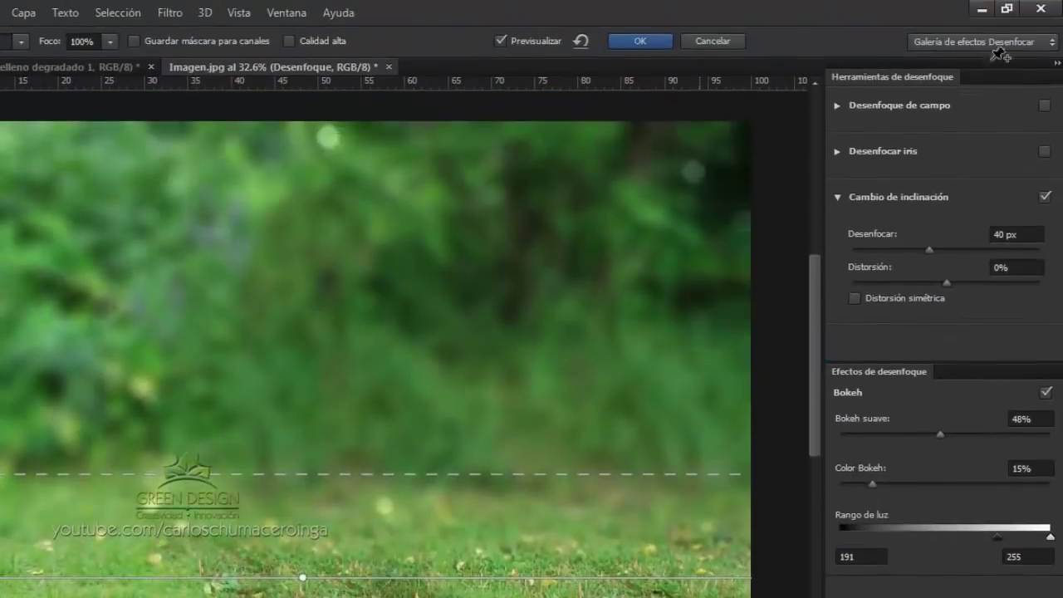
Step: Apply the tilt-shift blur and make the Modelo layer visible again
left_click(639, 44)
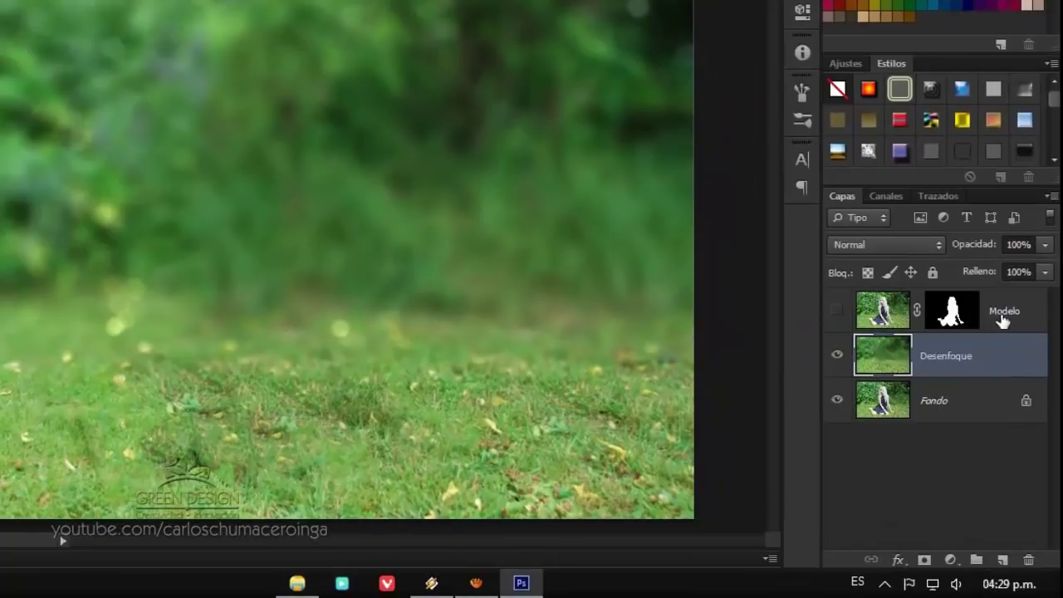
left_click(1003, 319)
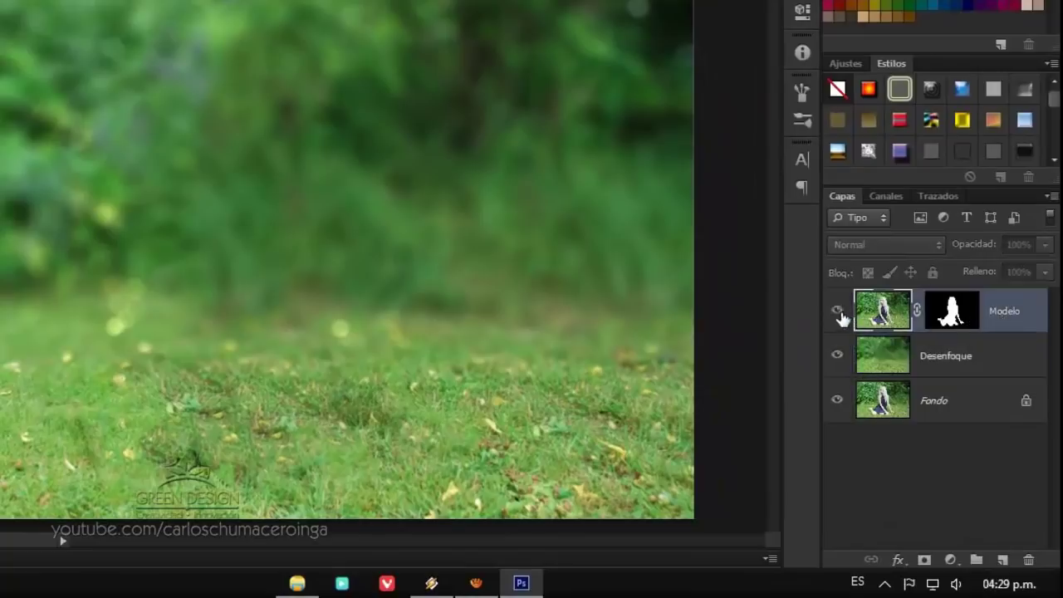
left_click(838, 312)
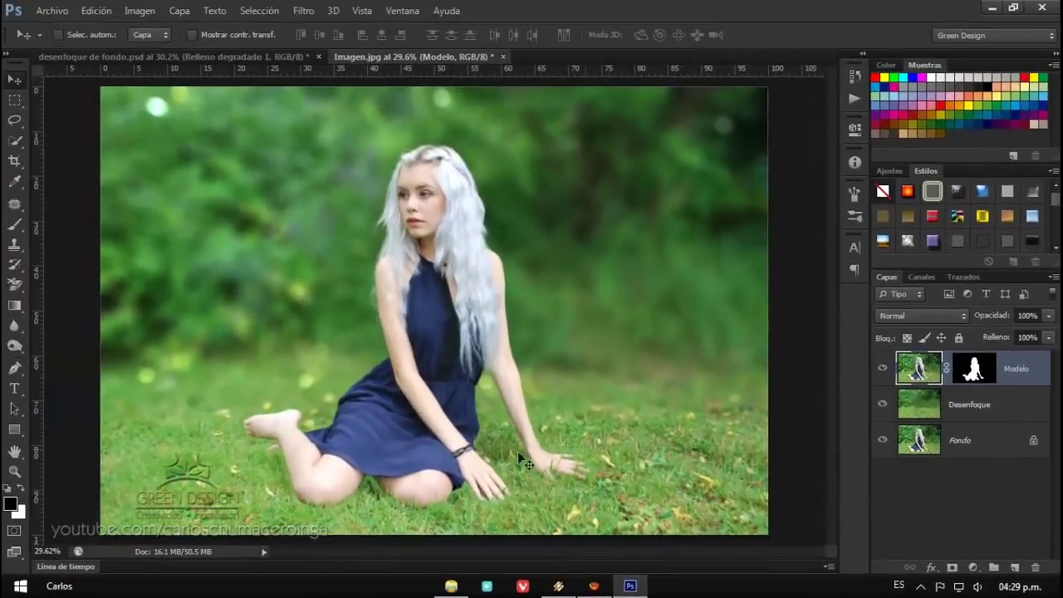
Step: Zoom in on the model and target the Modelo layer mask for painting
key("ctrl+0")
scroll(254, 444, "up", 2)
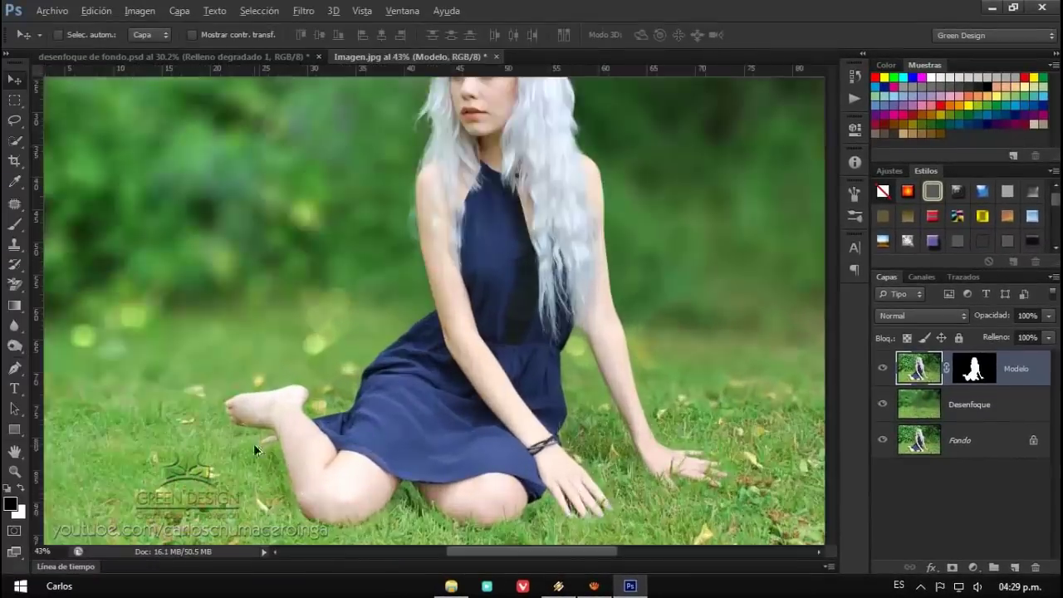
scroll(250, 442, "up", 2)
scroll(250, 442, "up", 2)
scroll(250, 442, "up", 2)
scroll(250, 442, "up", 1)
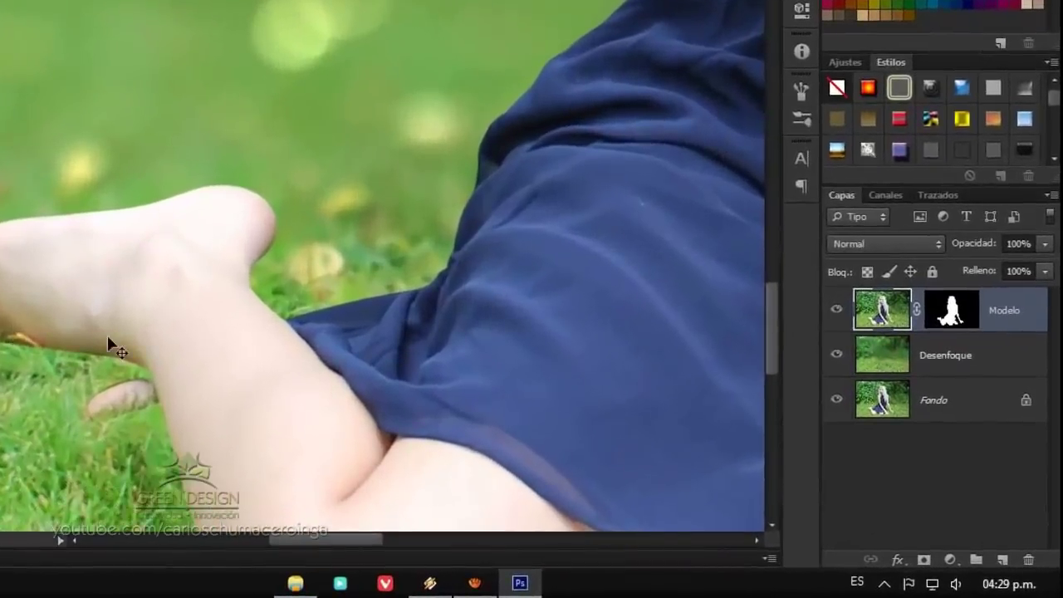
left_click(957, 321)
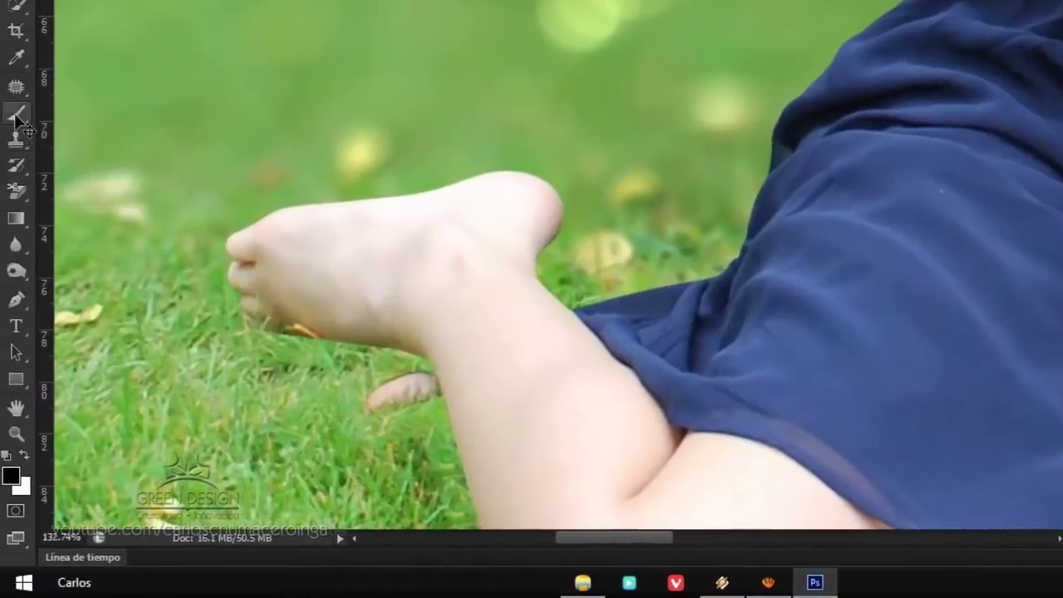
Step: Pick the Brush Tool with white foreground and 0% hardness
right_click(21, 121)
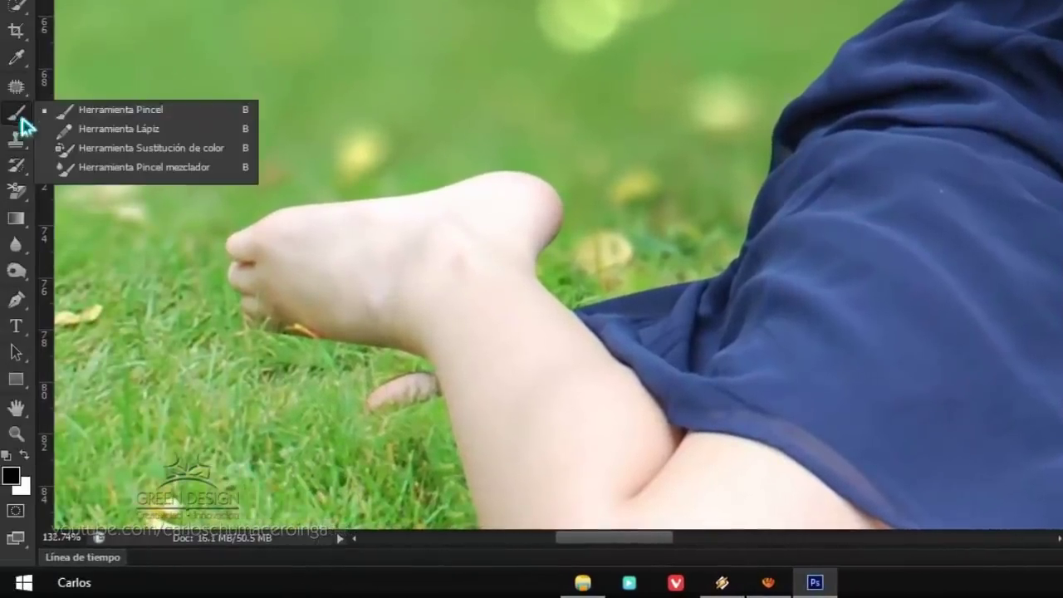
left_click(202, 111)
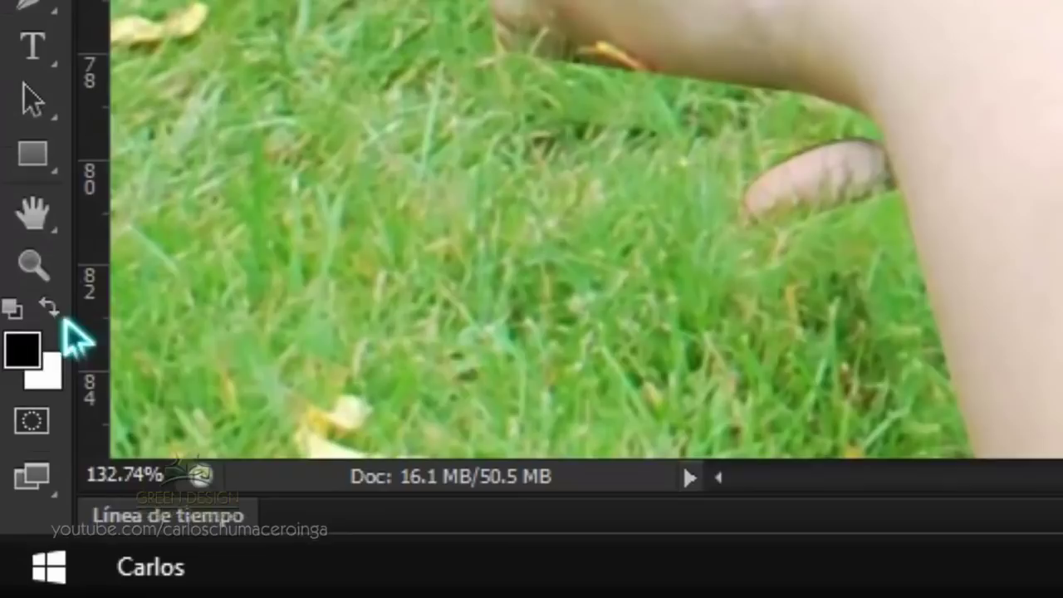
left_click(50, 308)
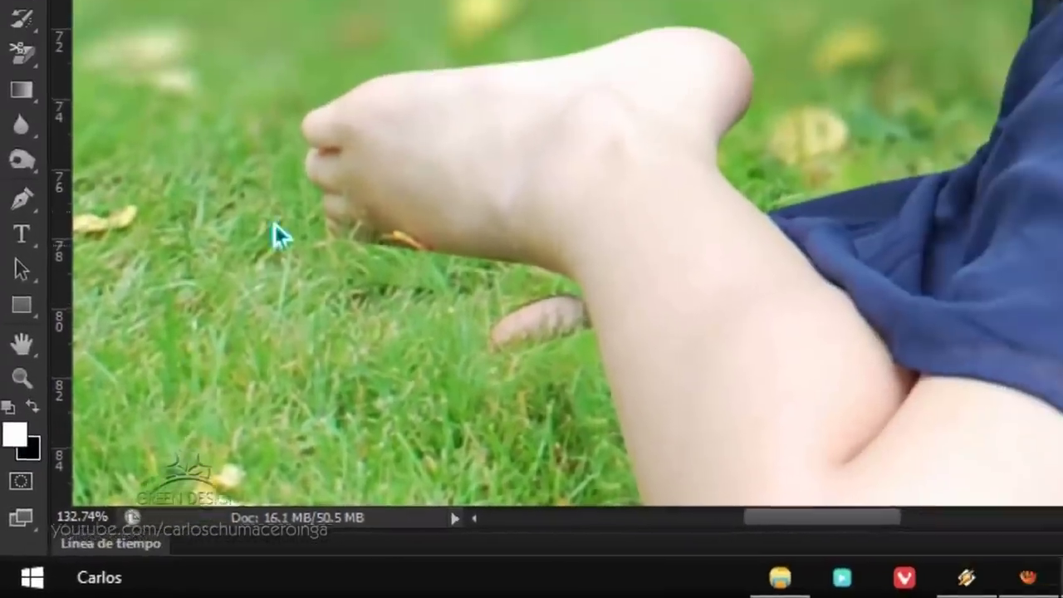
right_click(278, 245, "alt")
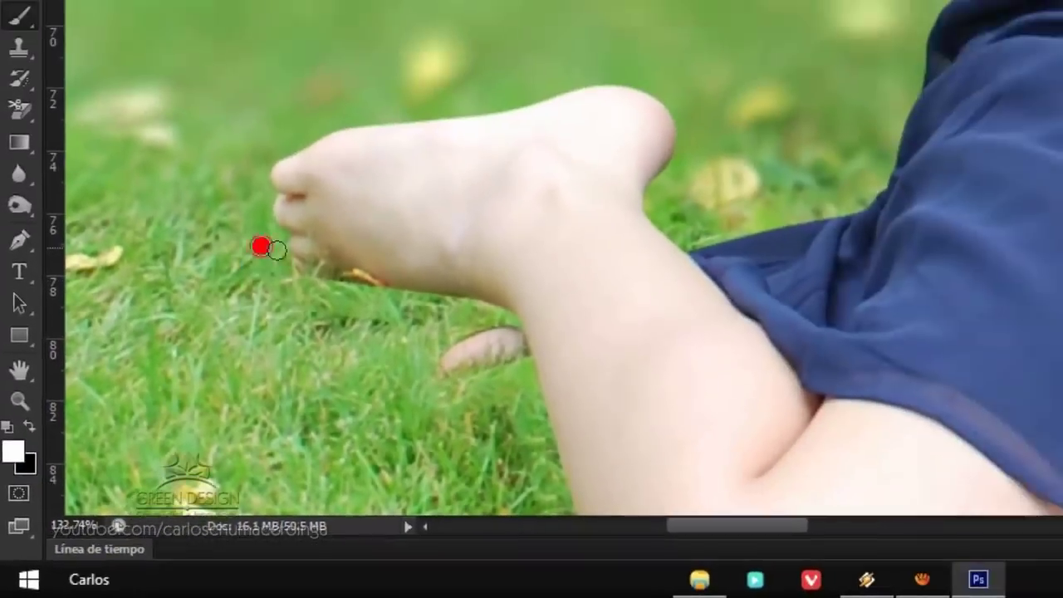
right_click(324, 261)
left_click_drag(365, 268, 309, 292)
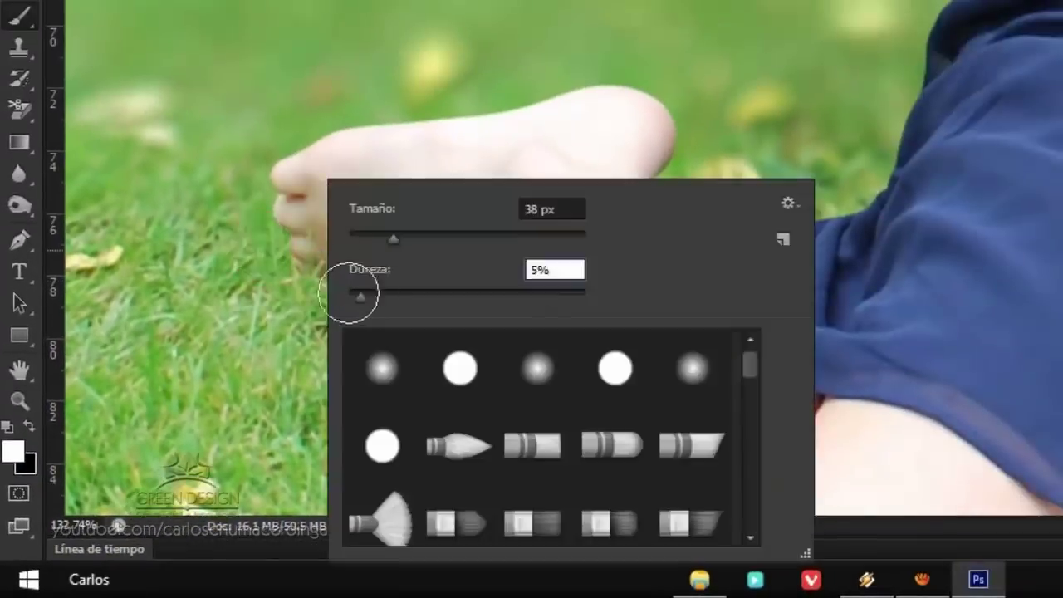
key("Return")
Step: Enlarge the brush to about 133 px and pan to the hands and knee
right_click(309, 292, "alt")
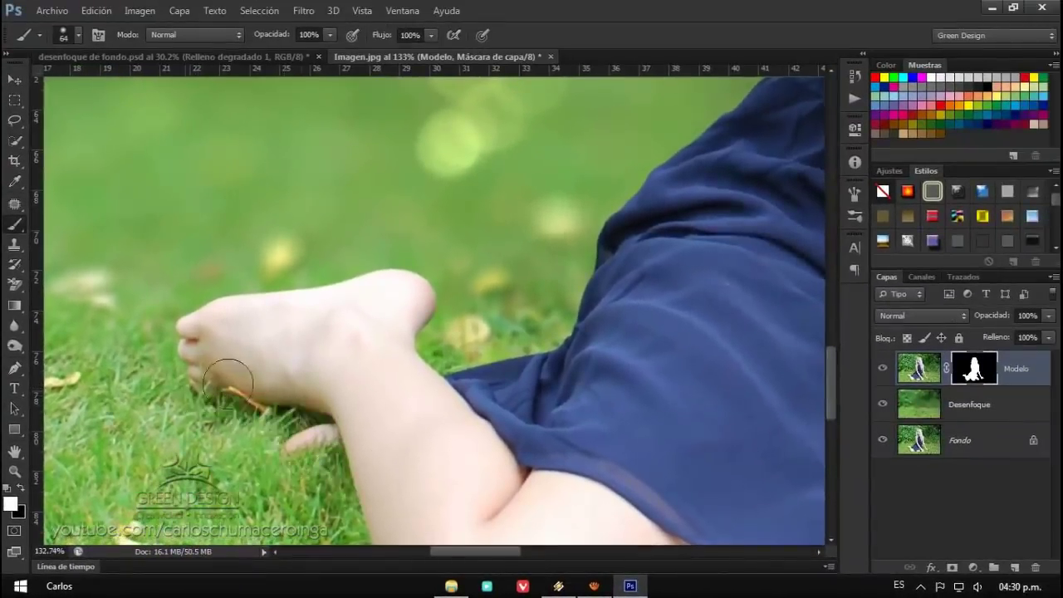
scroll(388, 427, "down", 3)
scroll(318, 228, "down", 3)
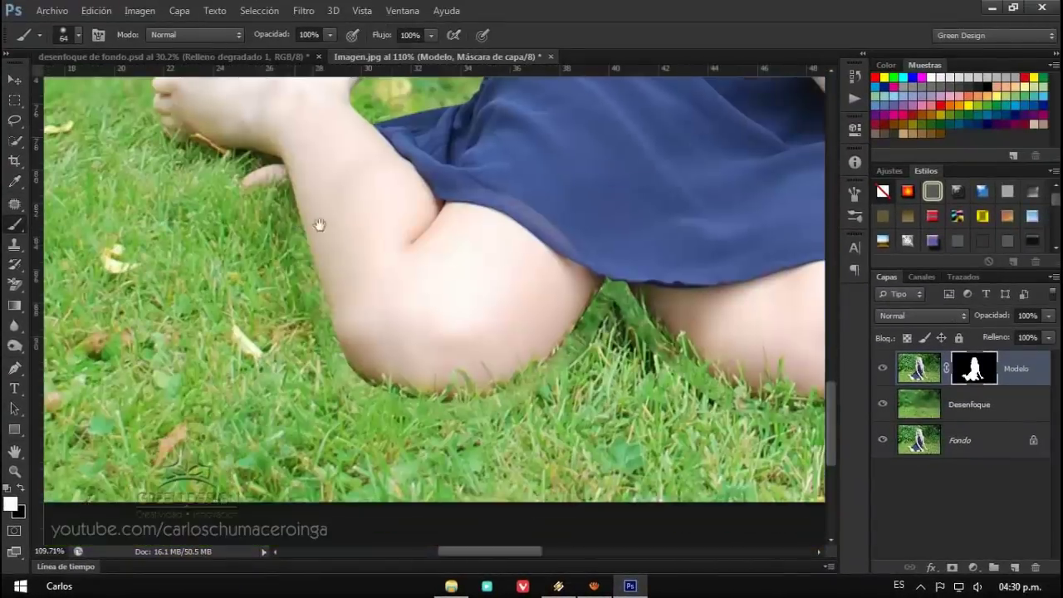
right_click(379, 413, "alt")
left_click_drag(689, 365, 382, 366)
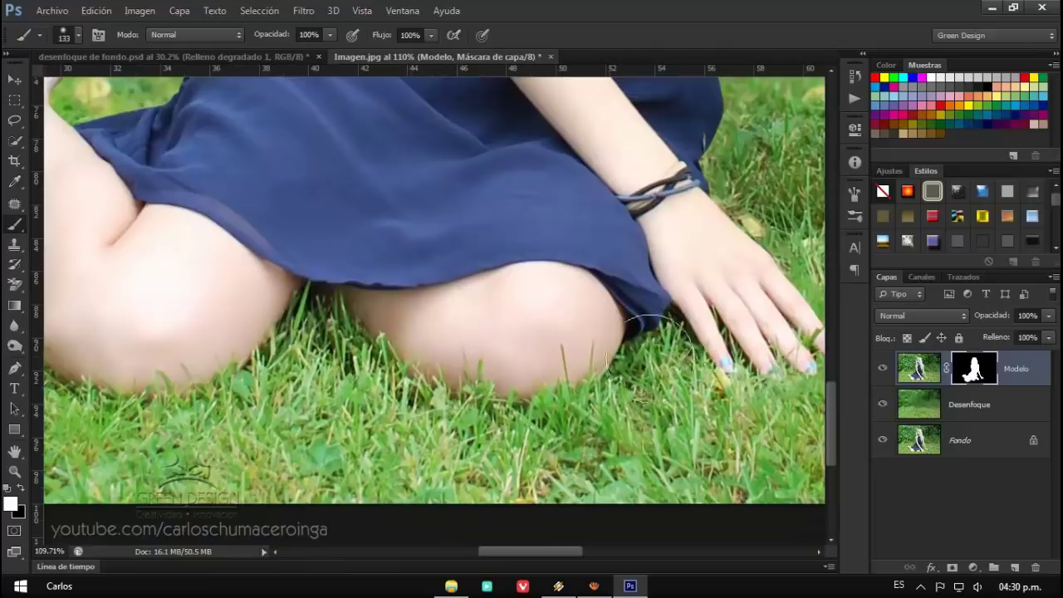
left_click_drag(763, 290, 476, 358)
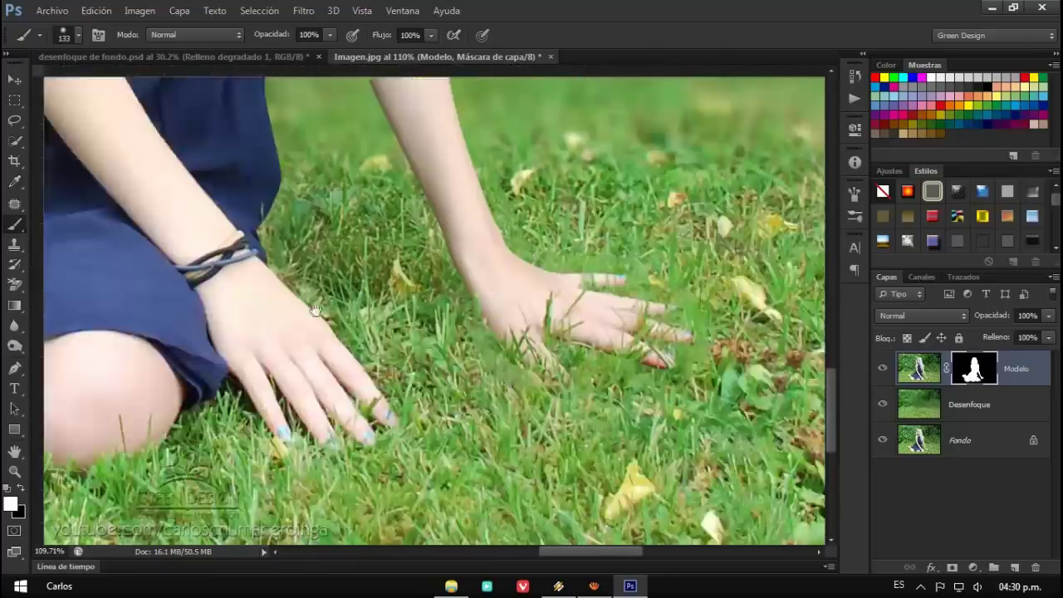
left_click_drag(706, 333, 449, 358)
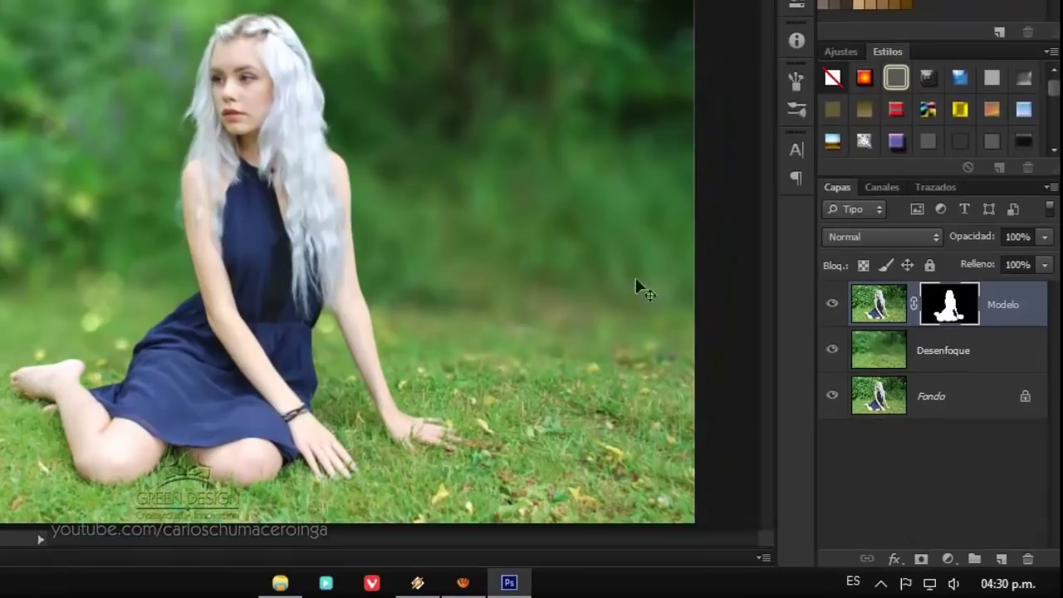
Step: Add a new empty layer above Modelo named Luz 1
left_click(1003, 559)
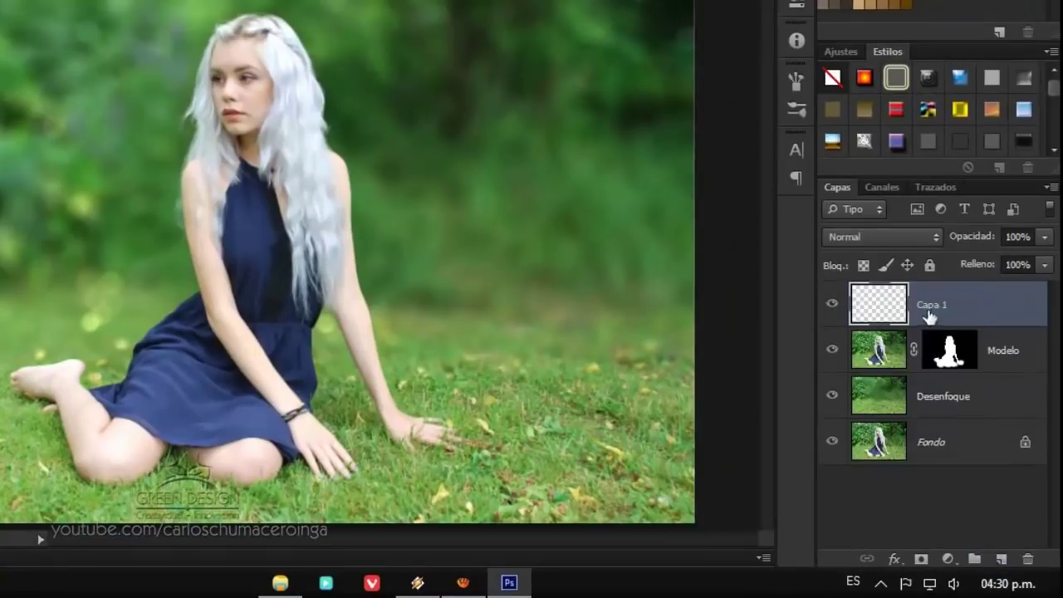
double_click(929, 307)
type("Luz")
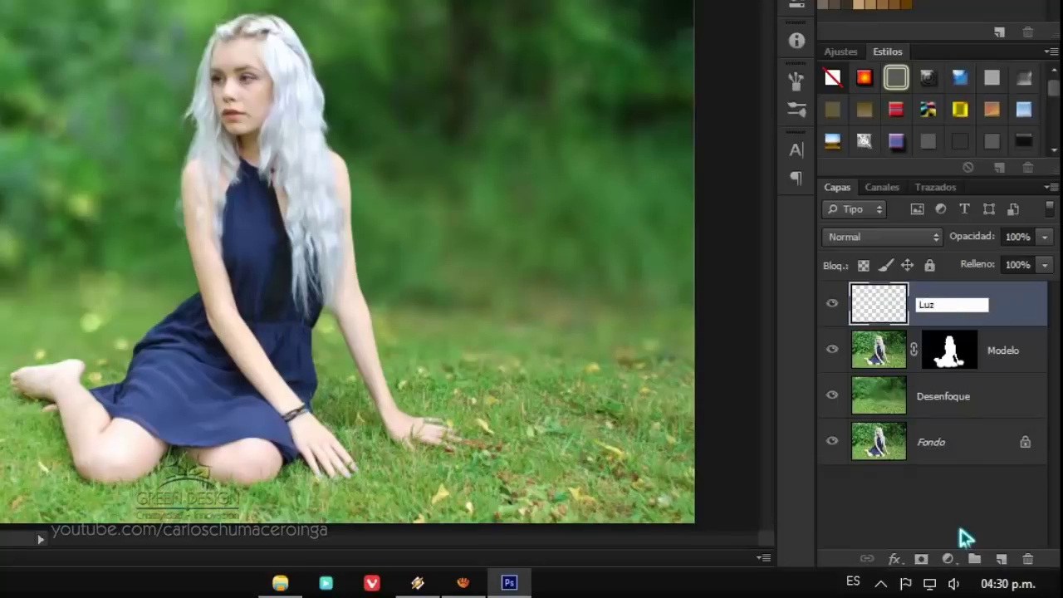
key("Return")
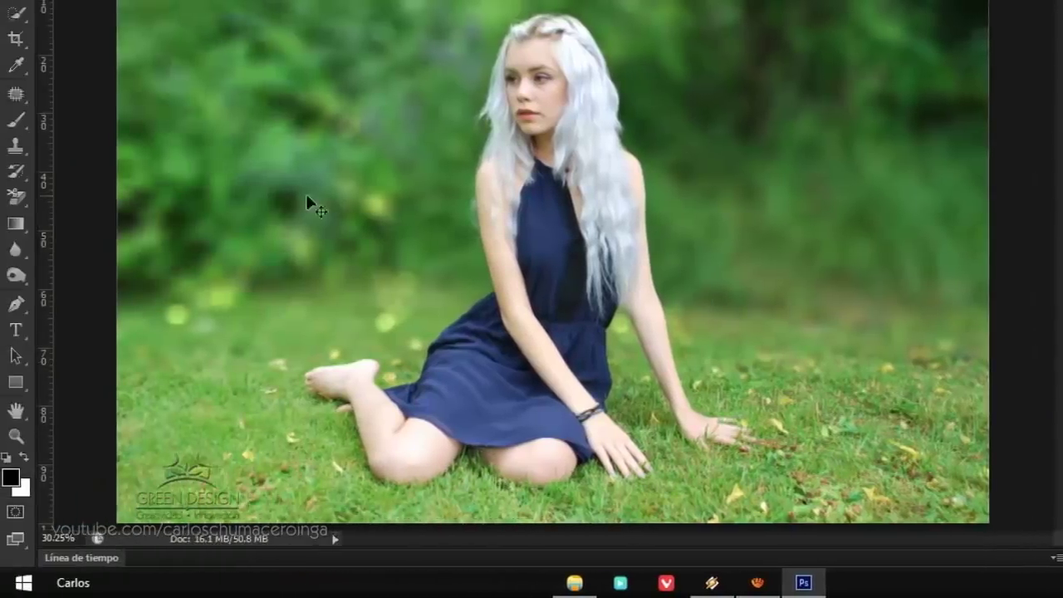
Step: With the Brush Tool active, enter 9e6900 as the foreground colour hex value
right_click(16, 122)
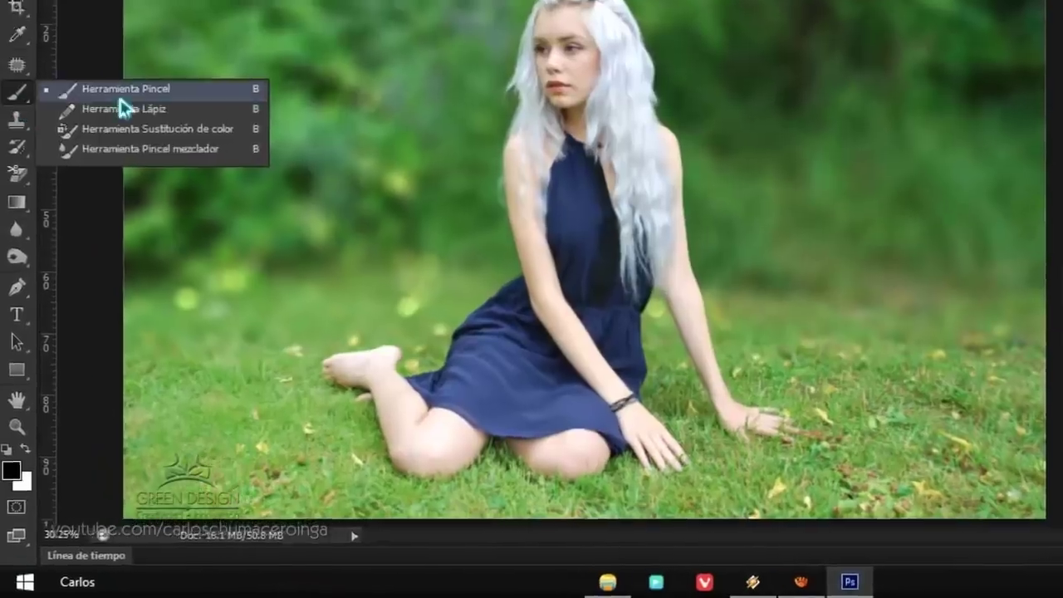
left_click(91, 88)
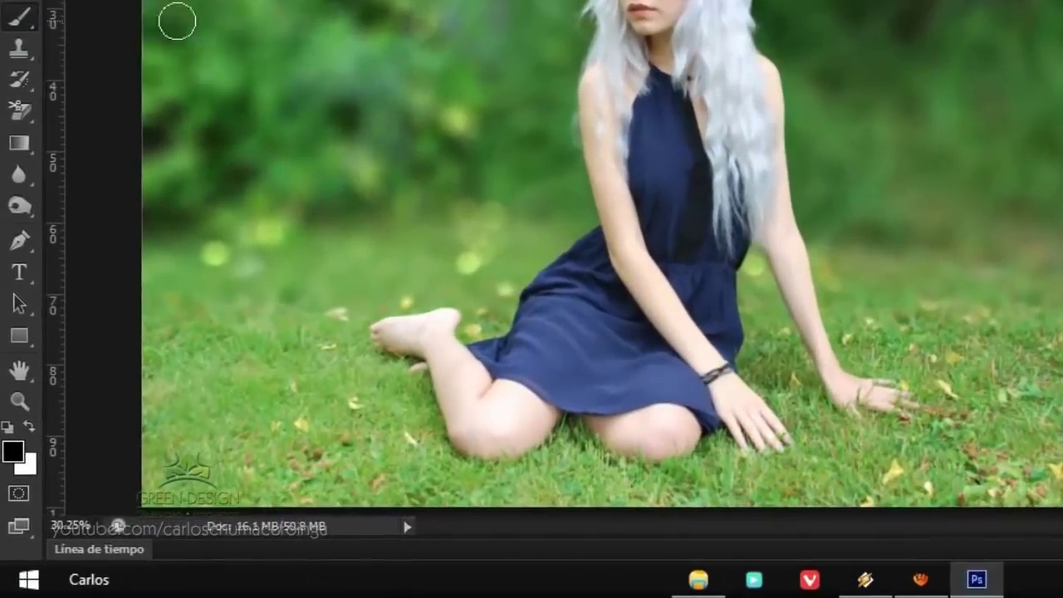
left_click(14, 453)
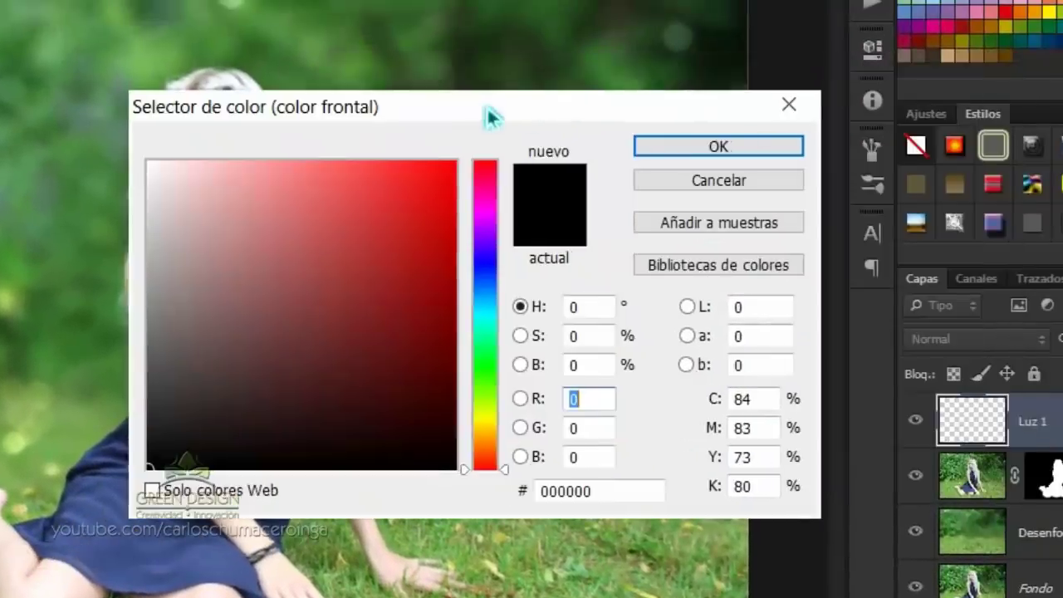
double_click(634, 490)
type("9")
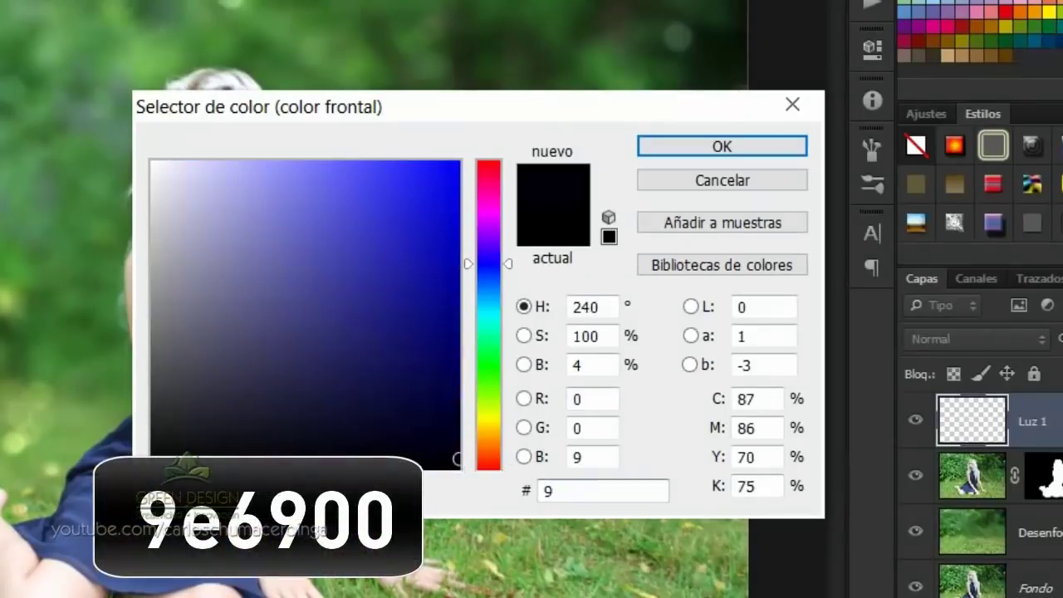
type("e6900")
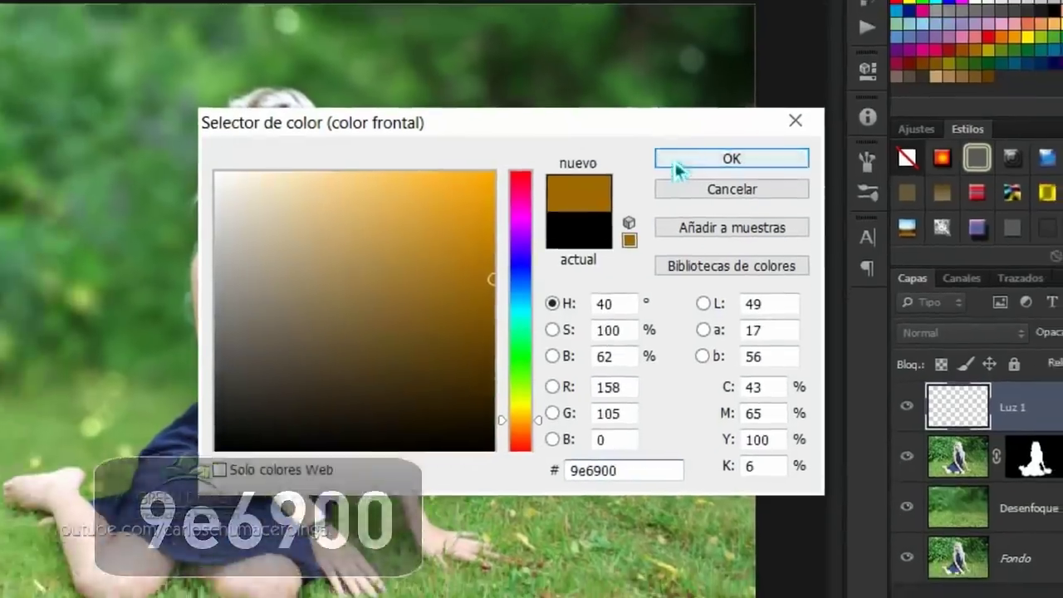
Step: Paint a soft orange (9e6900) dab on the woman's torso with a 0% hardness brush
left_click(722, 146)
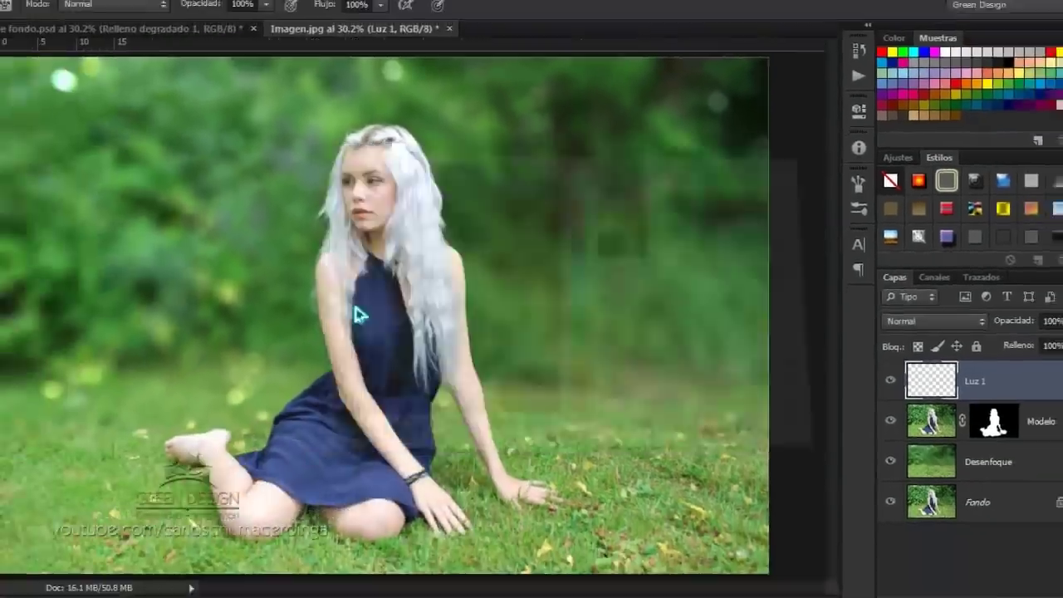
right_click(463, 333)
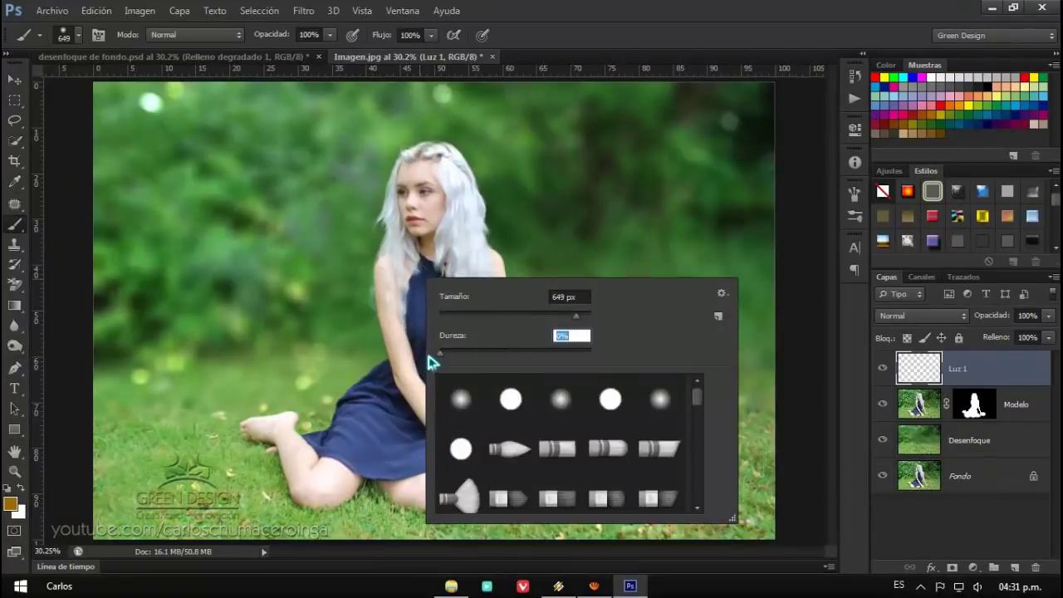
key("Return")
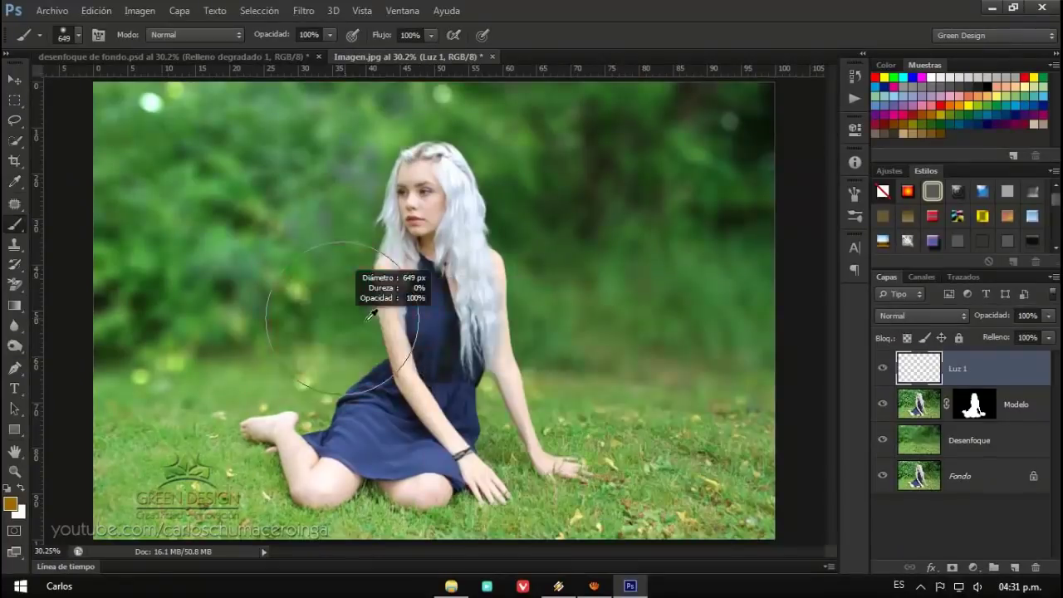
left_click(416, 317)
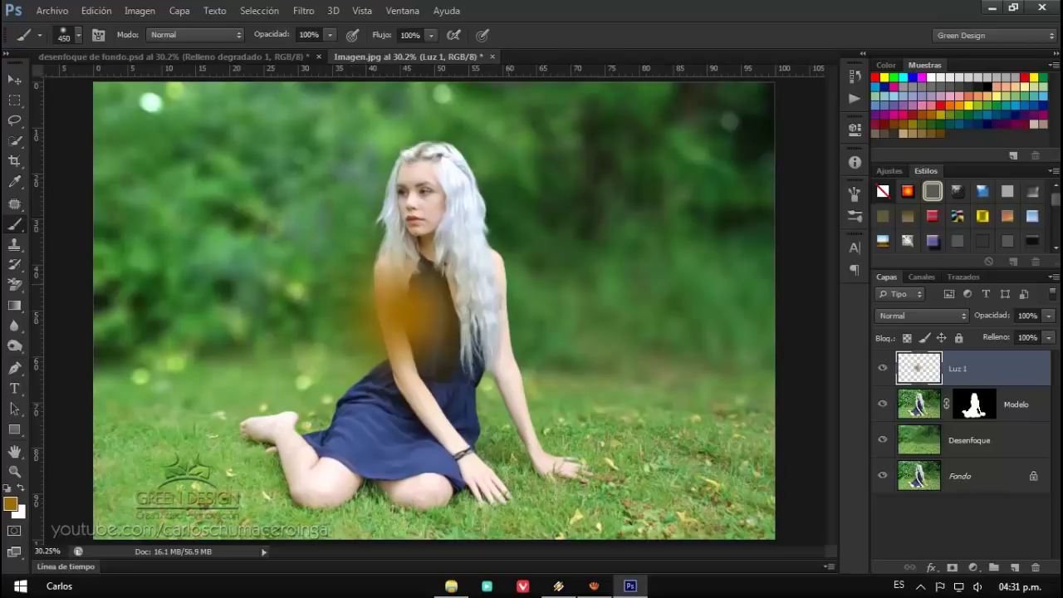
Step: Scale the orange glow up to about 427% and position it in the upper-left corner
key("ctrl+t")
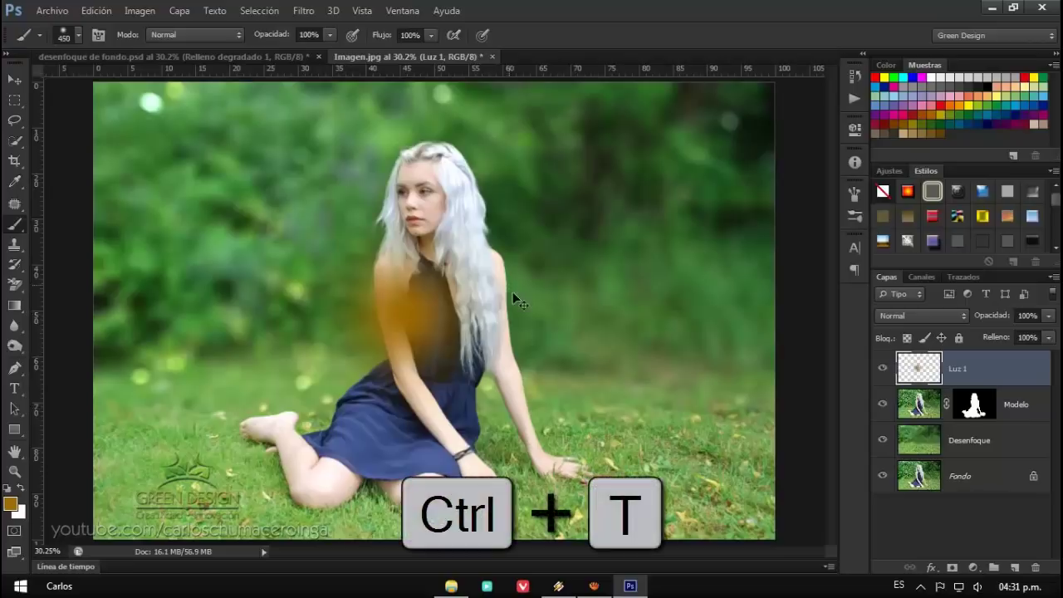
scroll(487, 304, "down", 1, "alt")
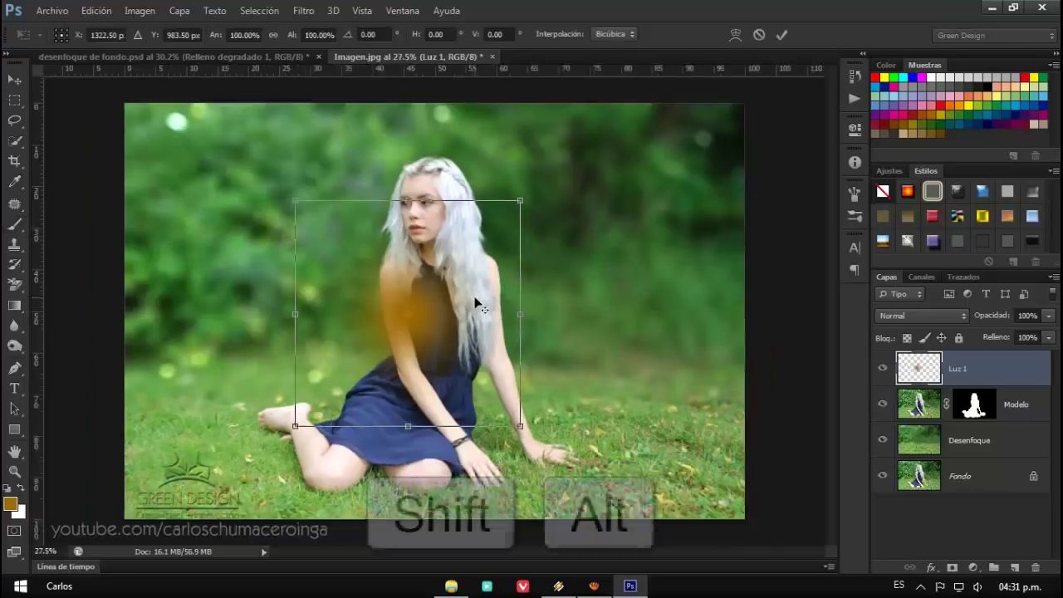
scroll(477, 299, "down", 2, "alt")
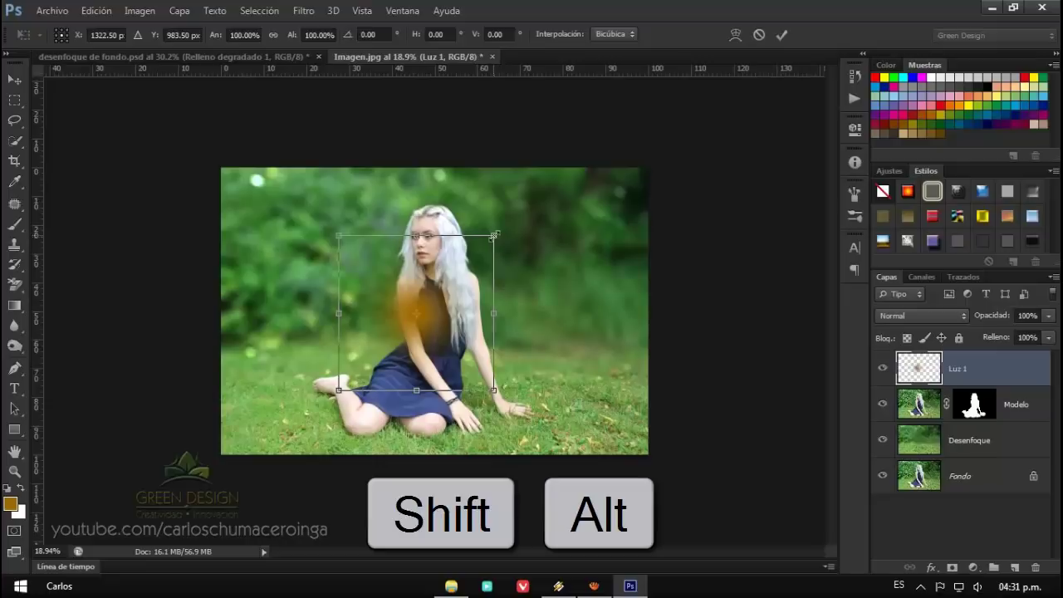
left_click_drag(494, 236, 760, 130)
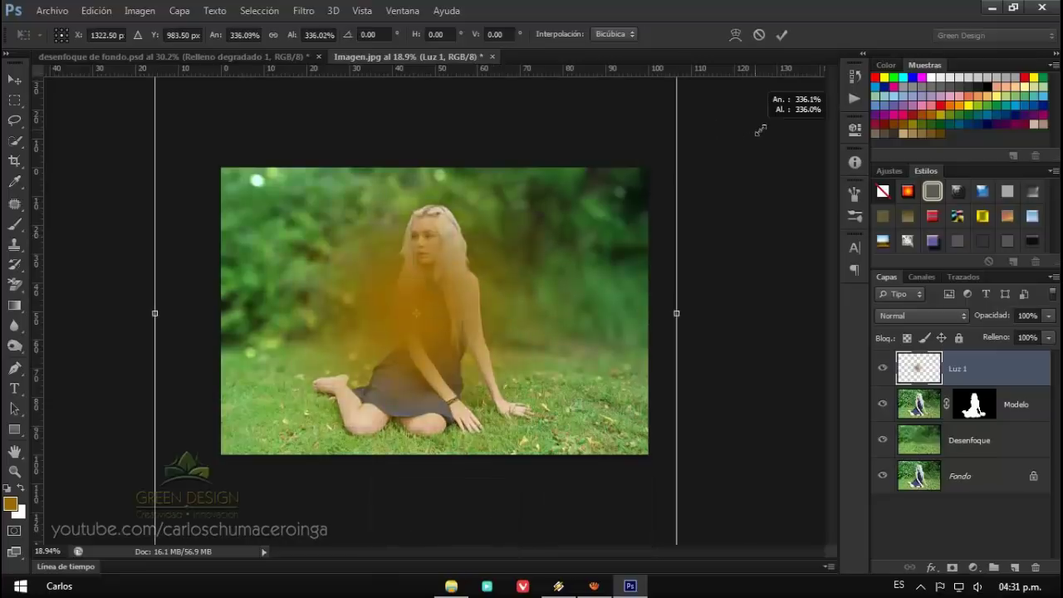
mouse_move(549, 299)
left_mouse_down()
mouse_move(419, 212)
mouse_move(392, 209)
left_mouse_up()
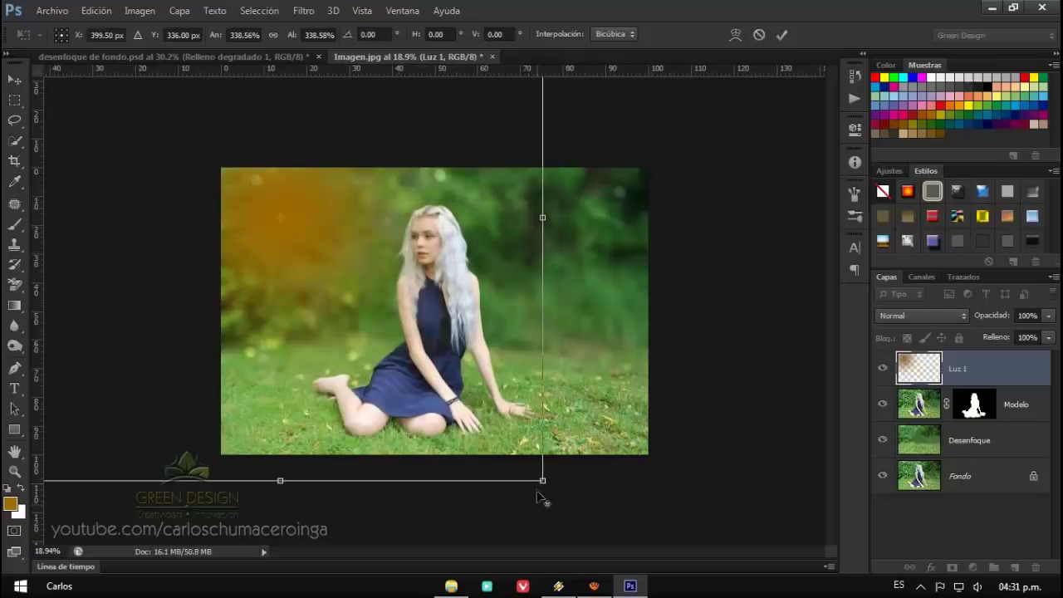
left_click_drag(542, 481, 616, 544)
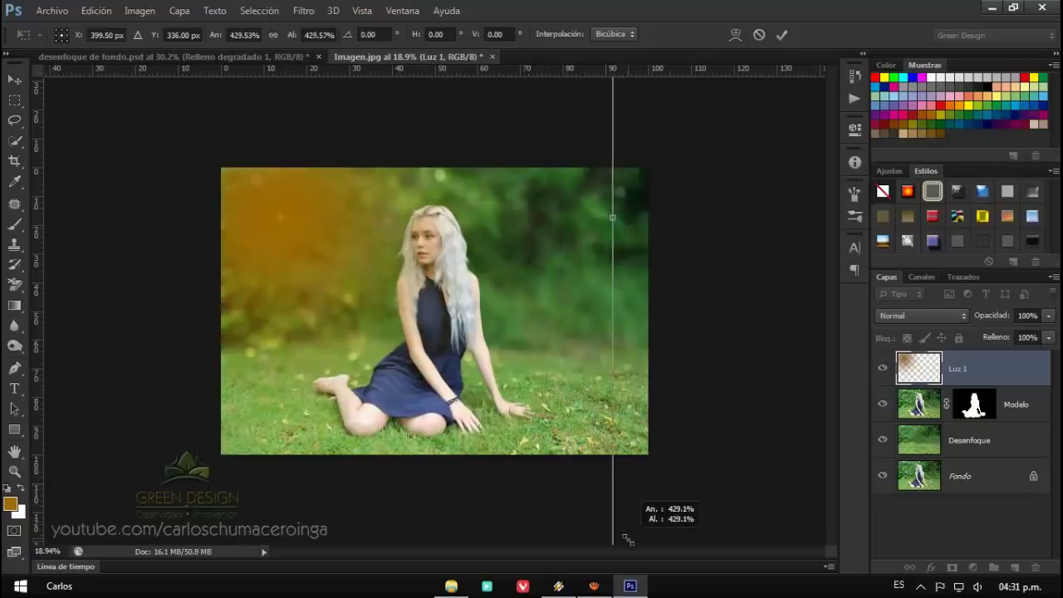
left_click_drag(477, 335, 466, 324)
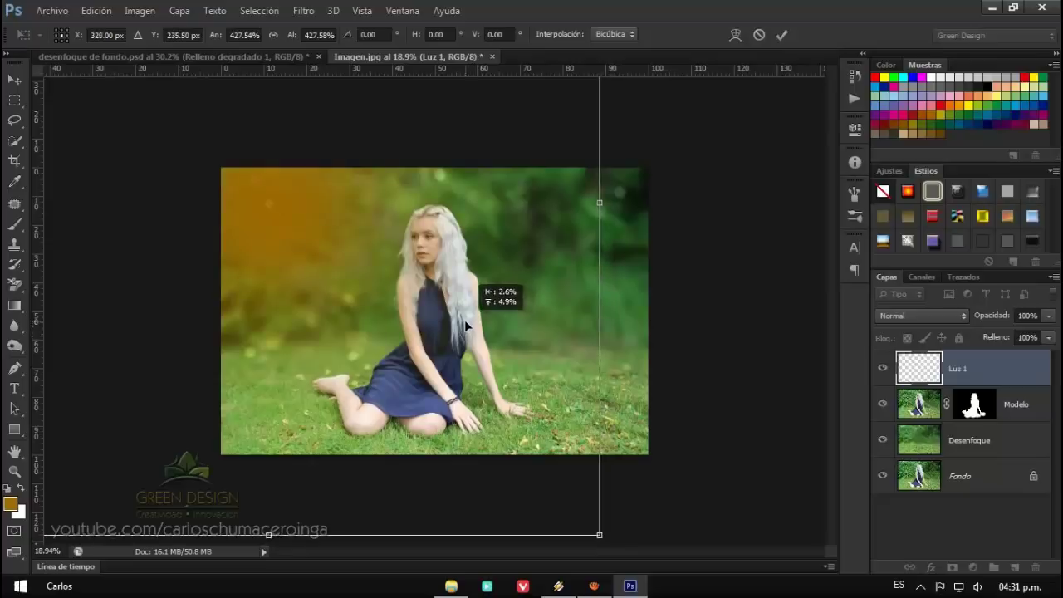
key("b")
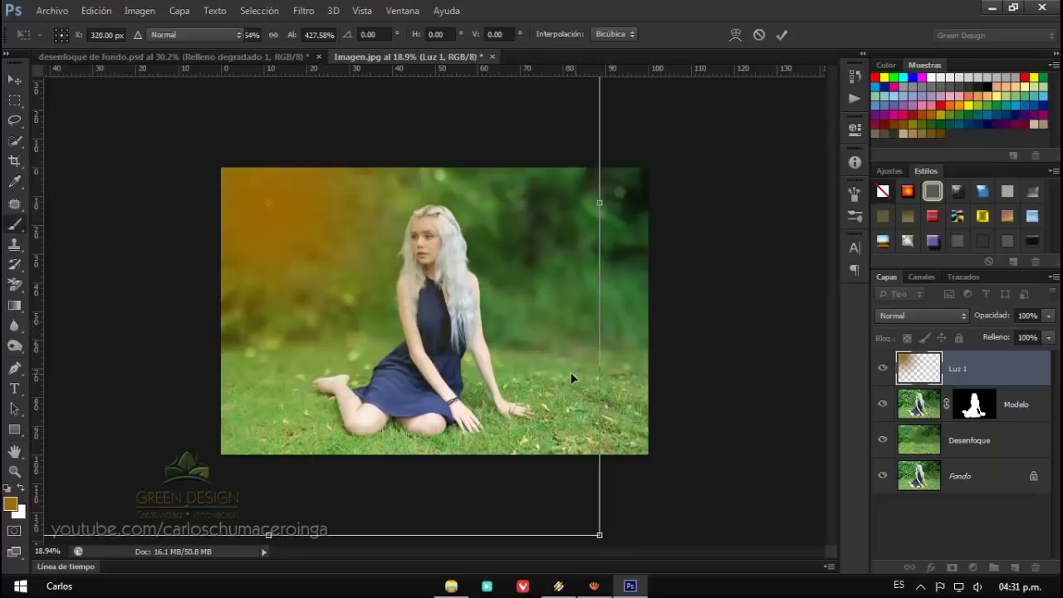
key("Return")
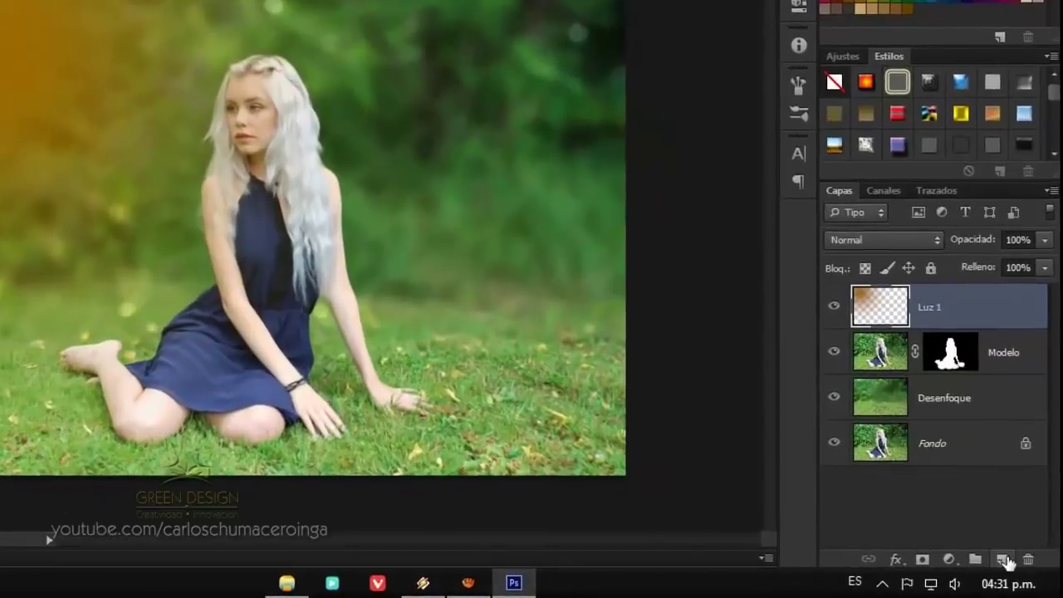
Step: Add a new layer Luz 2 and paint a soft tan #dac7a2 dab on the chest
left_click(1003, 560)
type("Luz 2")
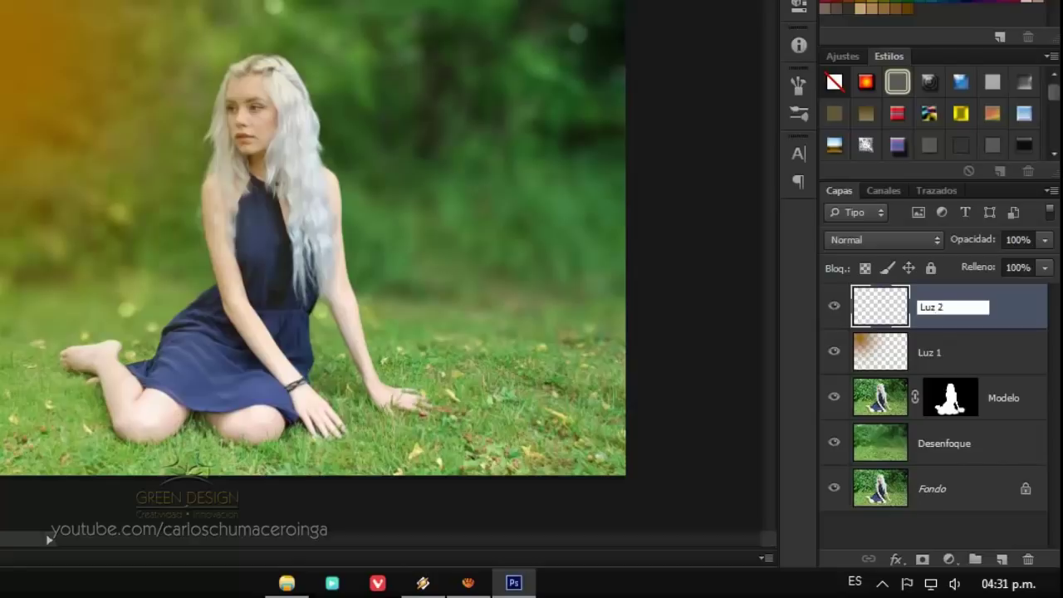
key("Return")
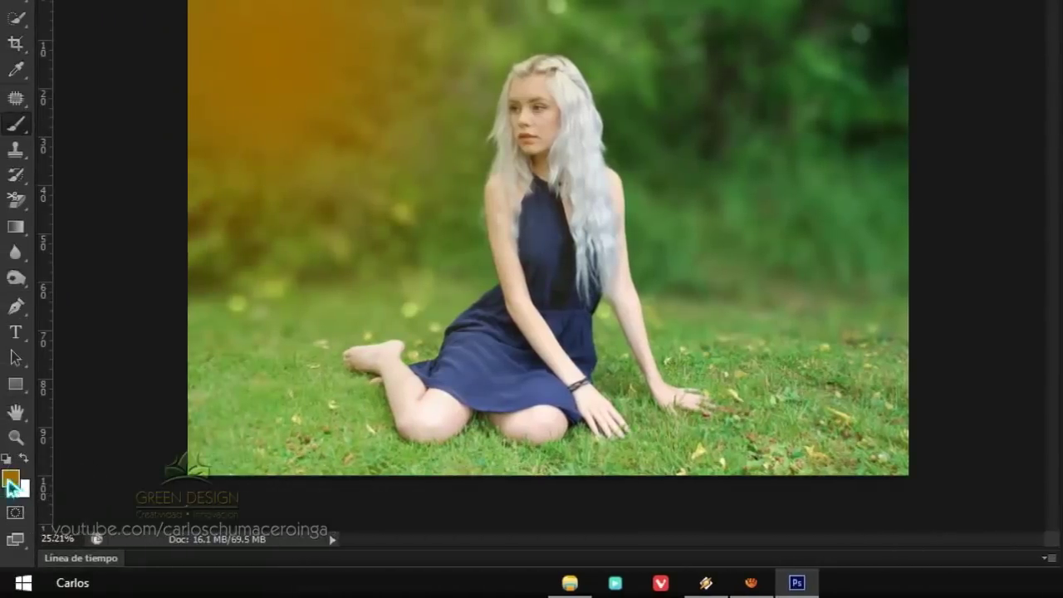
left_click(10, 480)
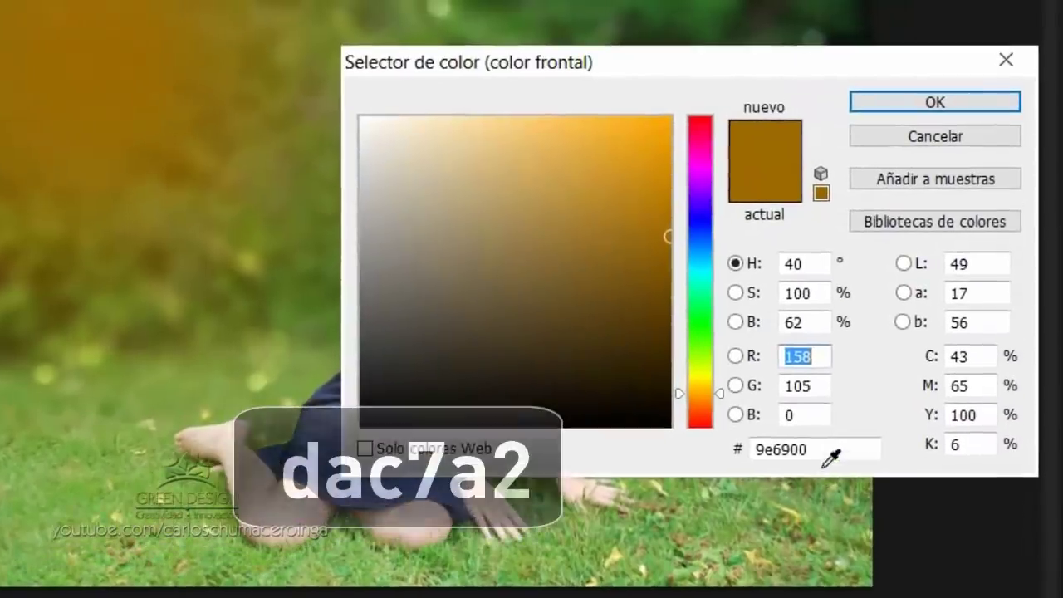
double_click(851, 411)
type("dac7")
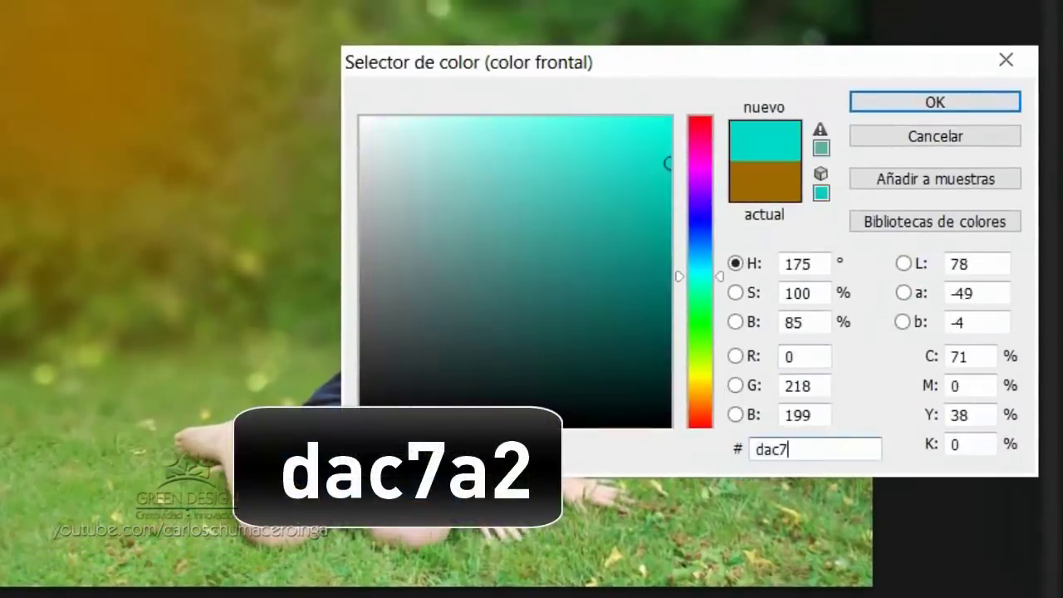
type("a2")
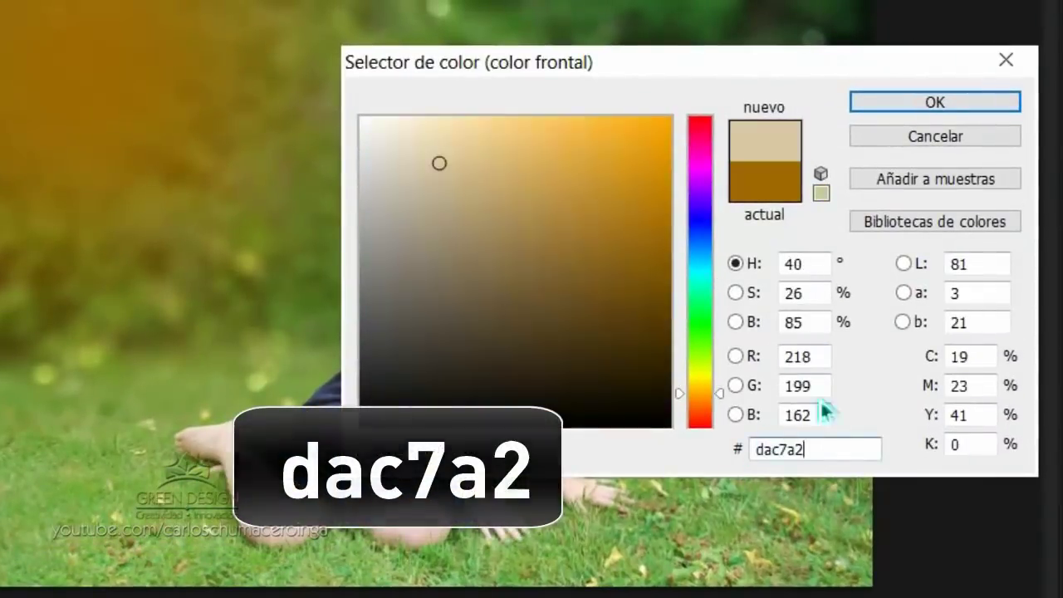
key("Return")
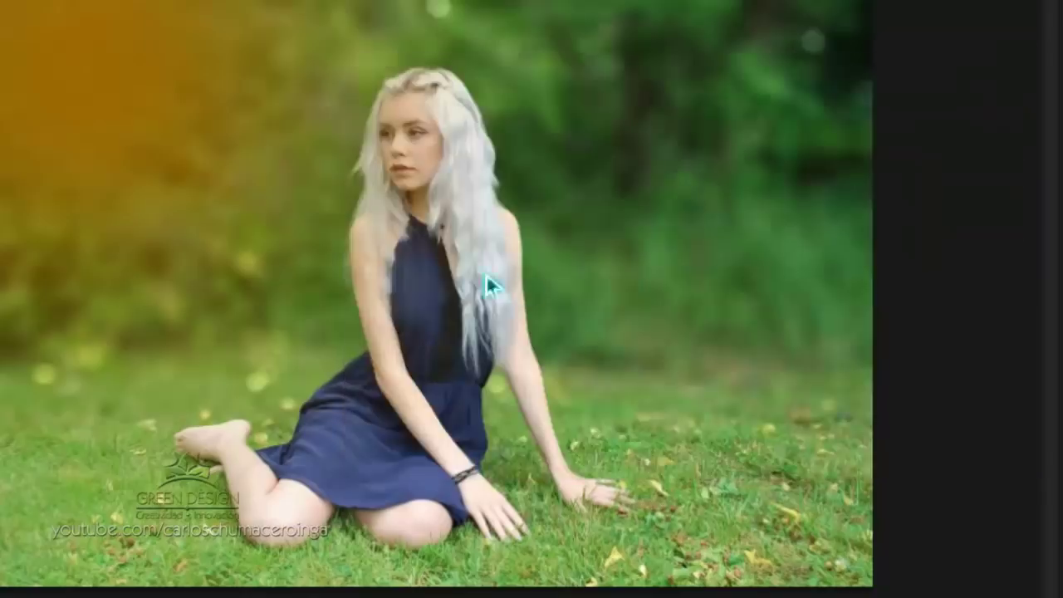
left_click(428, 324)
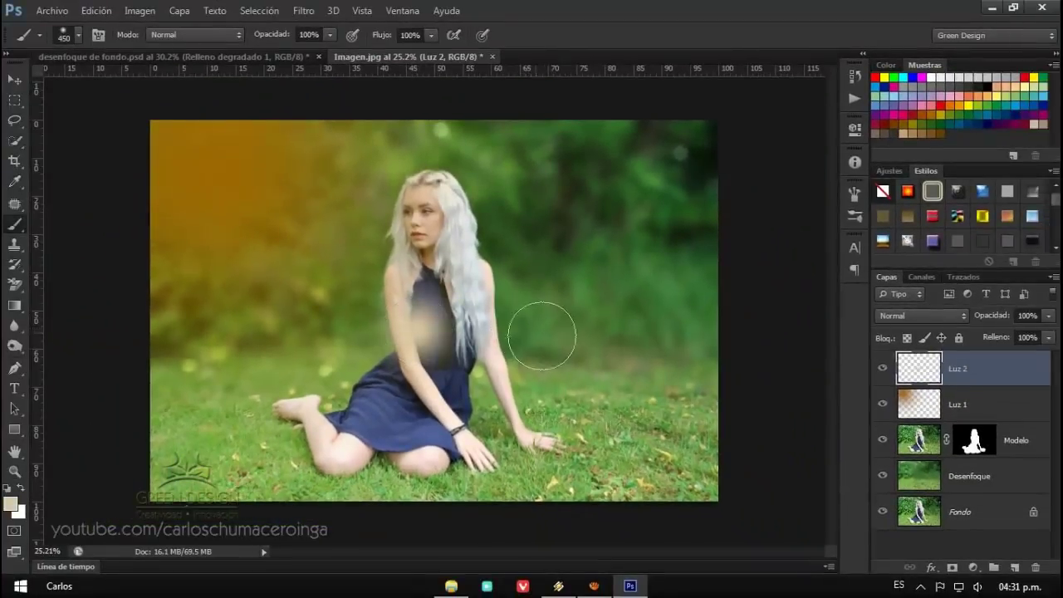
Step: Enlarge the tan glow to about 326% and move it to the top-left corner
key("ctrl+t")
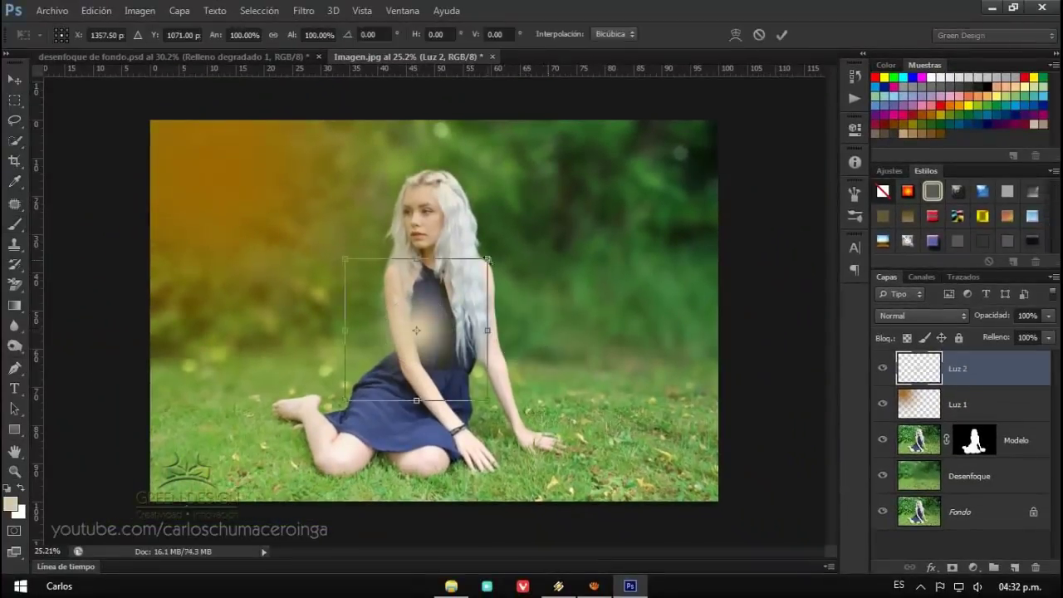
left_click_drag(488, 258, 613, 135)
left_click_drag(492, 350, 279, 171)
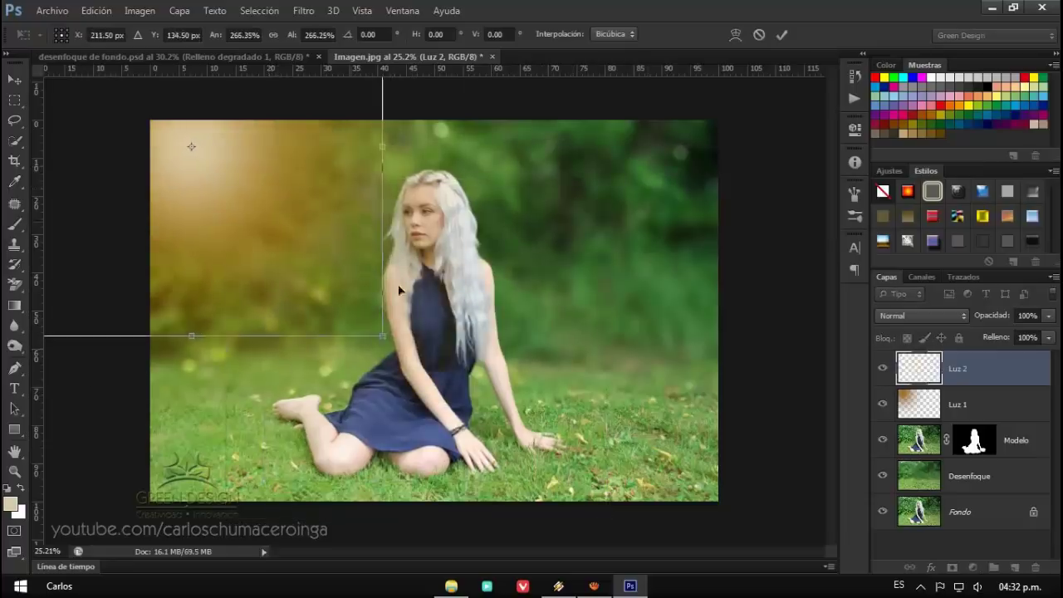
left_click_drag(392, 338, 422, 373)
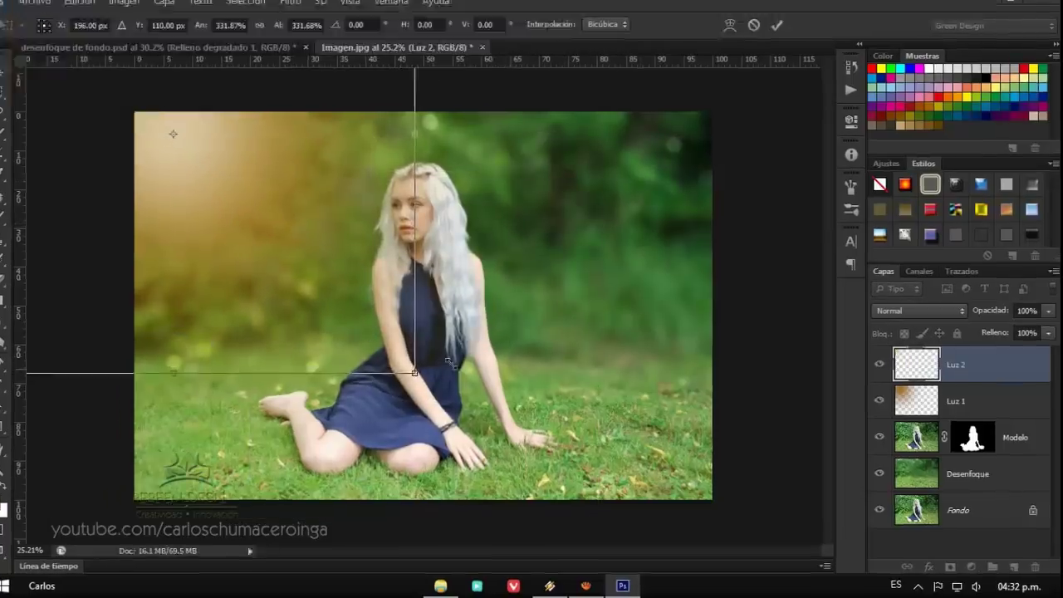
key("Return")
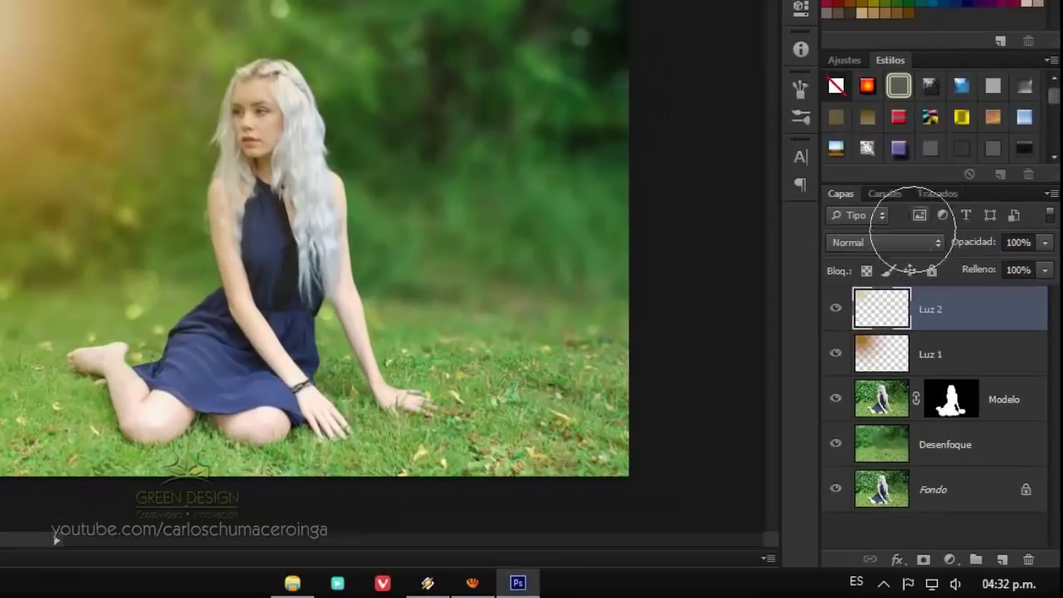
Step: Set both Luz 2 and Luz 1 to the Trama blend mode
left_click(914, 242)
left_click(853, 16)
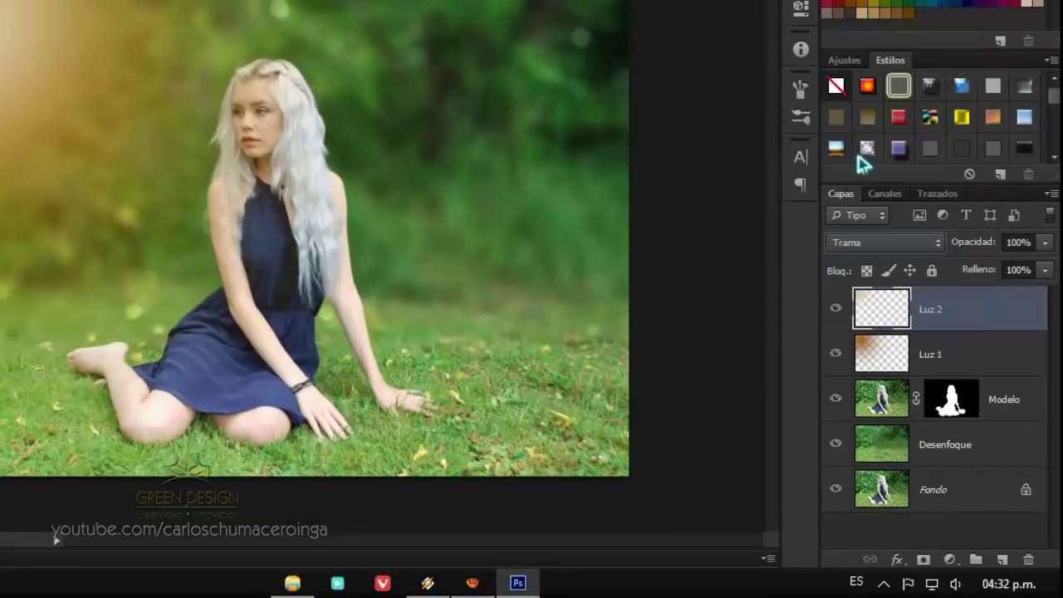
left_click(990, 361)
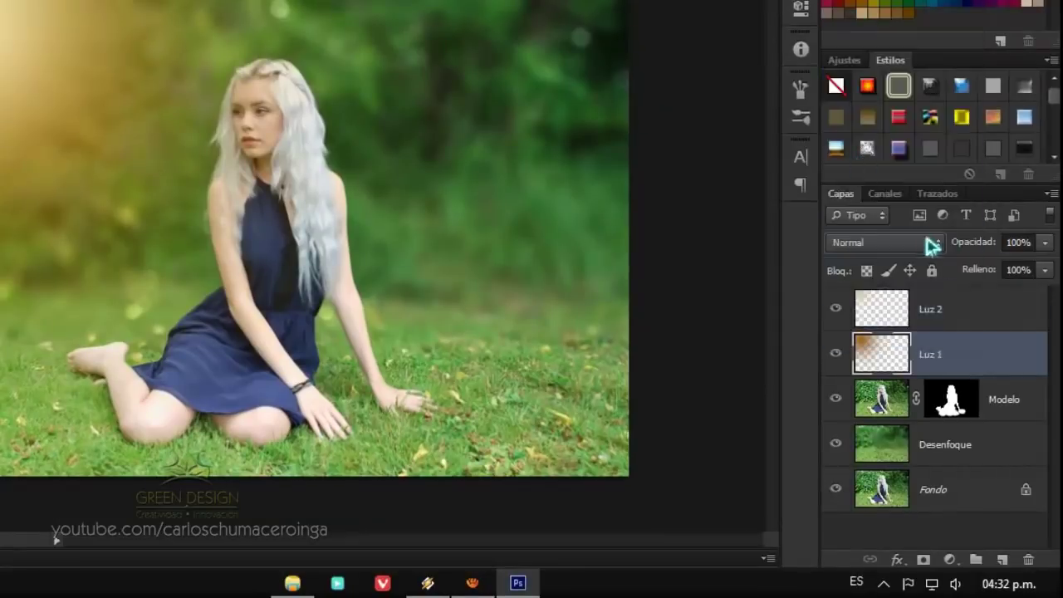
left_click(932, 243)
left_click(884, 10)
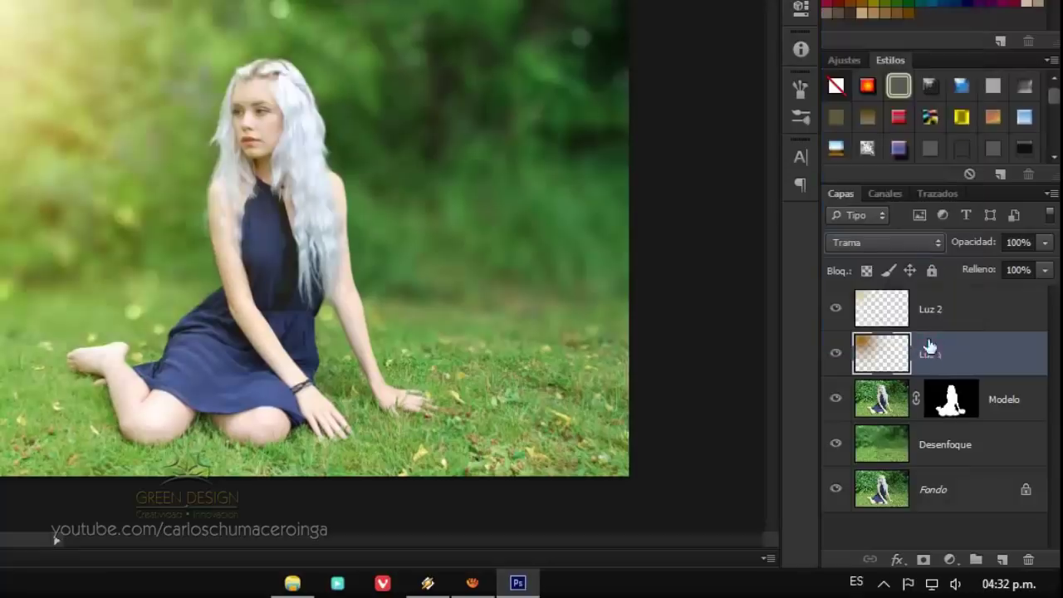
Step: Select both light layers together and stretch them to about 104% width
key("shift")
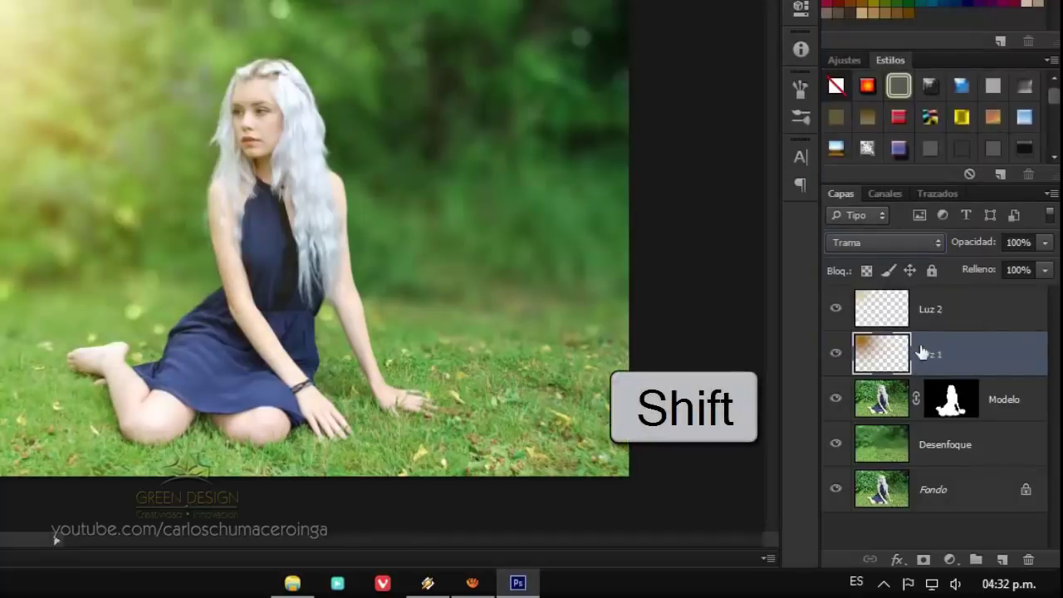
left_click(990, 330, "shift")
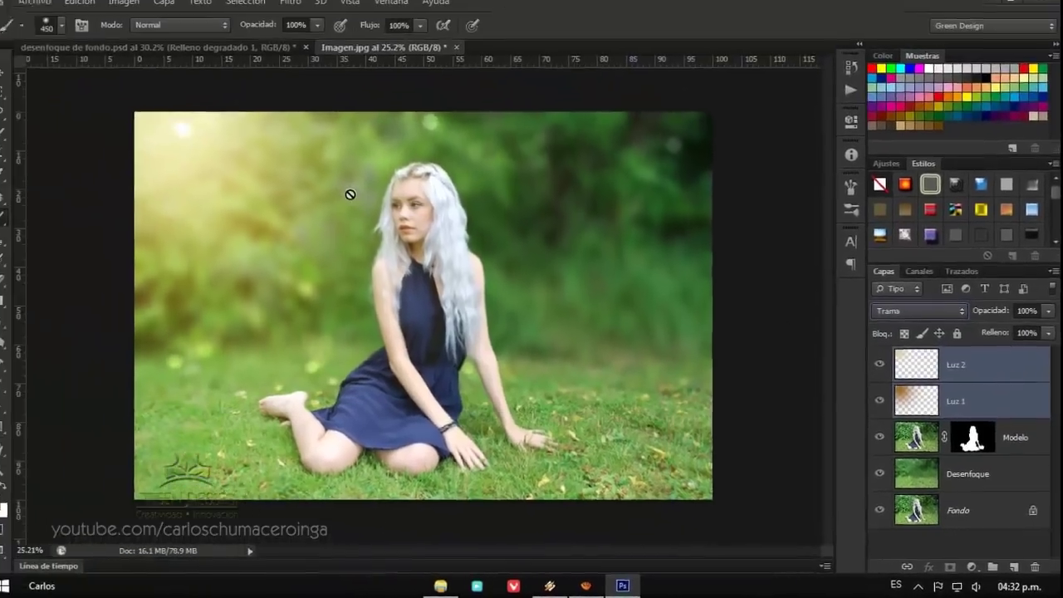
key("ctrl+t")
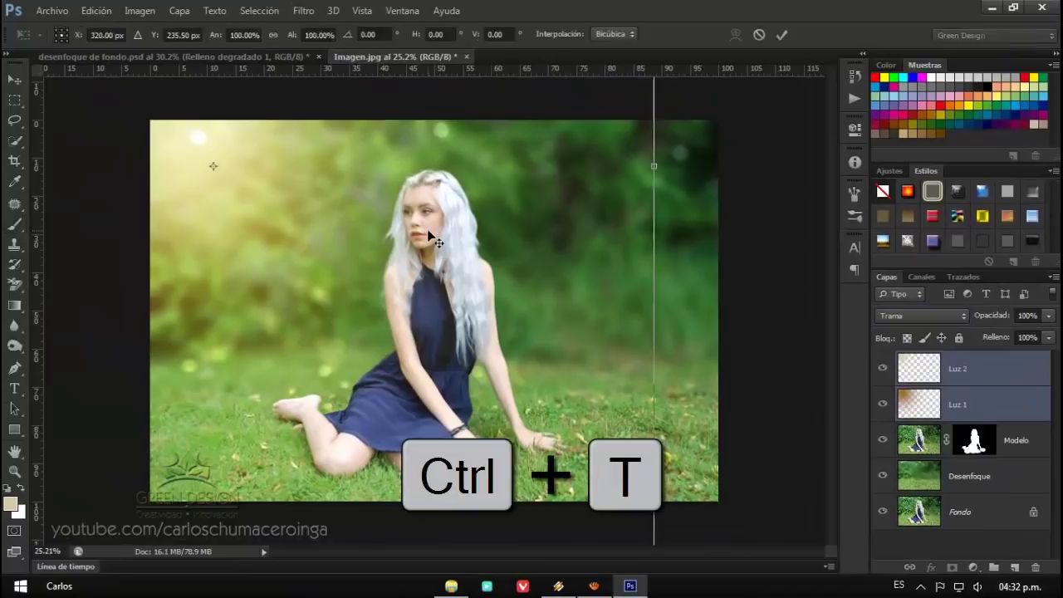
left_click_drag(657, 167, 688, 170)
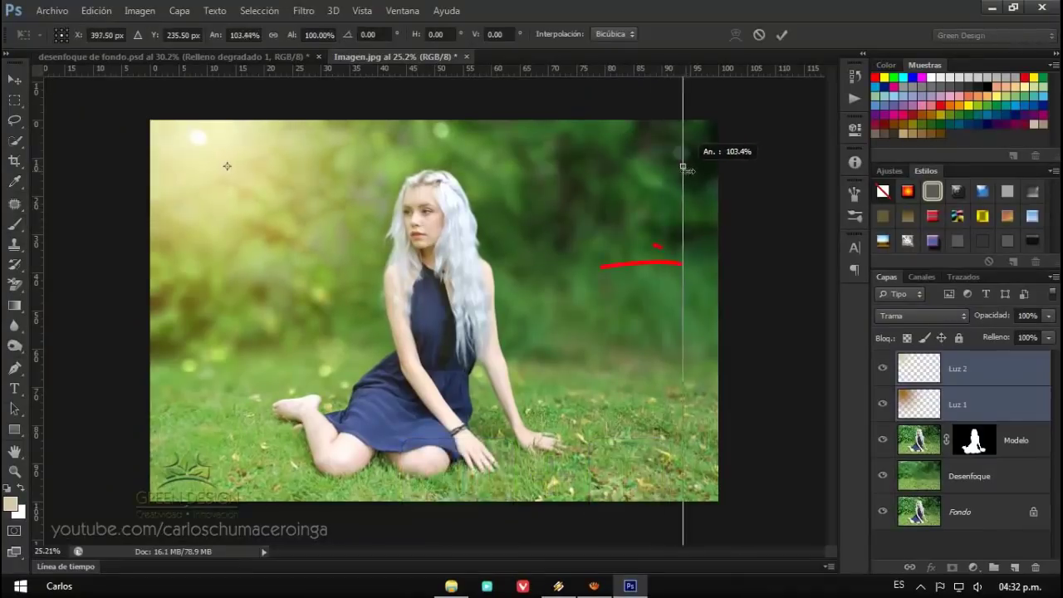
key("Return")
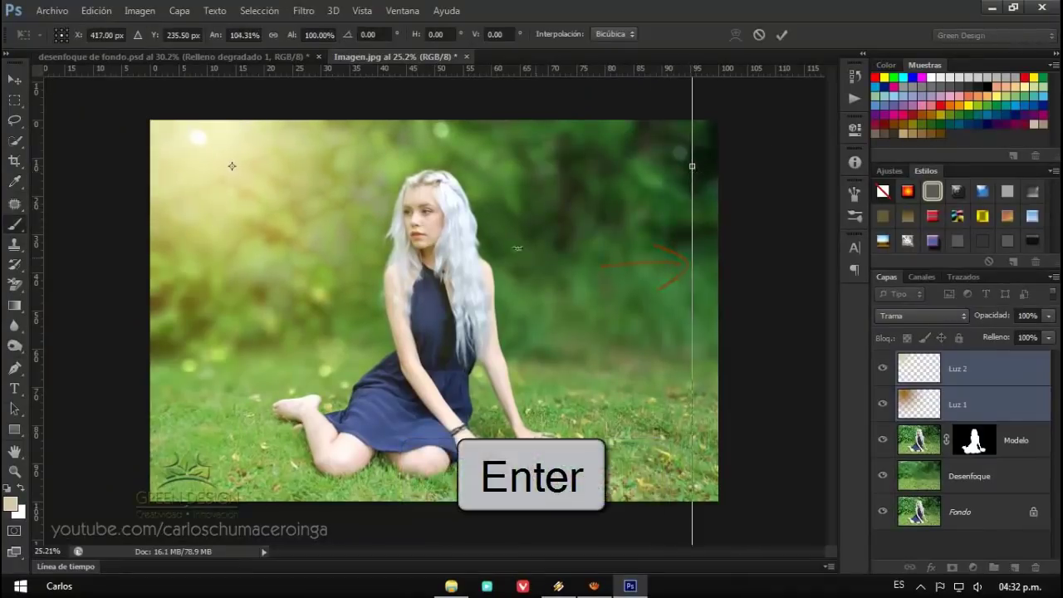
key("b")
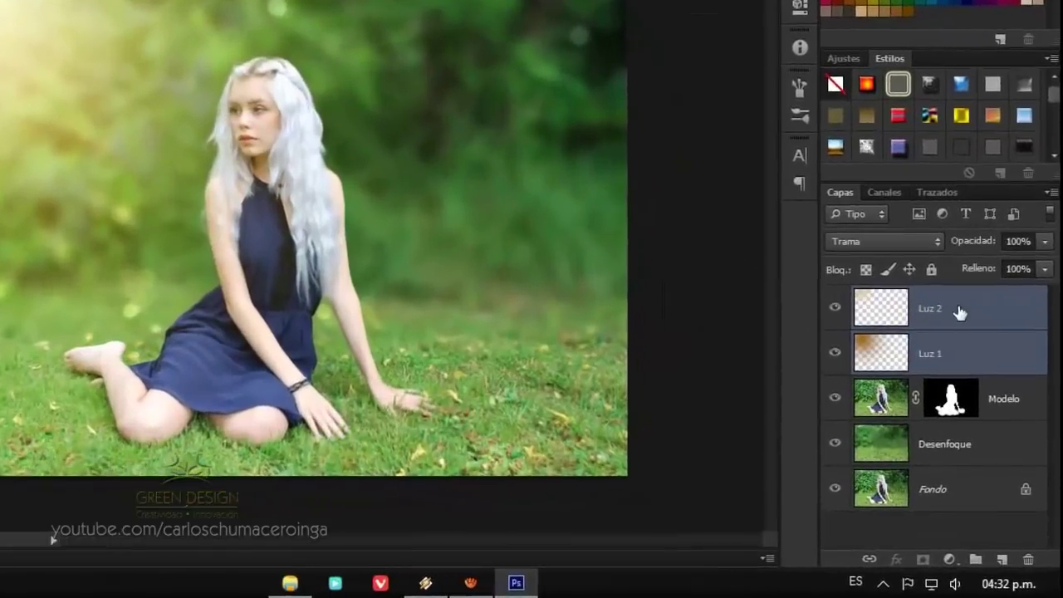
Step: Add a Color Lookup layer using Candlelight.CUBE and lower its fill to 40%
left_click(960, 313)
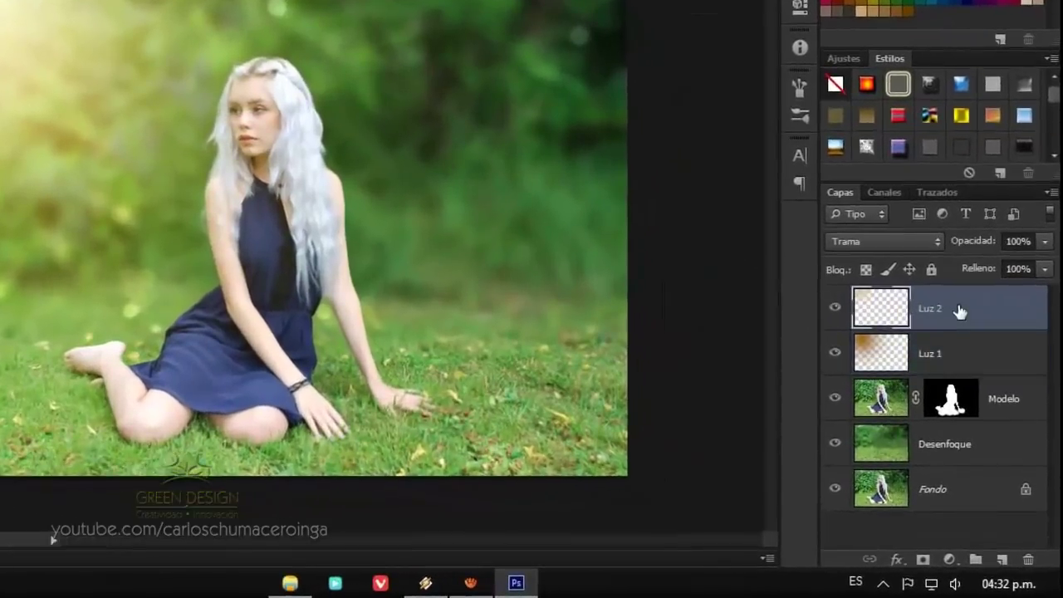
left_click(950, 559)
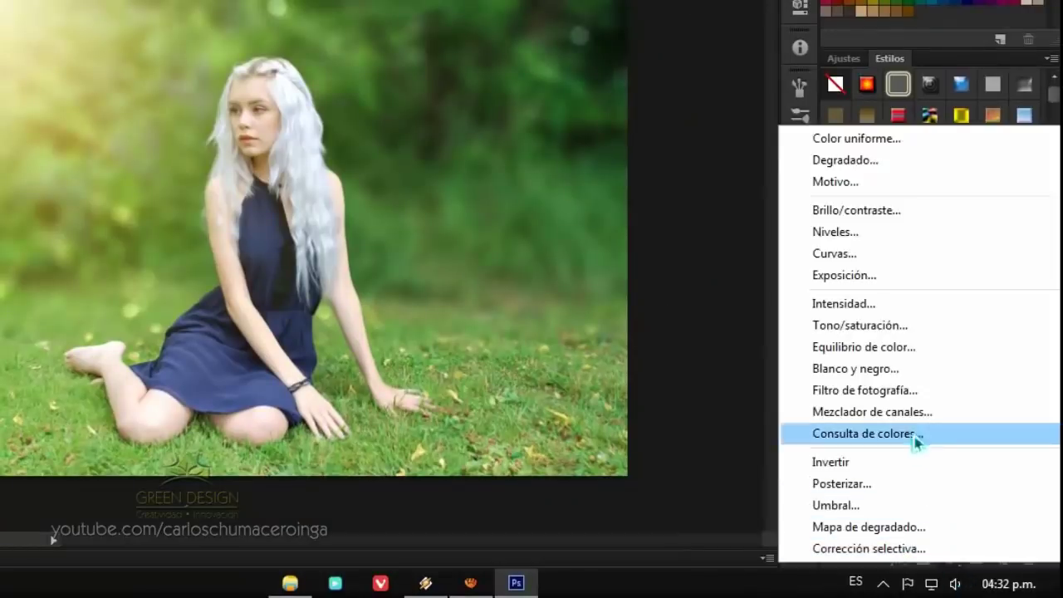
left_click(952, 435)
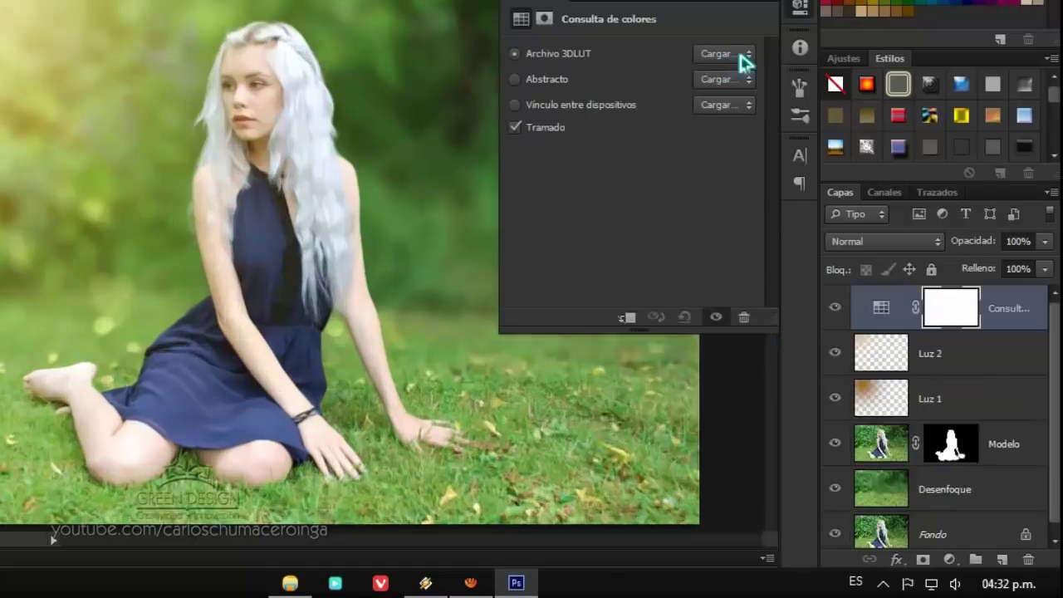
left_click(744, 54)
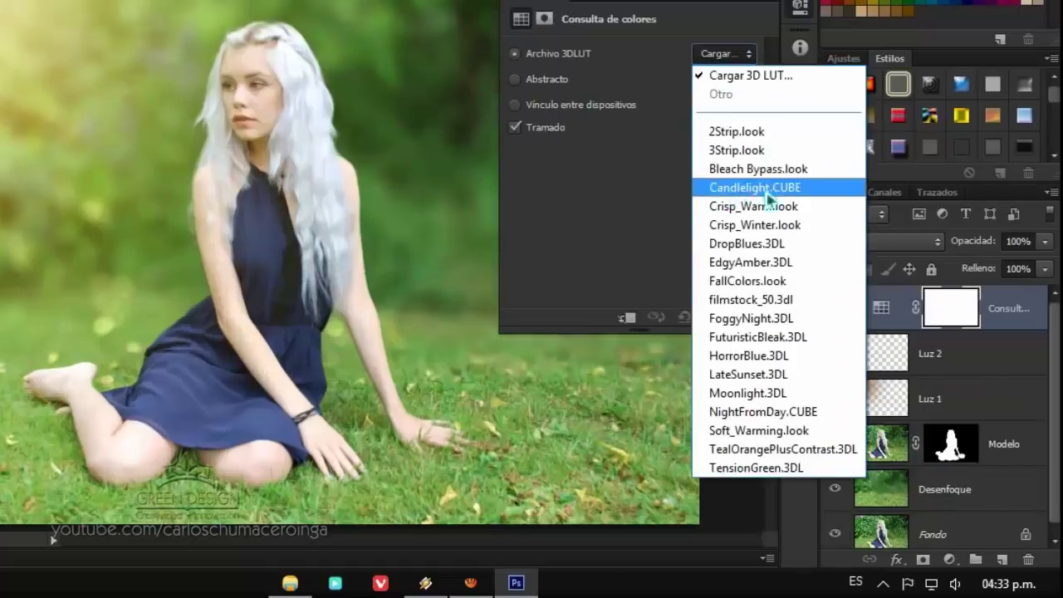
left_click(796, 190)
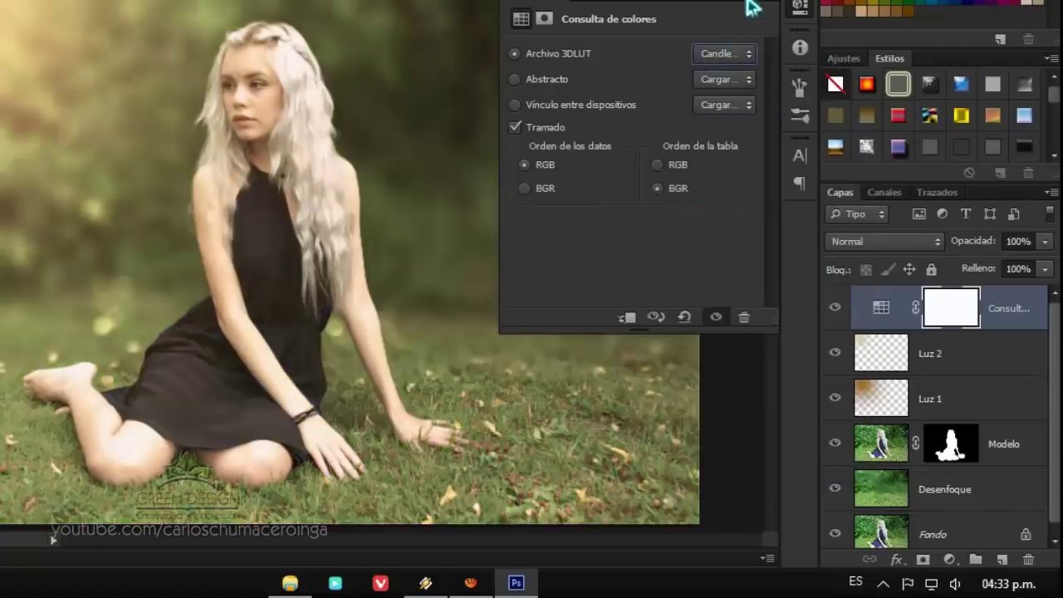
left_click(751, 7)
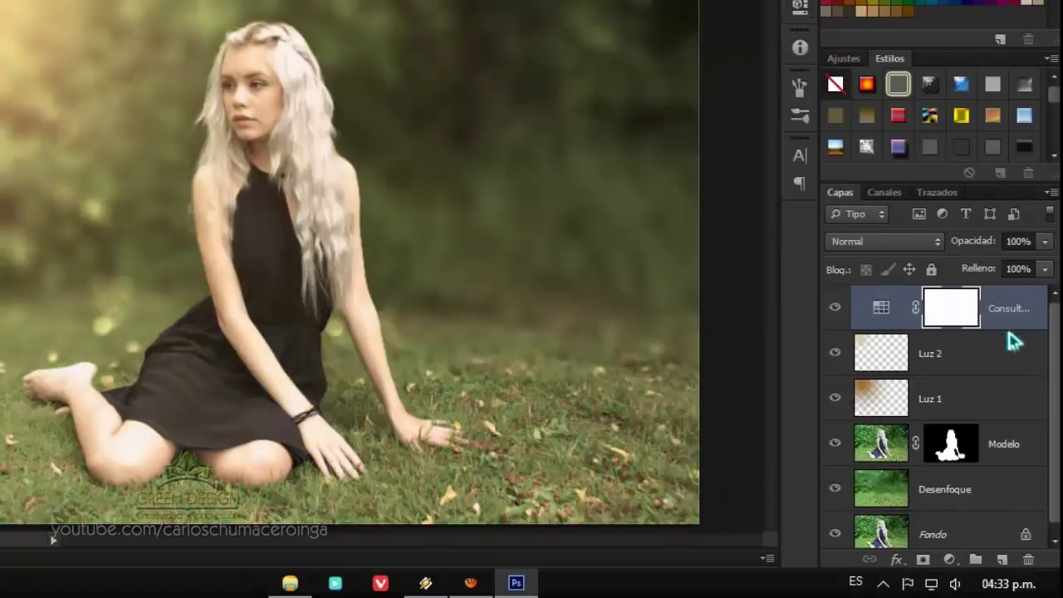
left_click(1024, 268)
type("40")
key("Return")
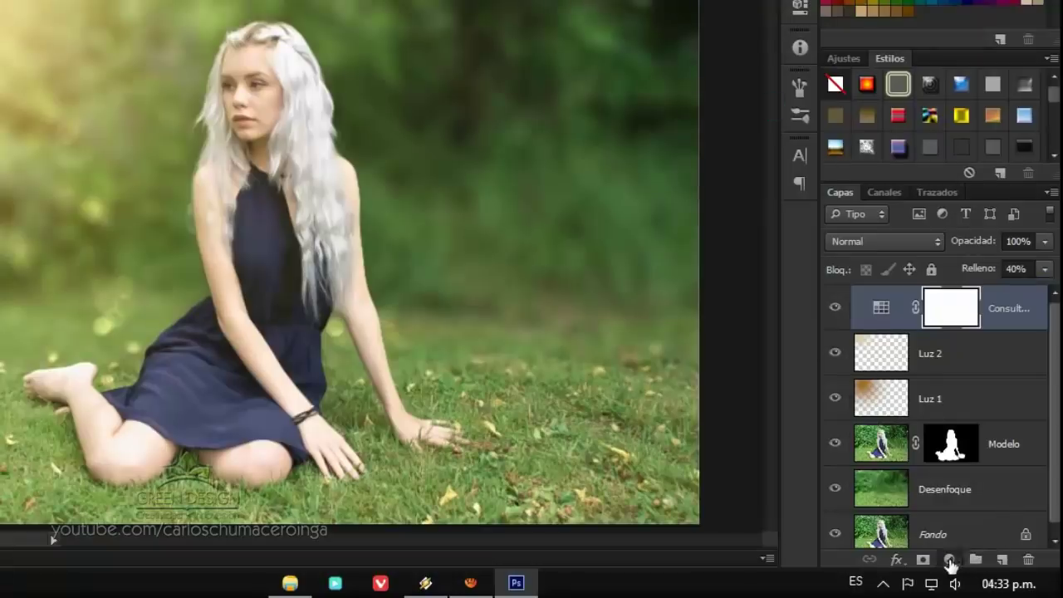
Step: Add a Curves layer and, in the blue channel, lift the shadows and lower the midtones
left_click(950, 562)
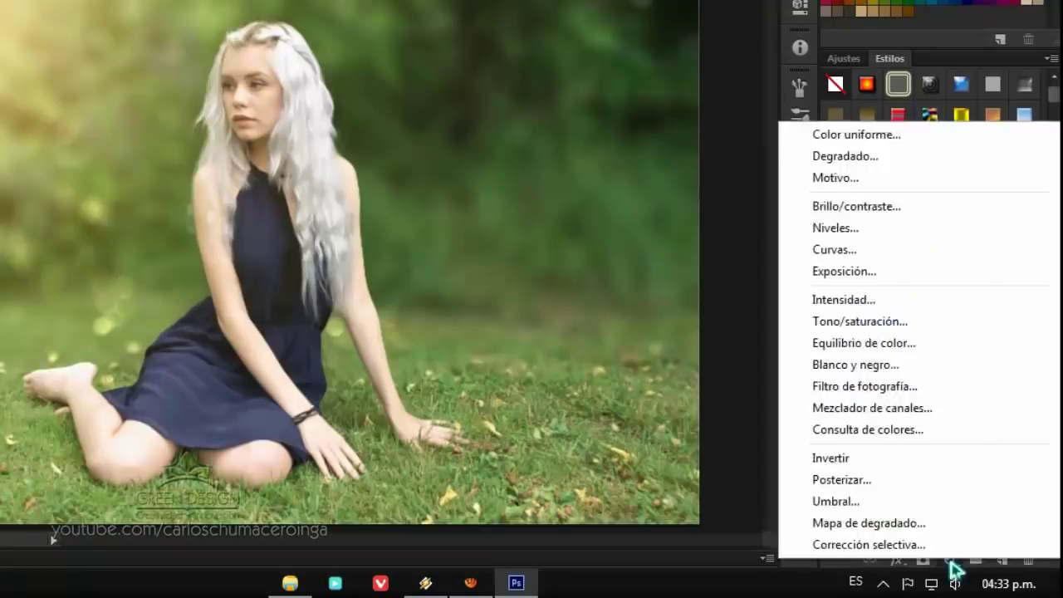
left_click(885, 249)
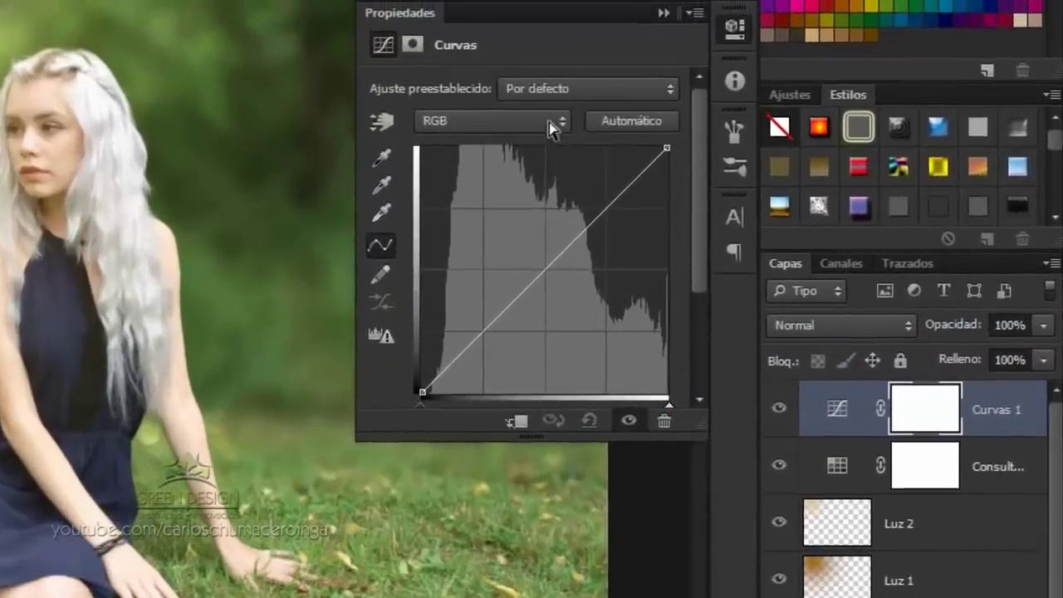
left_click(653, 80)
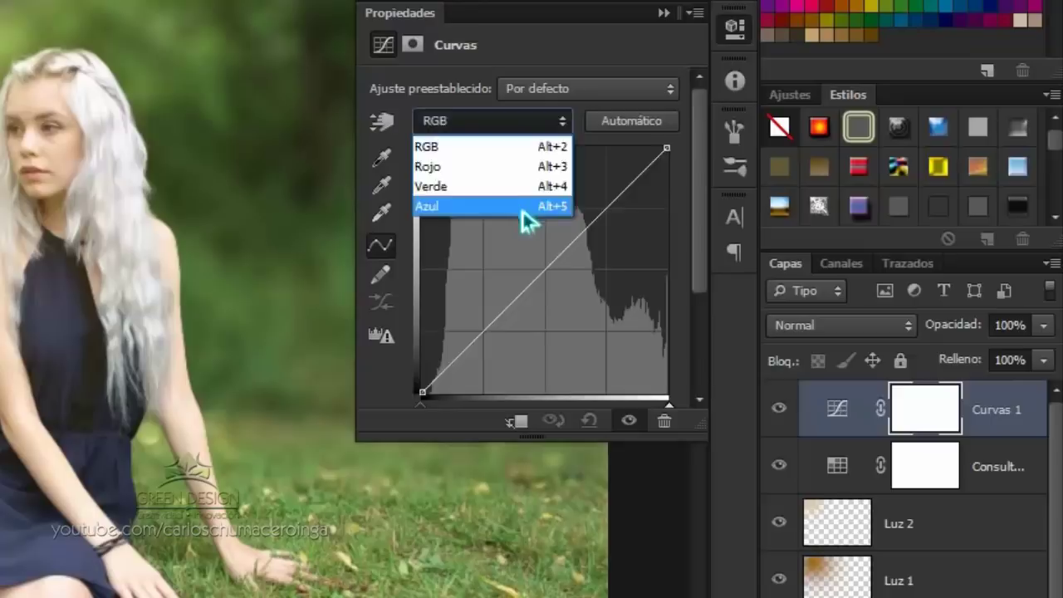
left_click(526, 221)
left_click_drag(424, 396, 402, 348)
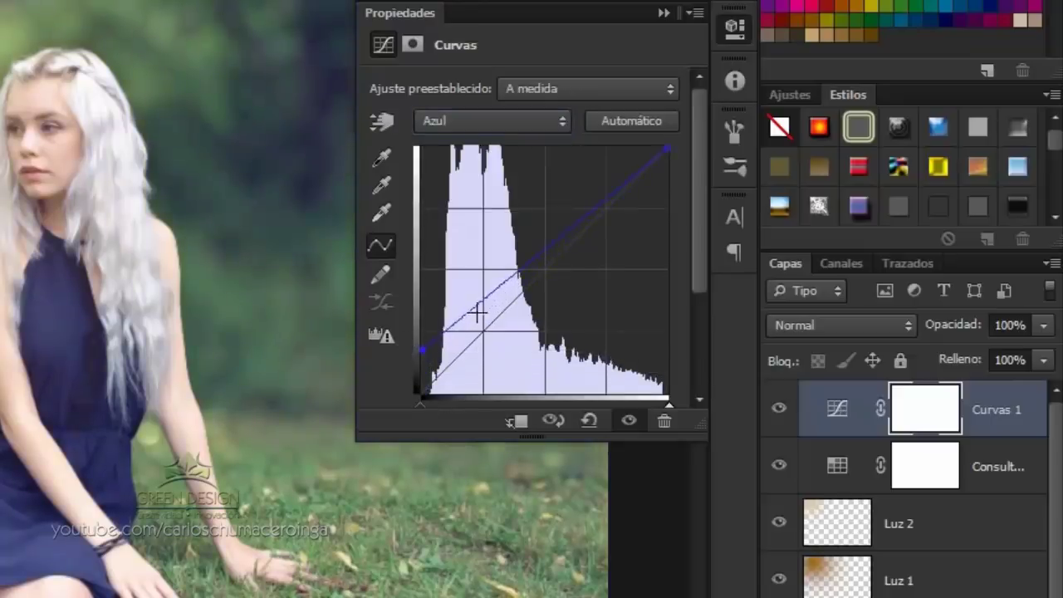
left_click_drag(550, 242, 562, 260)
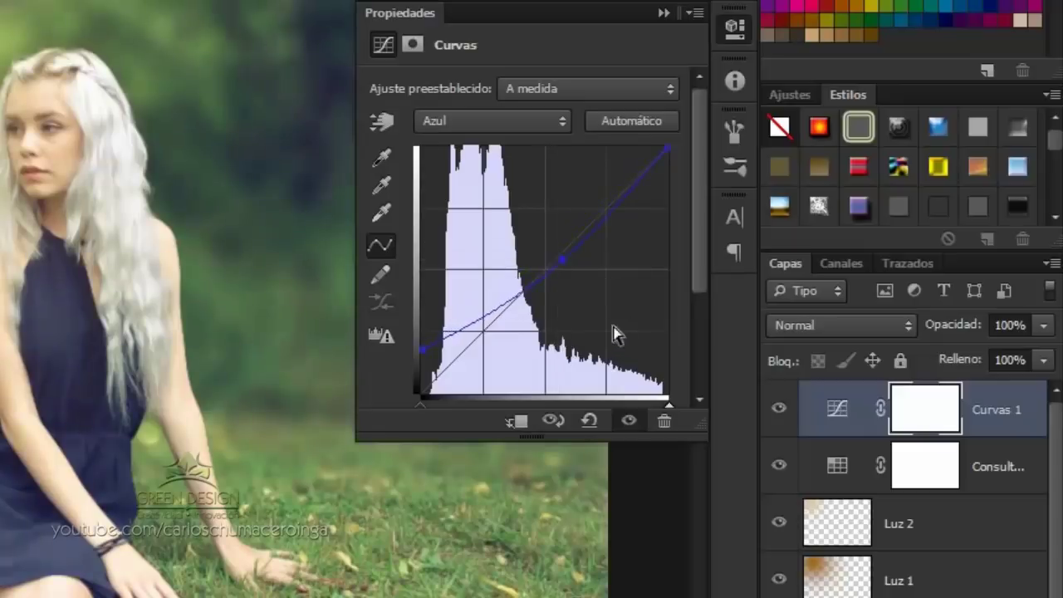
Step: In the green channel, raise the black point, bow midtones down and pull highlights inward
left_click(499, 120)
left_click(481, 184)
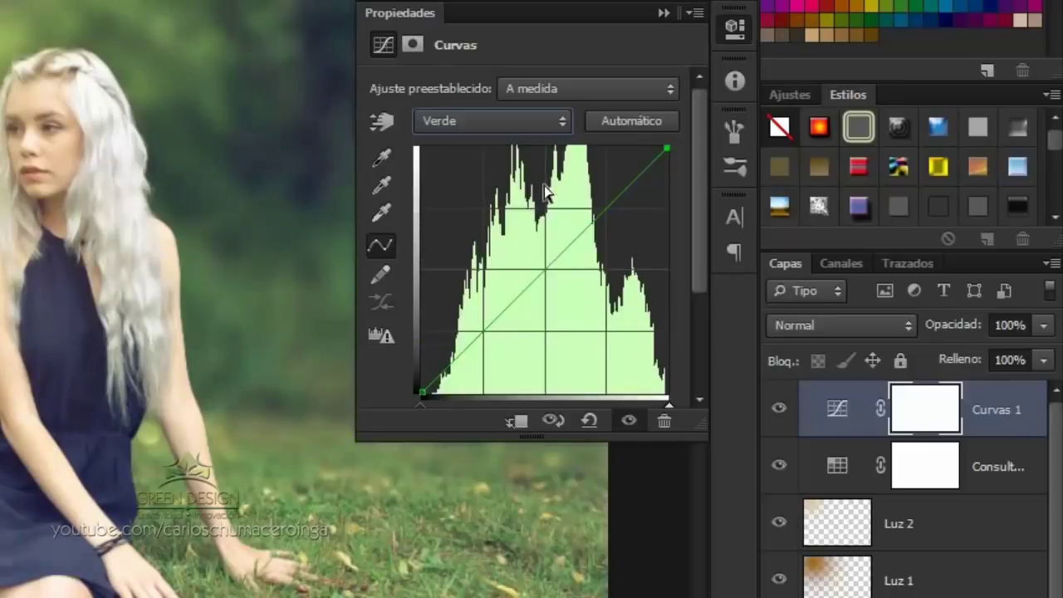
left_click_drag(422, 391, 422, 367)
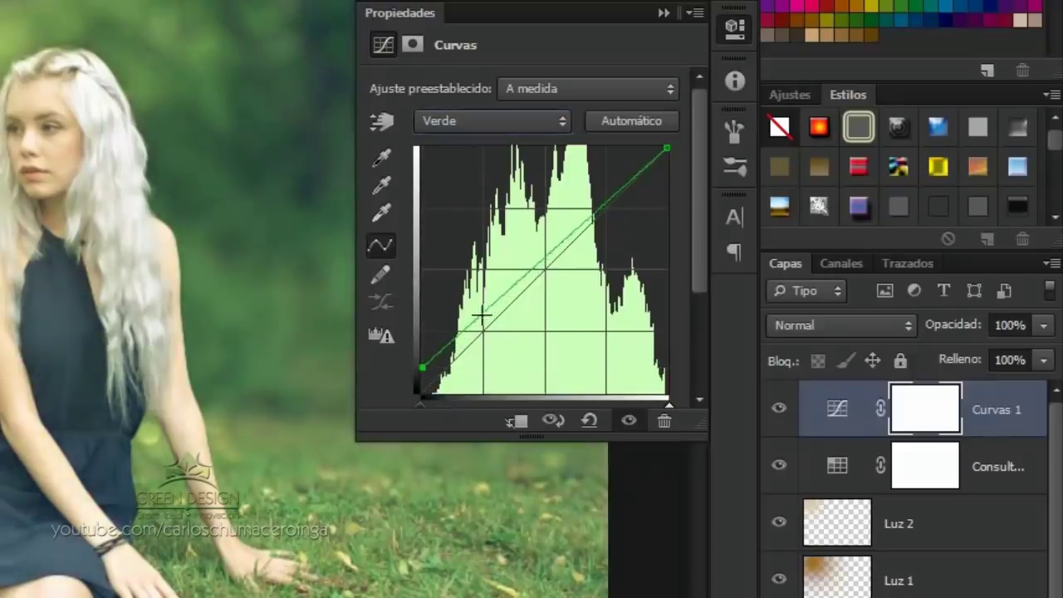
left_click_drag(548, 263, 564, 274)
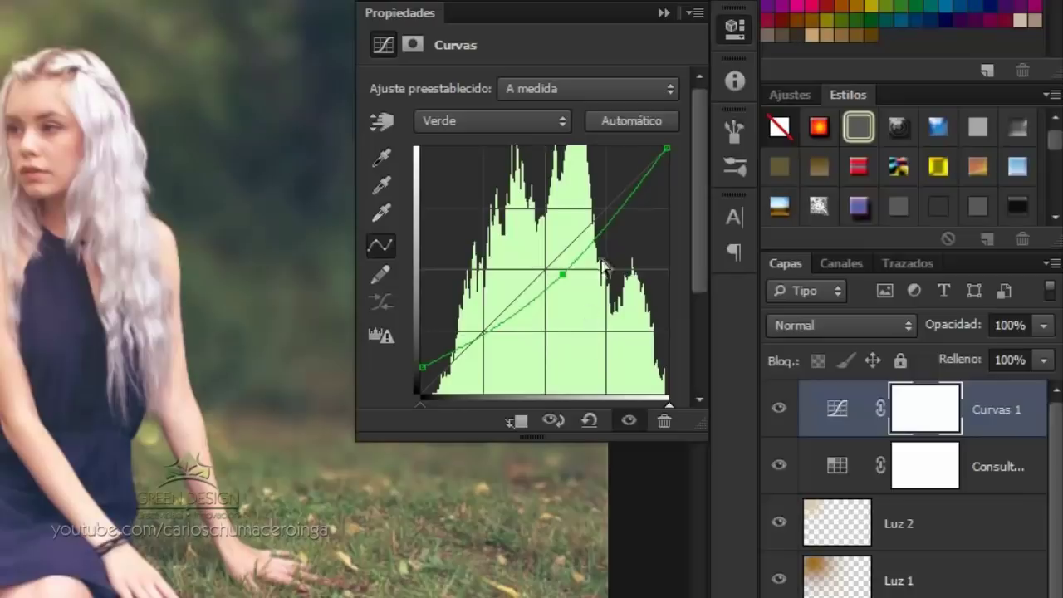
left_click_drag(666, 150, 660, 149)
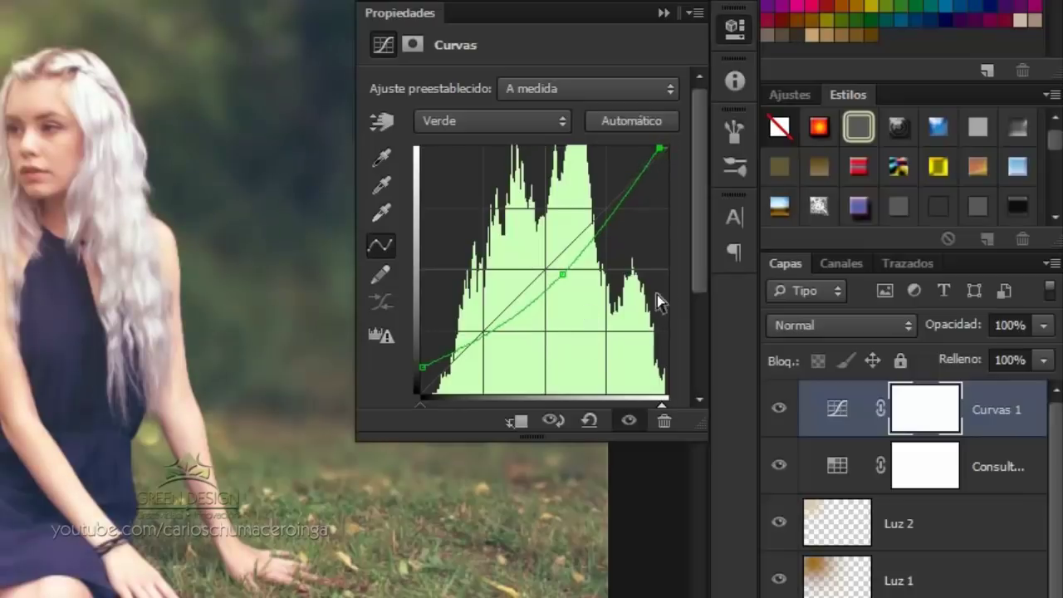
left_click(663, 13)
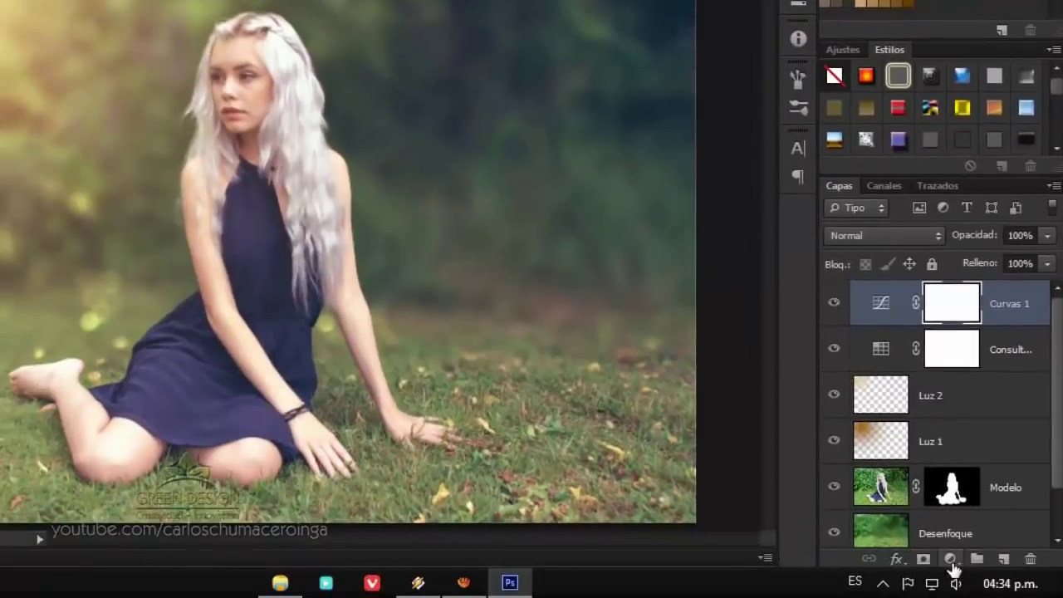
Step: Add a Selective Color layer with Cyan at -12% in the Negros (blacks) range
left_click(950, 559)
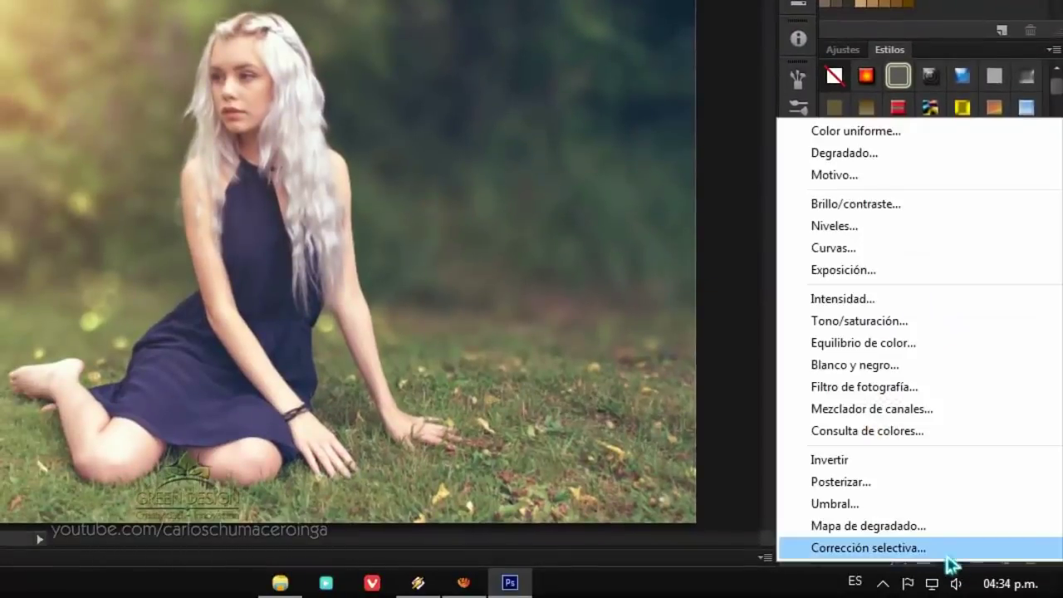
left_click(951, 548)
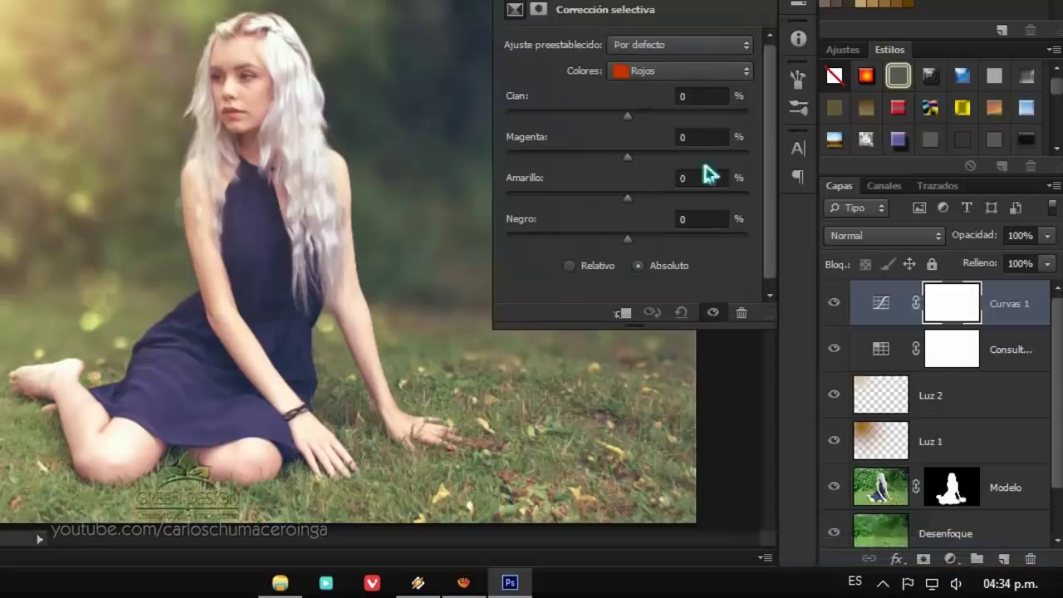
left_click(656, 75)
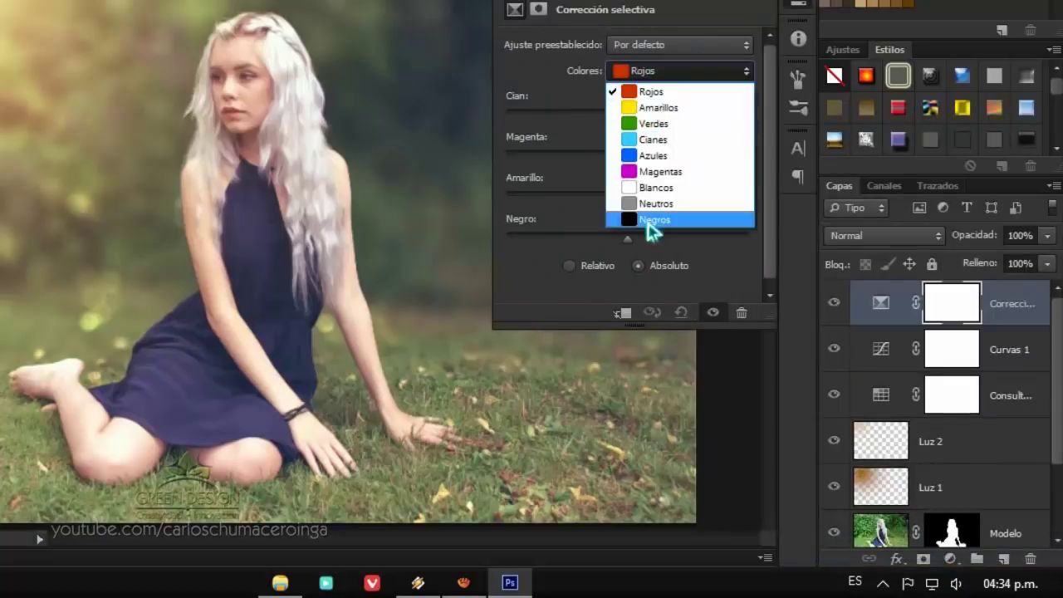
left_click(648, 225)
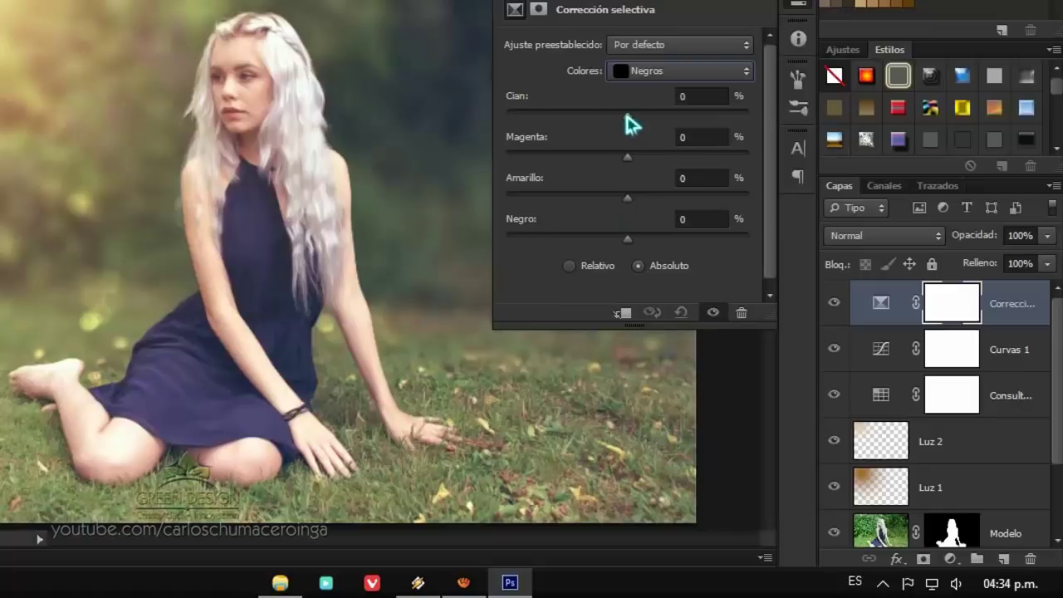
left_click(694, 97)
type("-12")
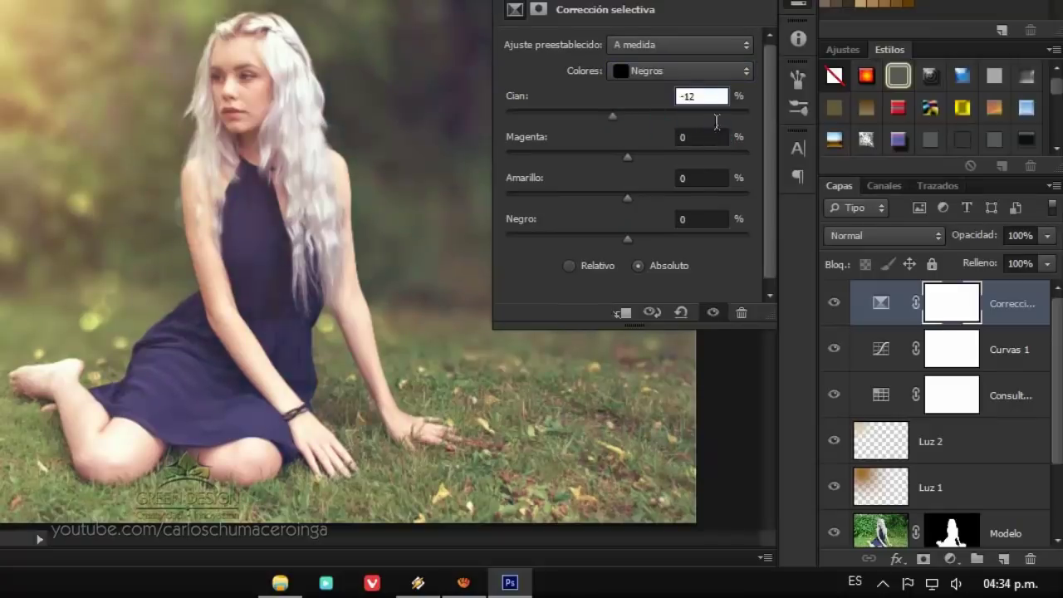
key("Return")
left_click(724, 166)
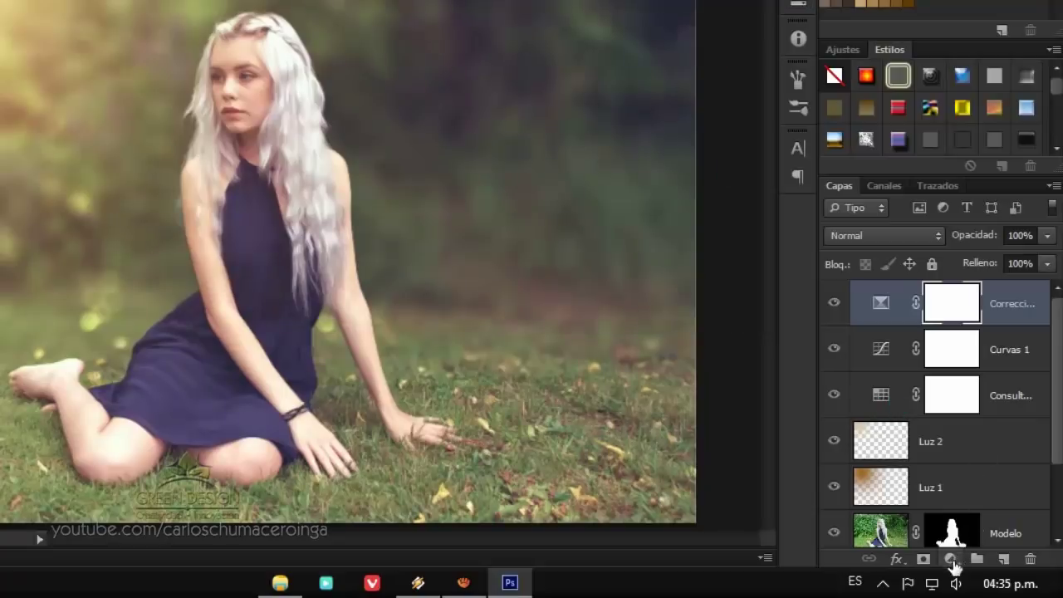
Step: Add a Gradient Fill layer from the black-to-white preset with left stop dark brown 4f2202
left_click(952, 561)
left_click(954, 157)
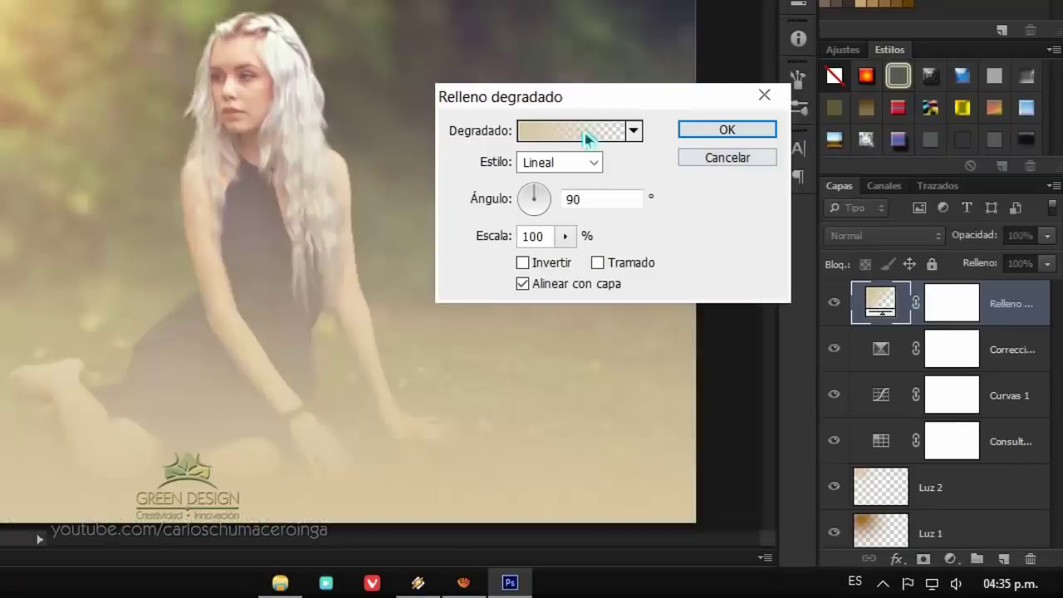
left_click(579, 137)
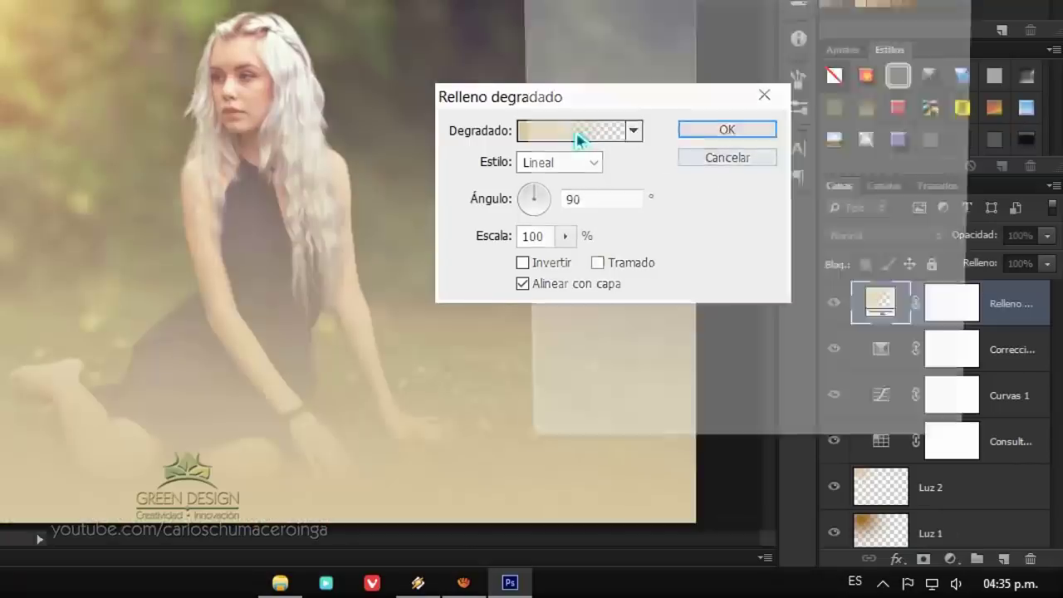
left_click(619, 50)
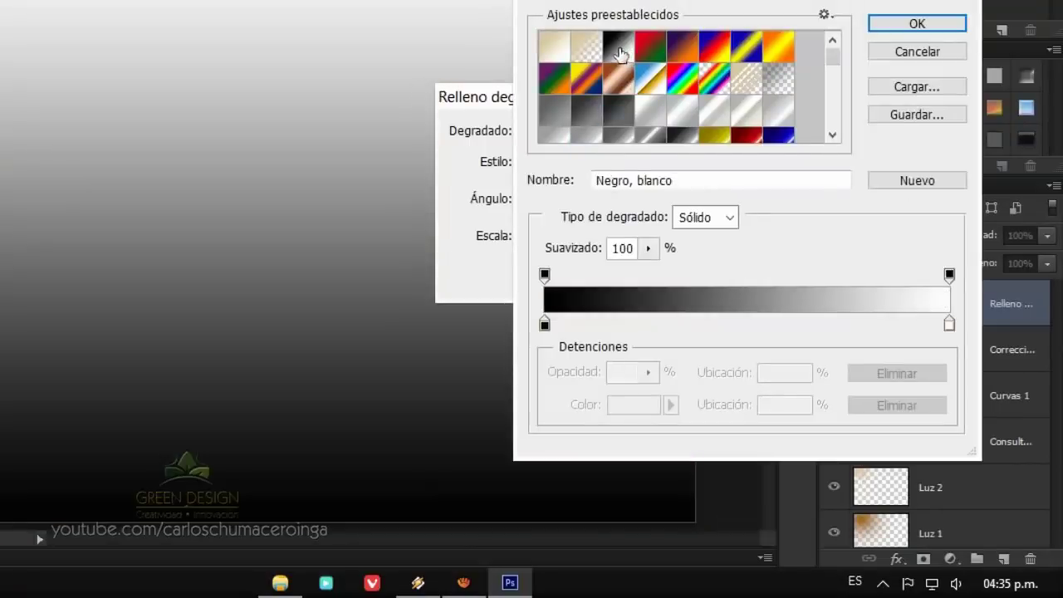
left_click(545, 324)
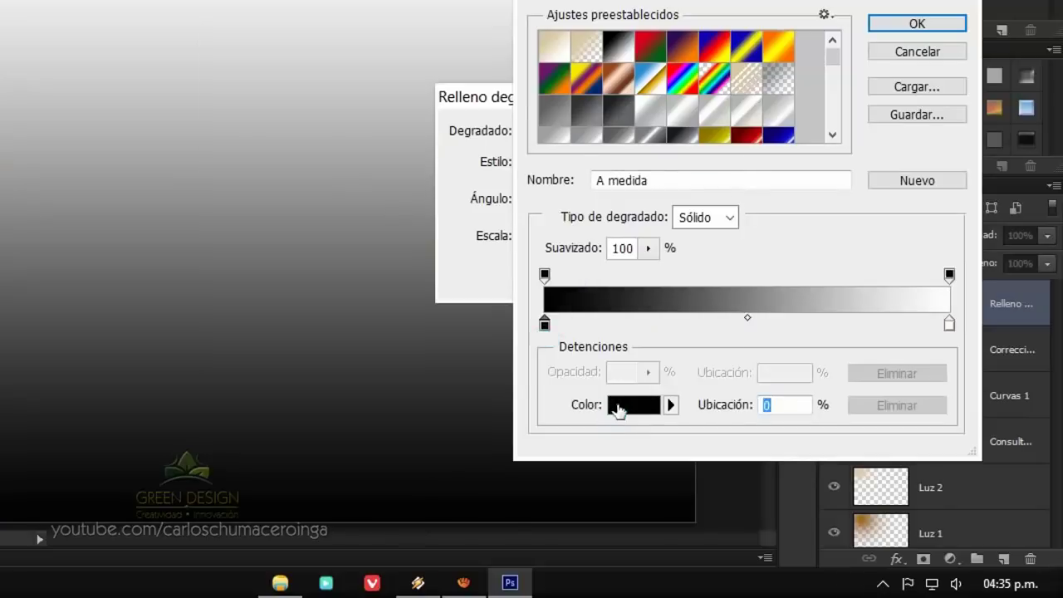
left_click(618, 405)
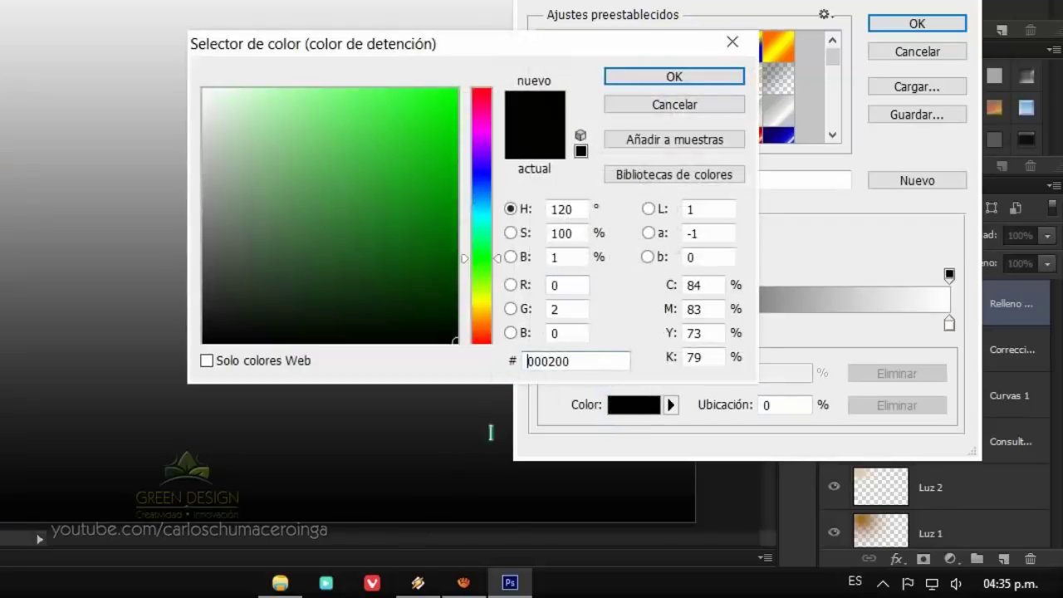
double_click(575, 360)
type("4f")
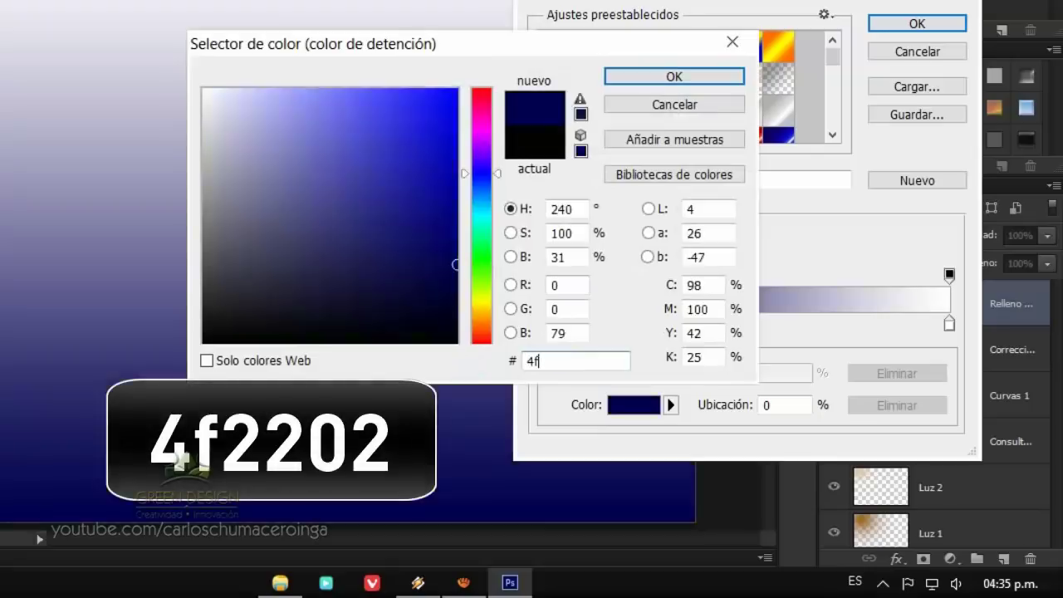
type("2202")
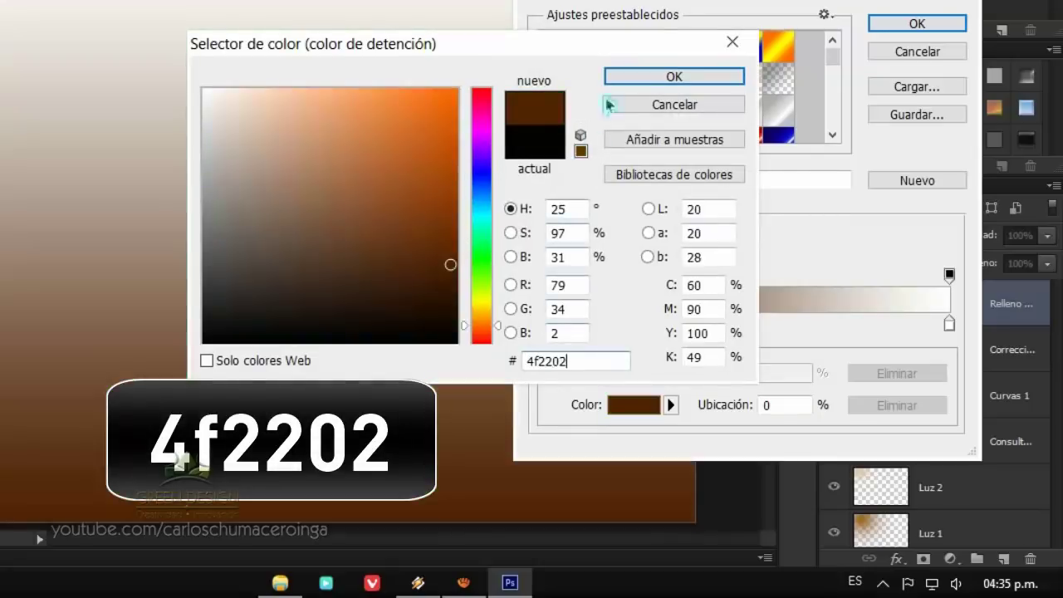
left_click(612, 80)
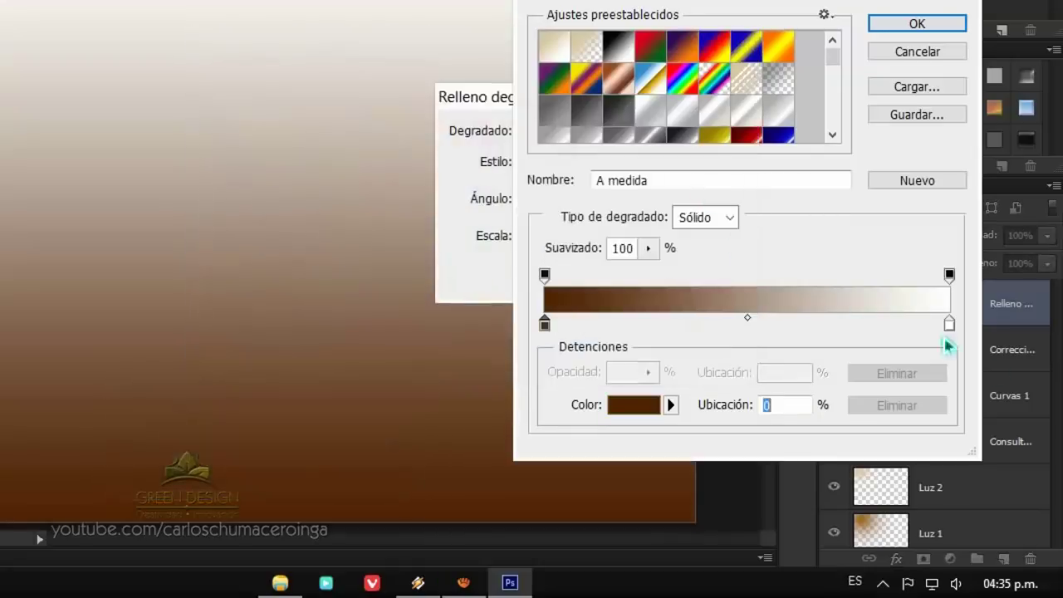
Step: Set the gradient's right stop to dark blue 01314d and confirm the gradient
left_click(955, 326)
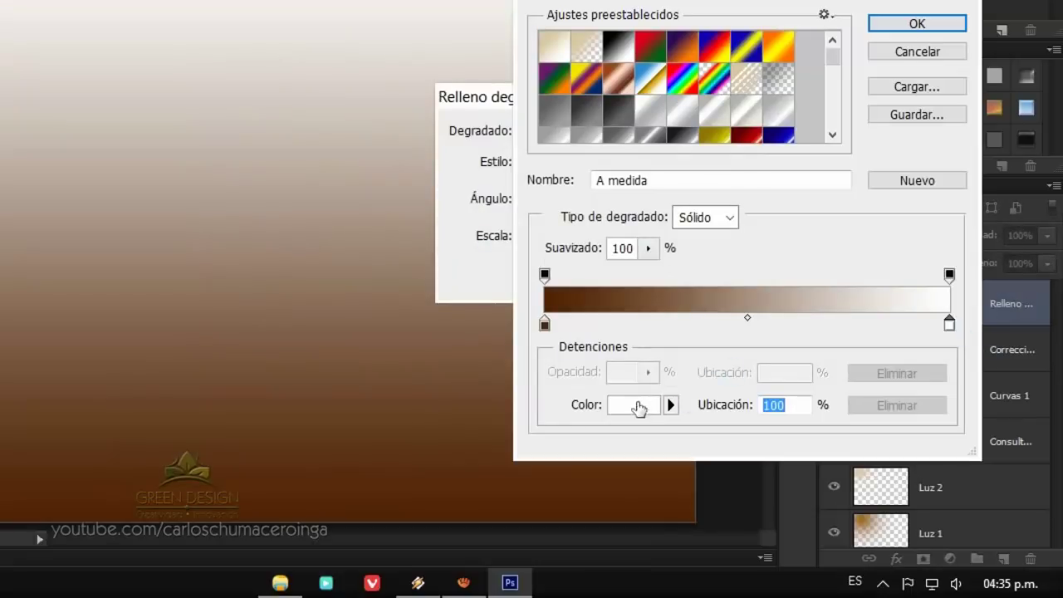
left_click(638, 407)
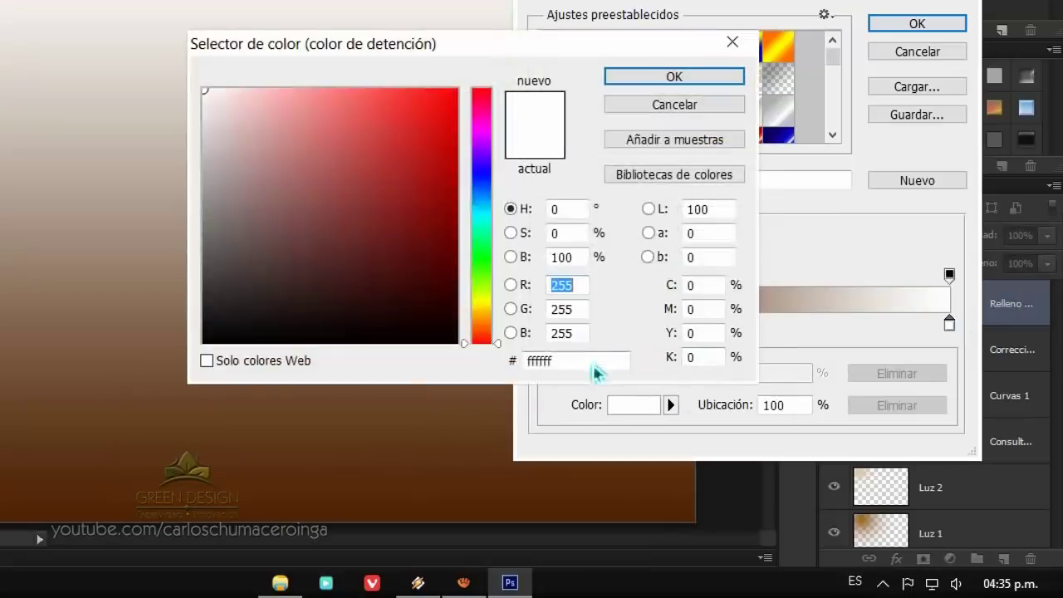
left_click(593, 364)
type("01")
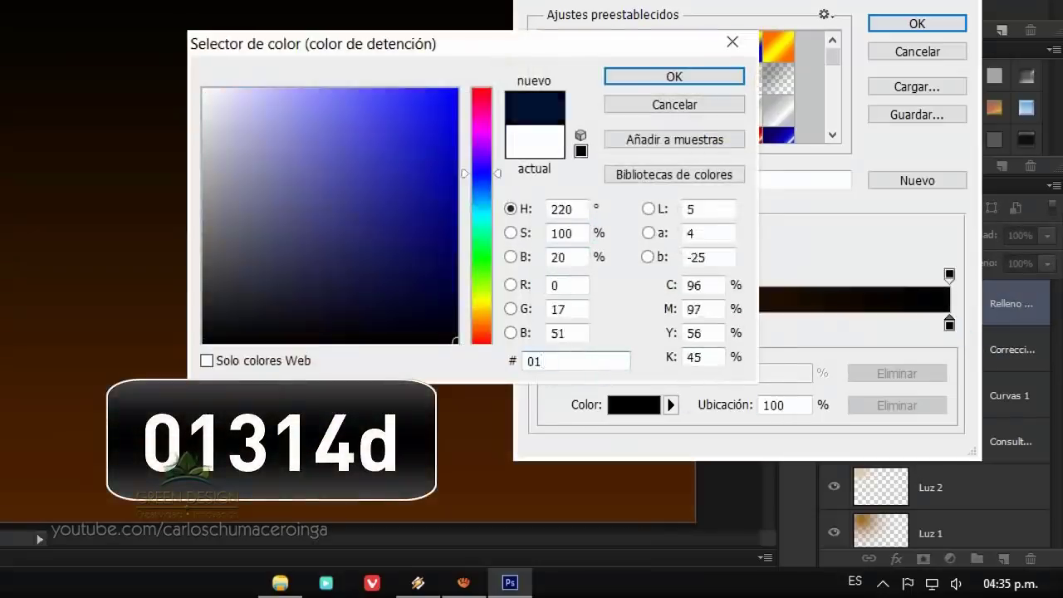
type("314d")
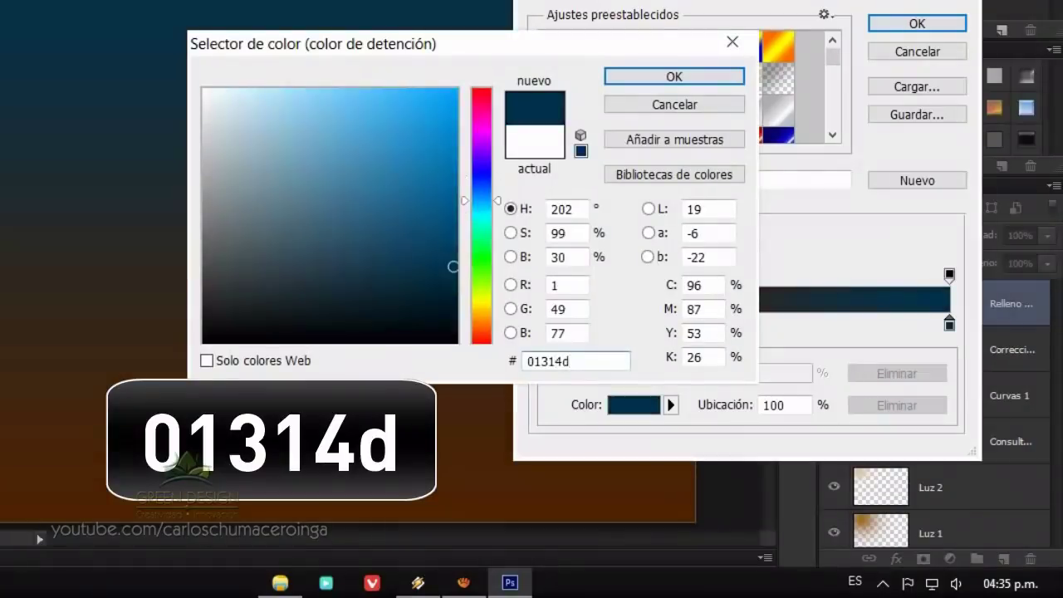
left_click(674, 77)
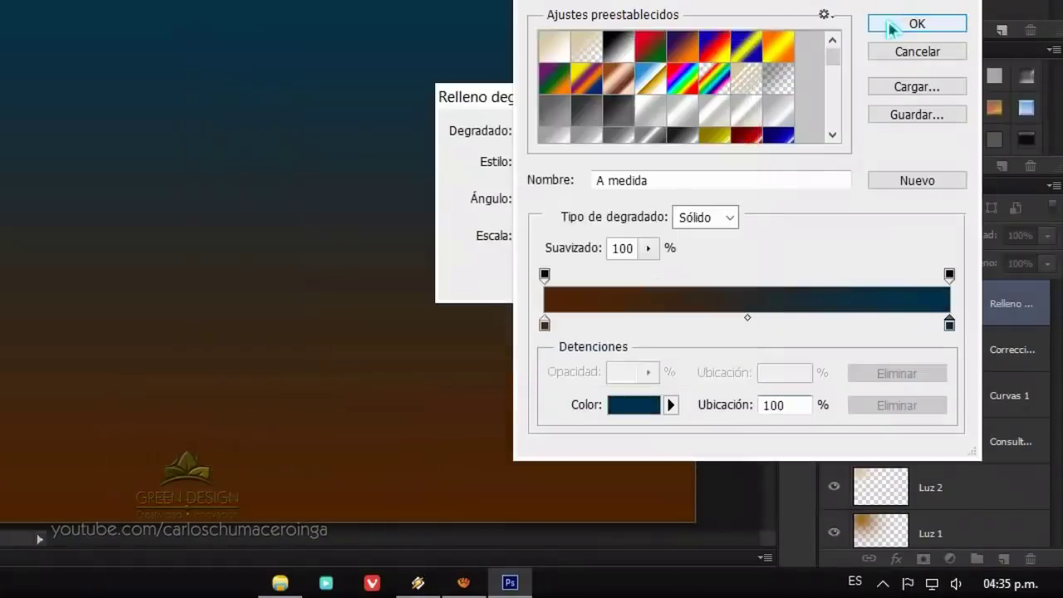
left_click(916, 23)
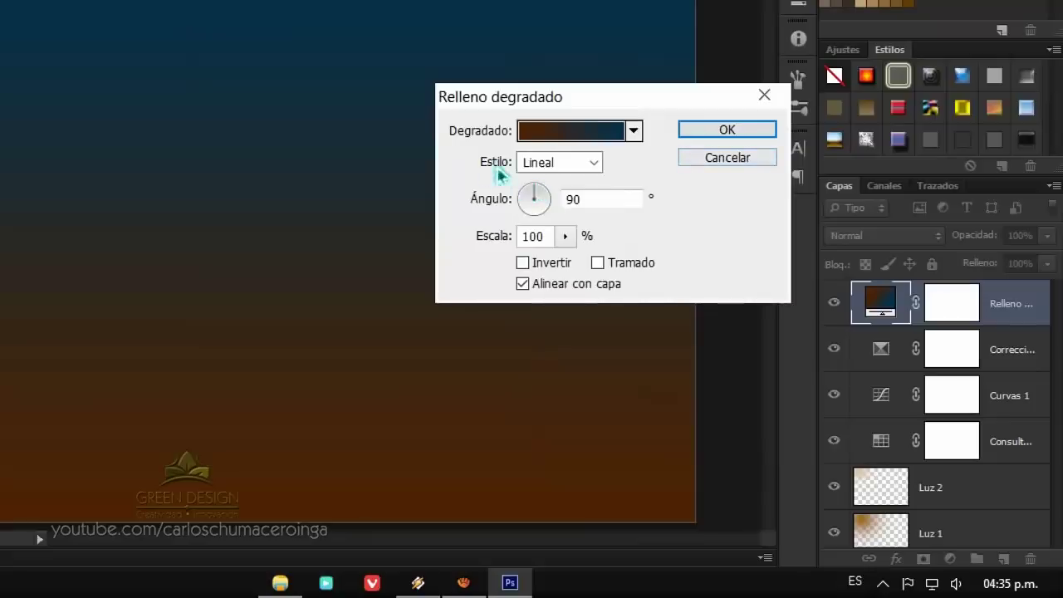
Step: Set the gradient fill angle to -49° and apply it
left_click_drag(589, 203, 560, 208)
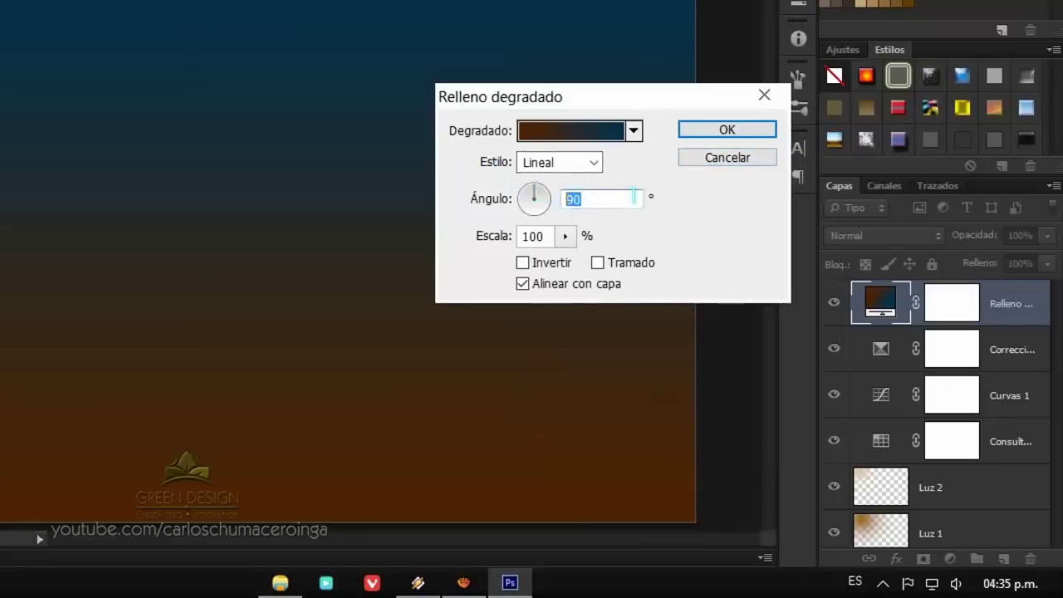
type("-4")
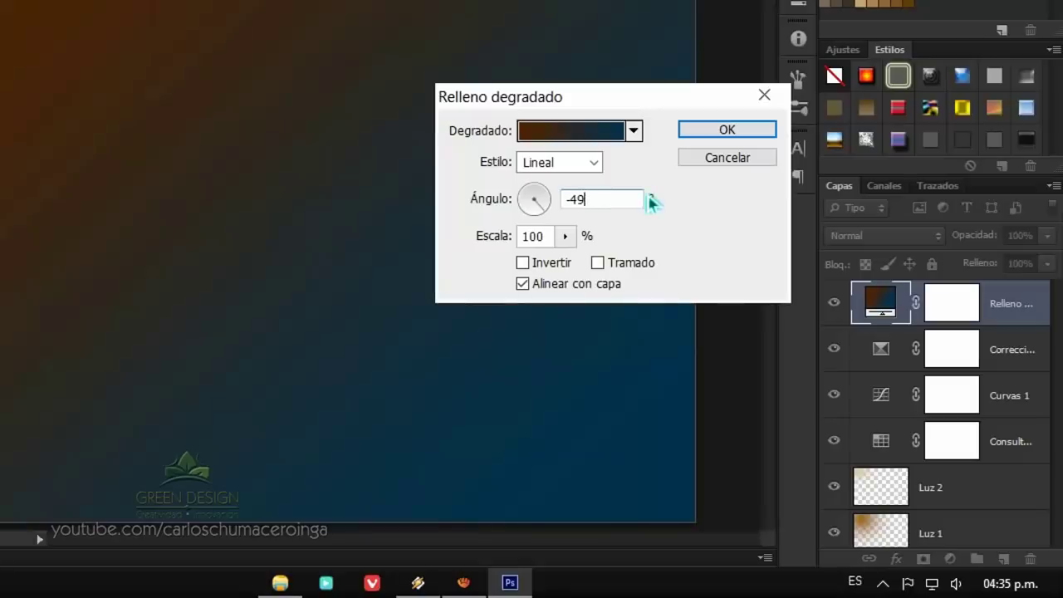
left_click(727, 136)
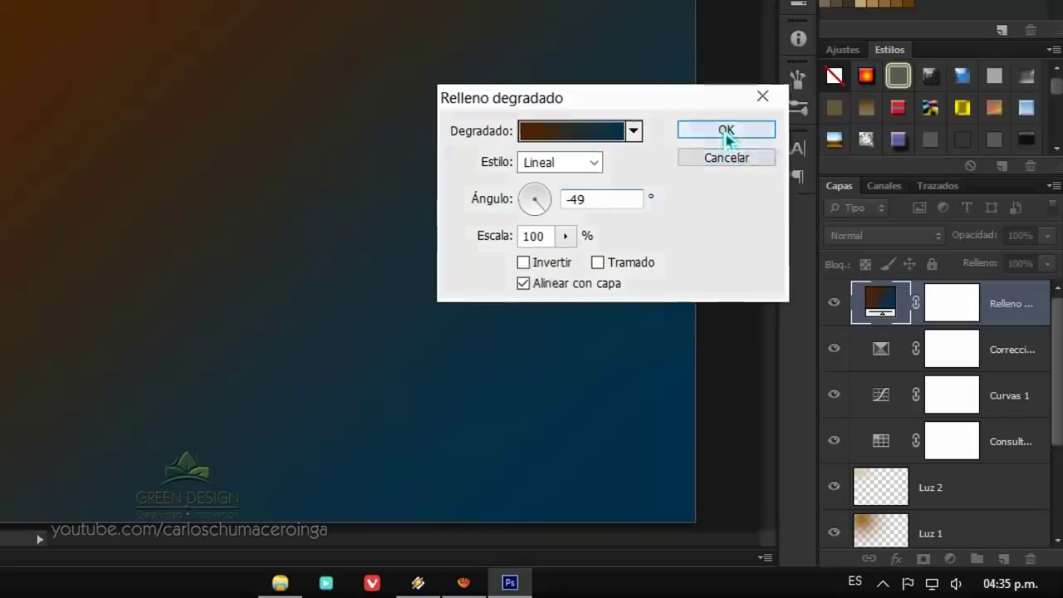
Step: Blend the gradient fill layer in Luz suave mode with 40% fill
left_click(917, 239)
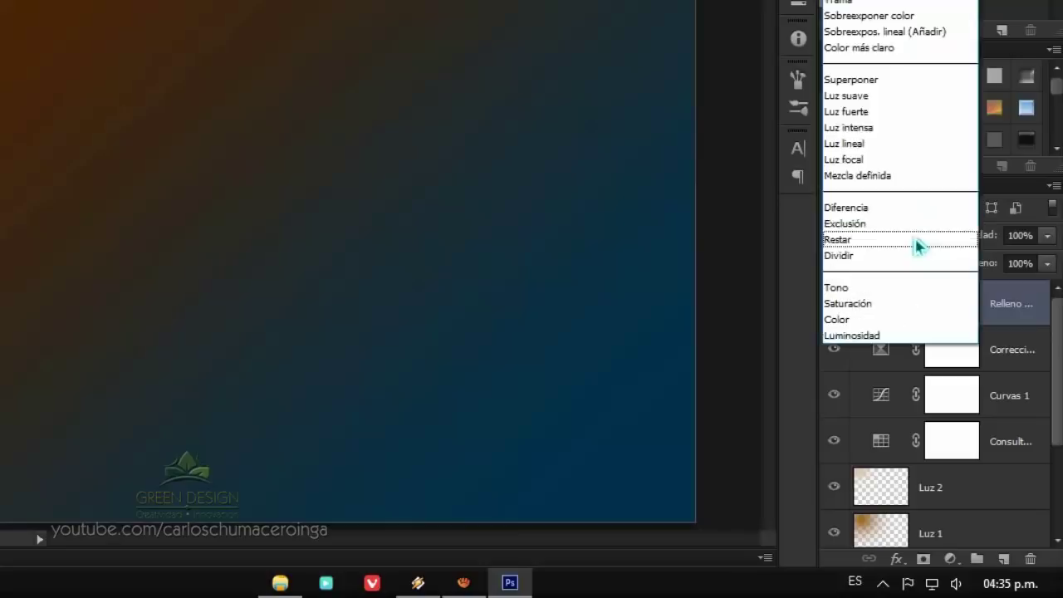
left_click(873, 100)
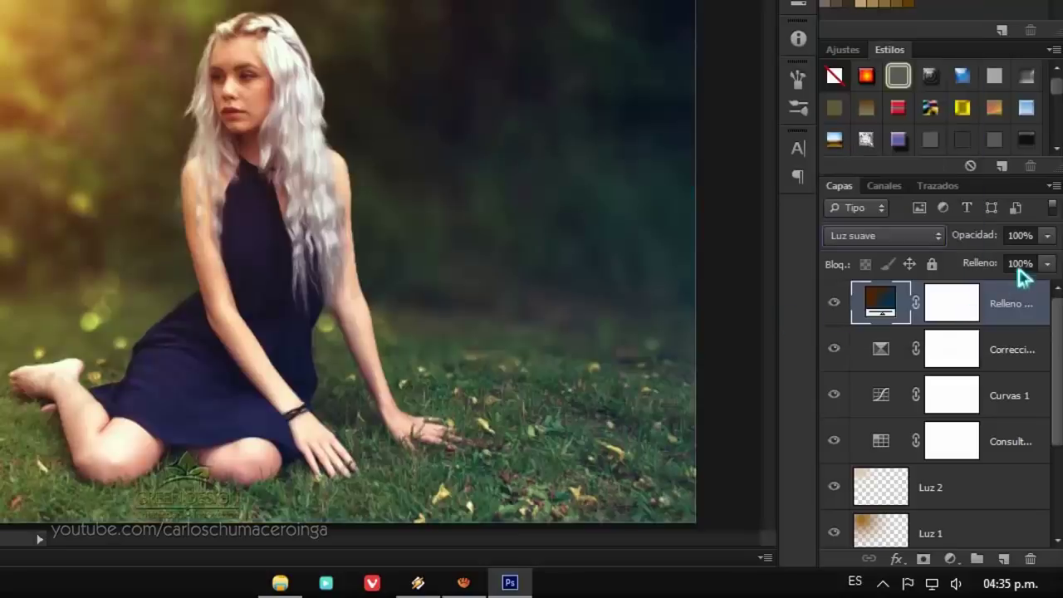
left_click(1019, 264)
type("4")
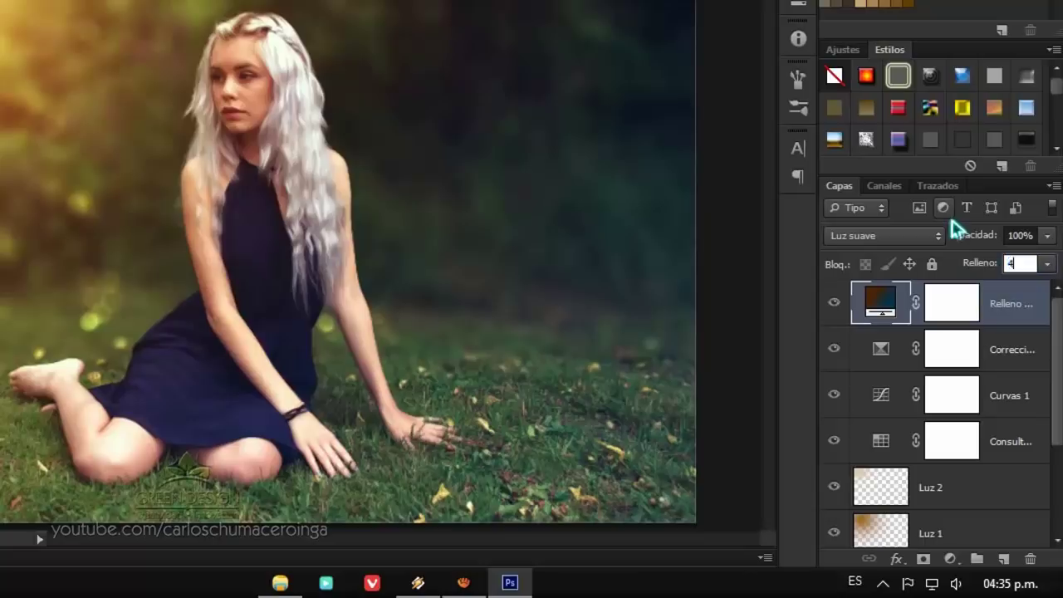
type("0")
key("Return")
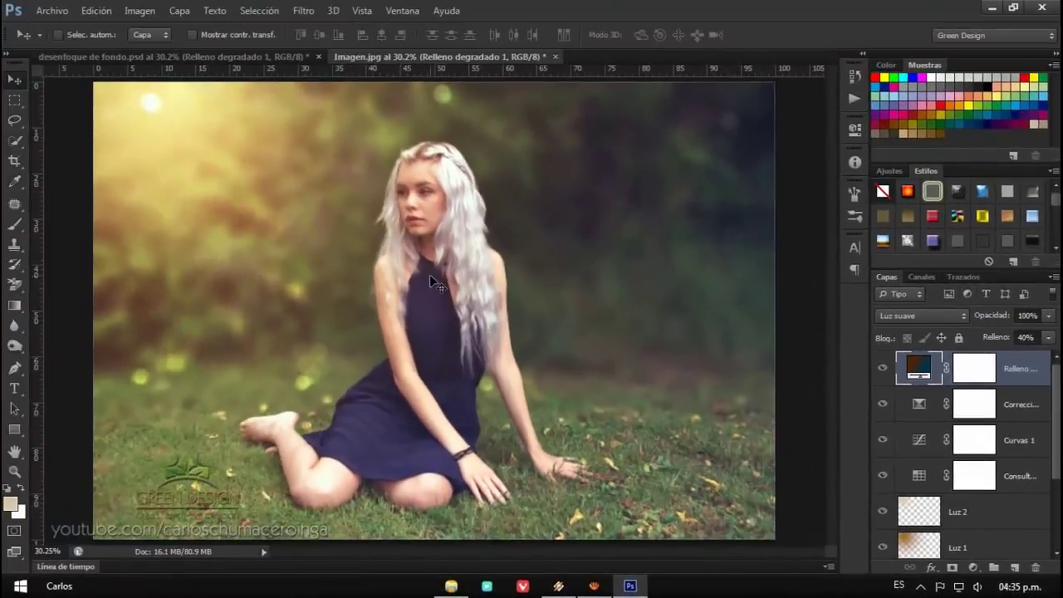
Step: Target the Modelo layer's mask in the Layers panel and bring up the painting tools group
scroll(430, 275, "up", 1)
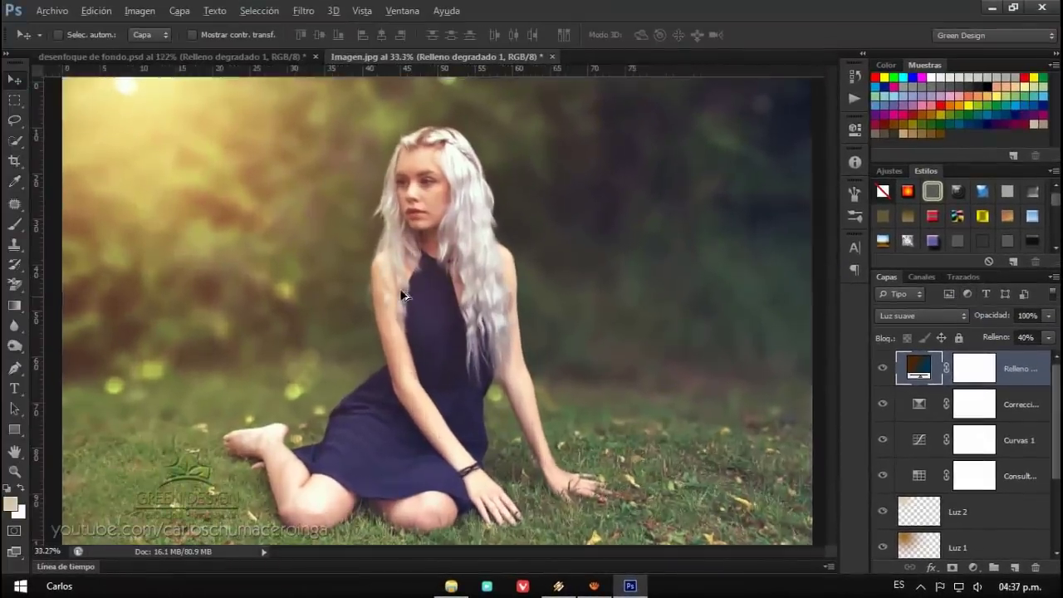
scroll(394, 287, "up", 4)
scroll(394, 286, "up", 1)
scroll(368, 264, "up", 1)
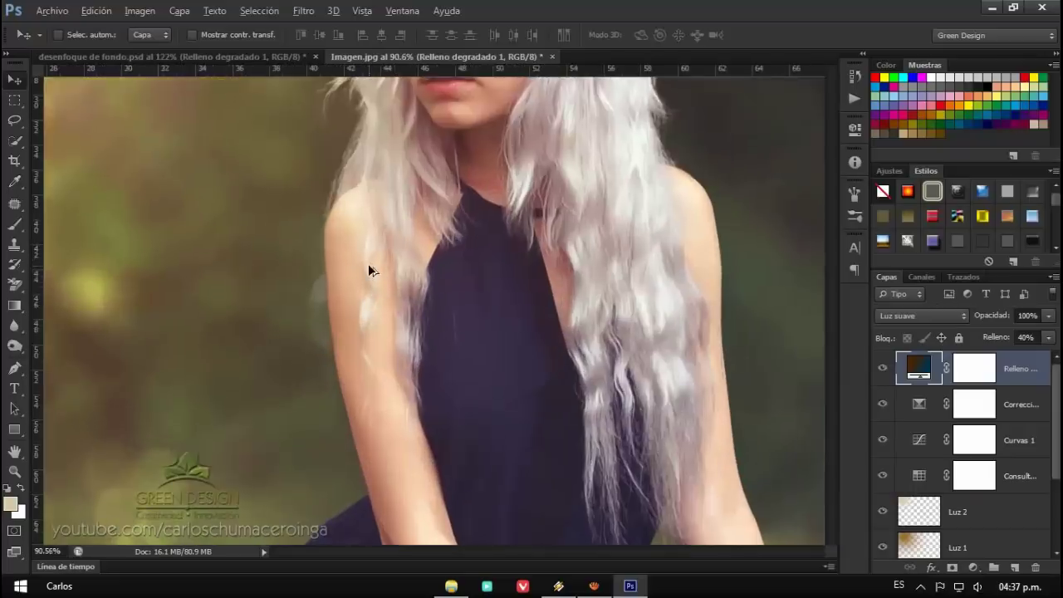
scroll(343, 278, "up", 1)
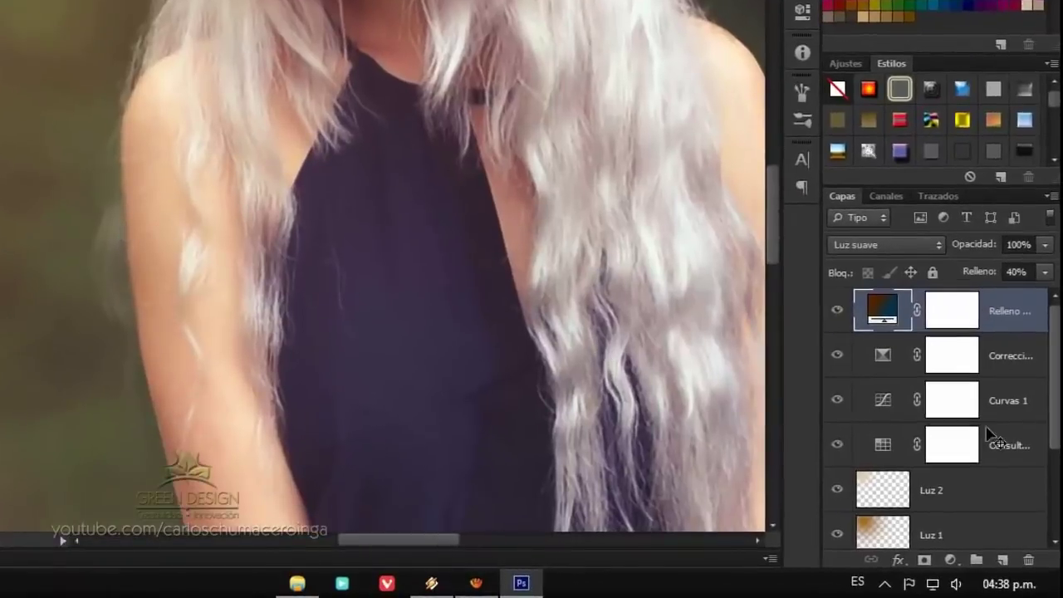
scroll(988, 434, "down", 3)
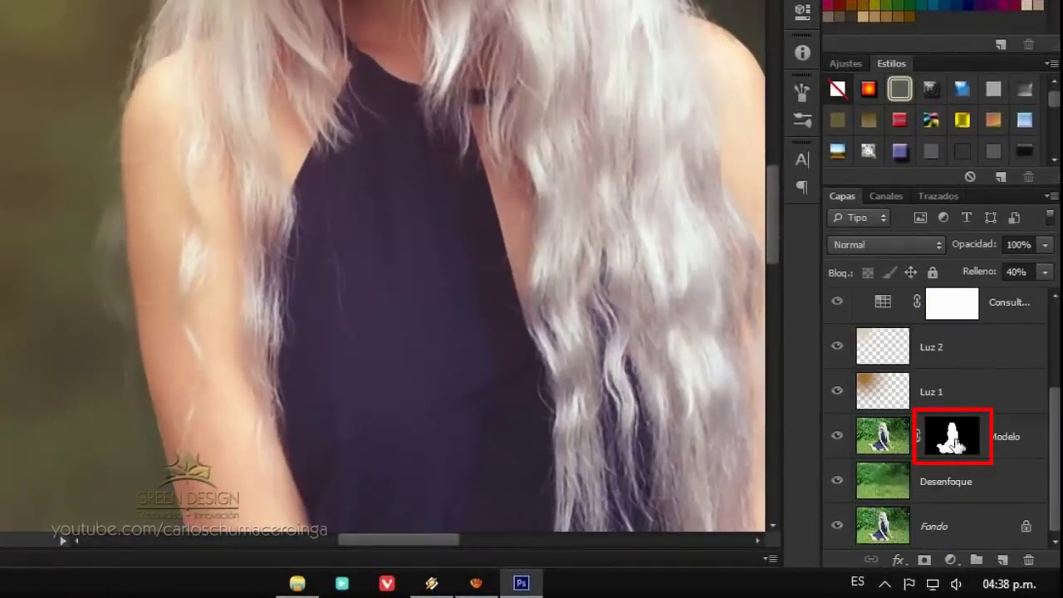
left_click(955, 446)
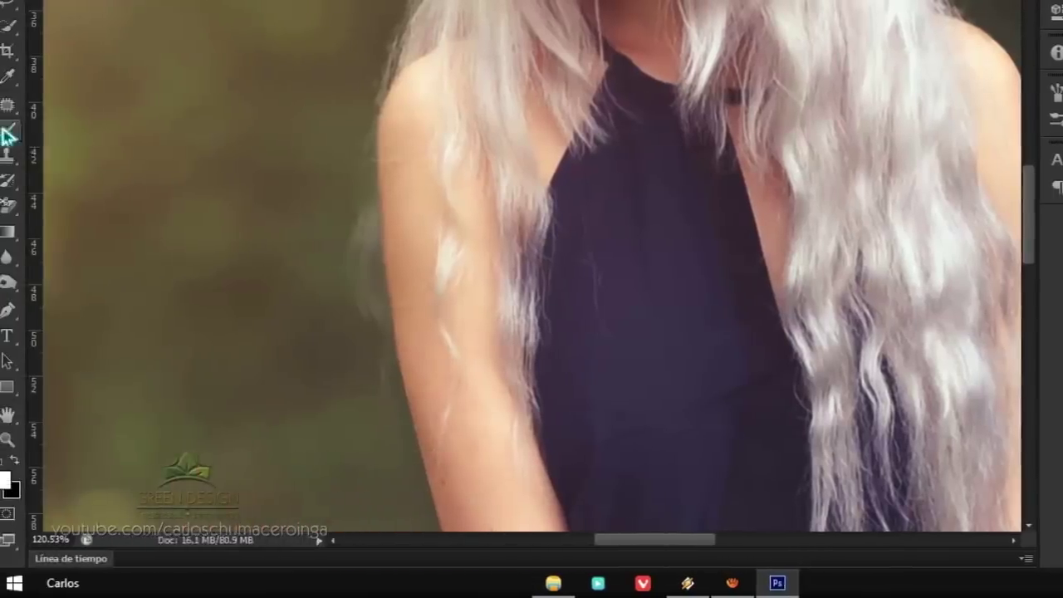
right_click(15, 131)
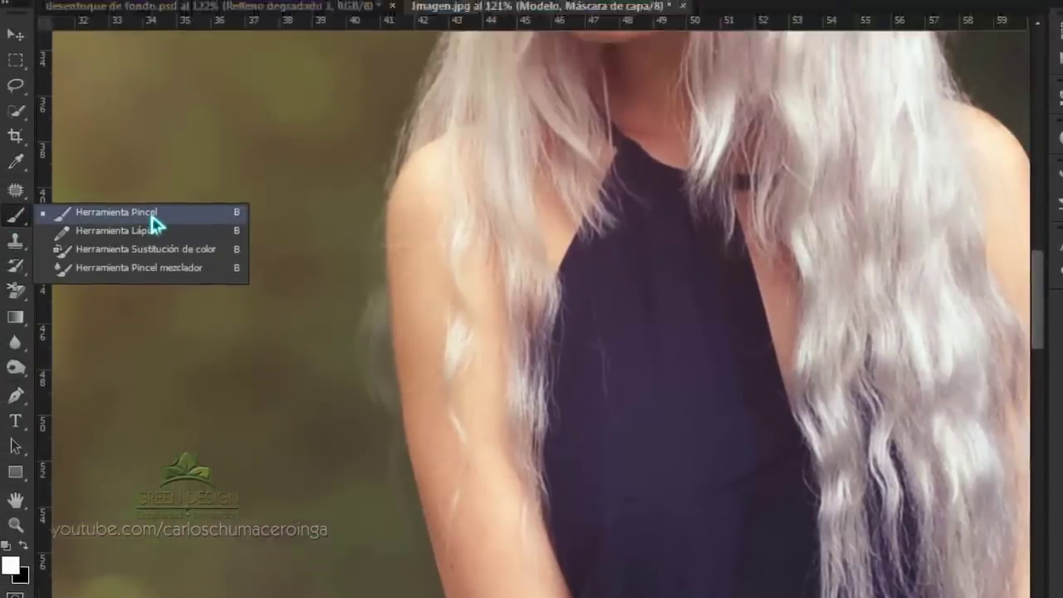
Step: Set the Brush to Superponer mode at 50% opacity
left_click(152, 129)
left_click(275, 45)
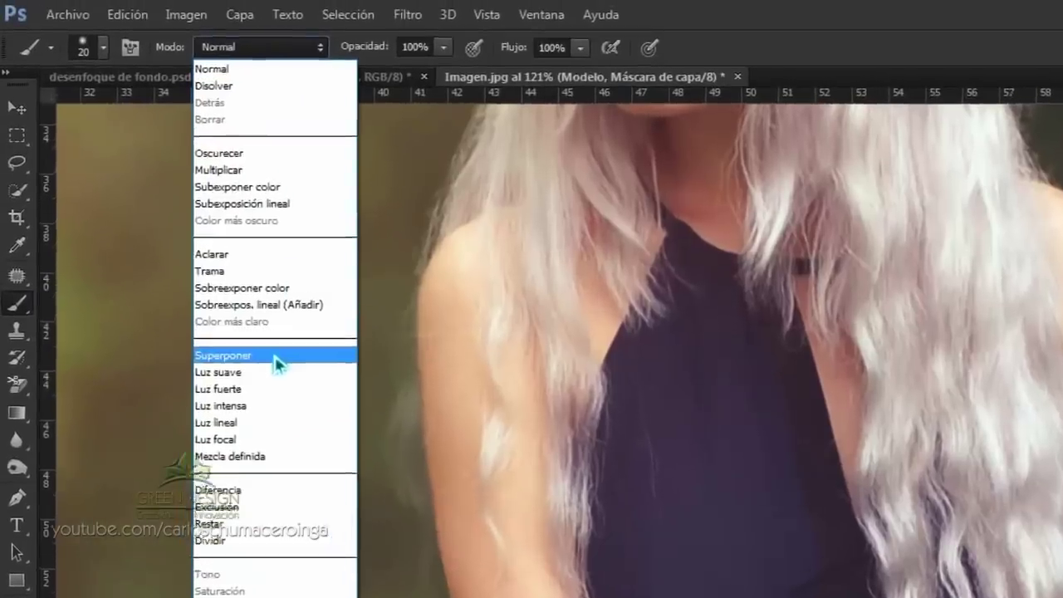
left_click(258, 330)
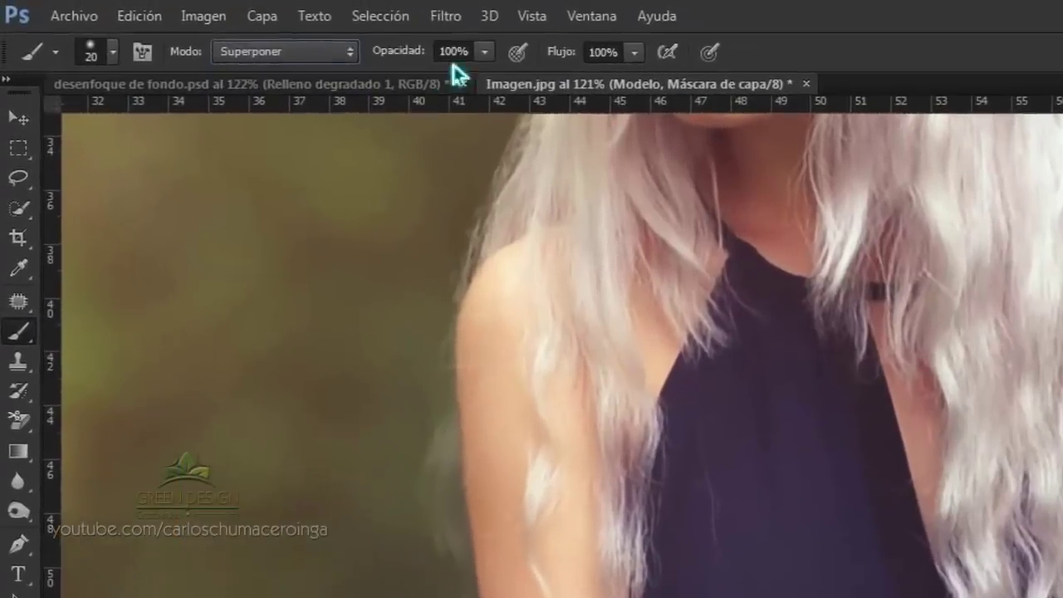
left_click(382, 43)
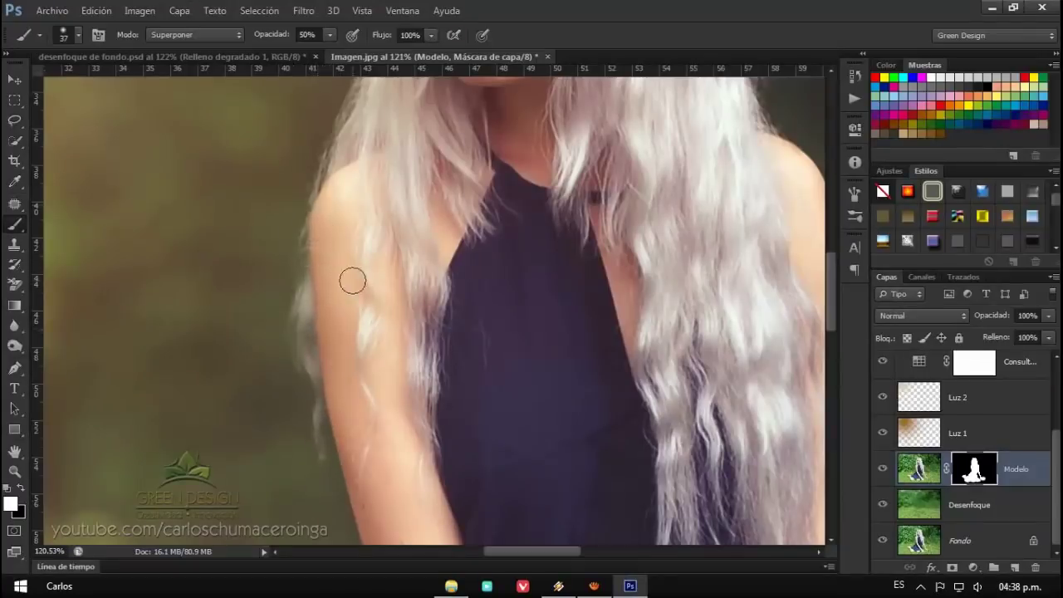
Step: Pan across the model's arm, zoom out to the whole photo, and switch to Move
left_click_drag(353, 282, 236, 284)
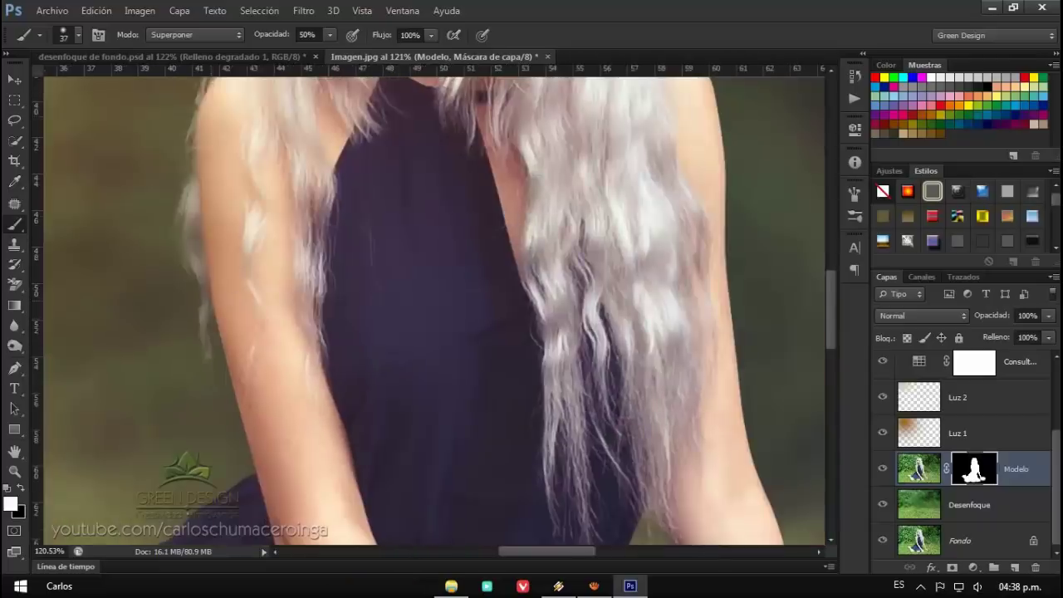
left_click_drag(349, 349, 57, 160)
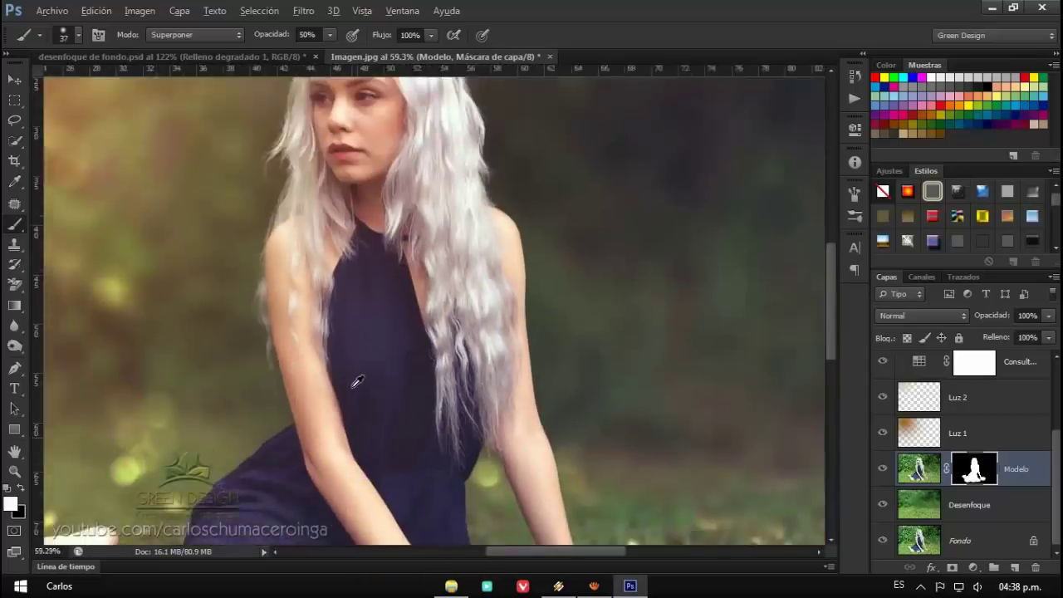
left_click(14, 83)
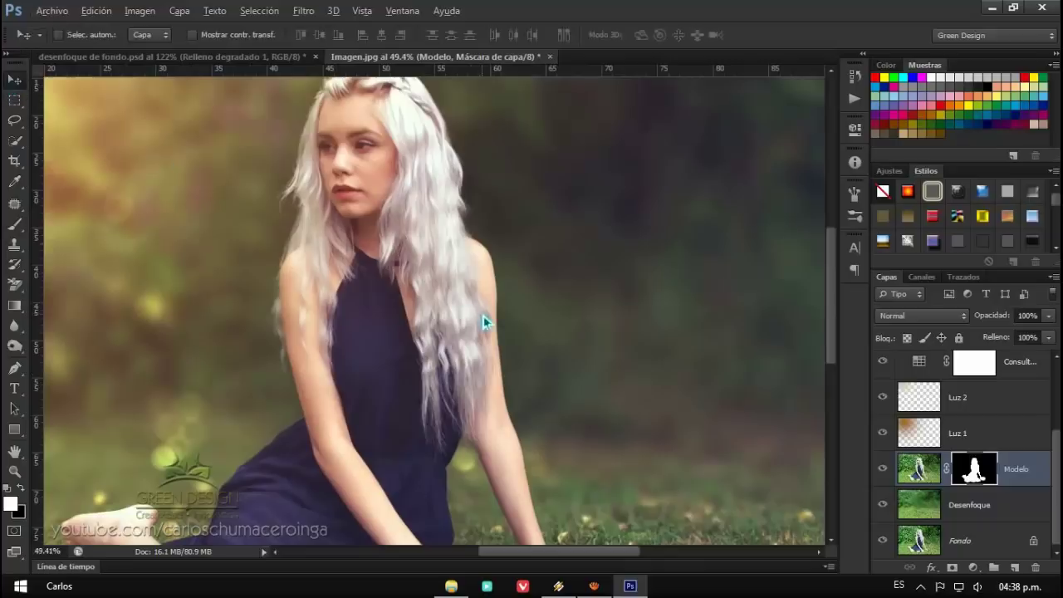
scroll(484, 322, "down", 1)
scroll(482, 322, "down", 1)
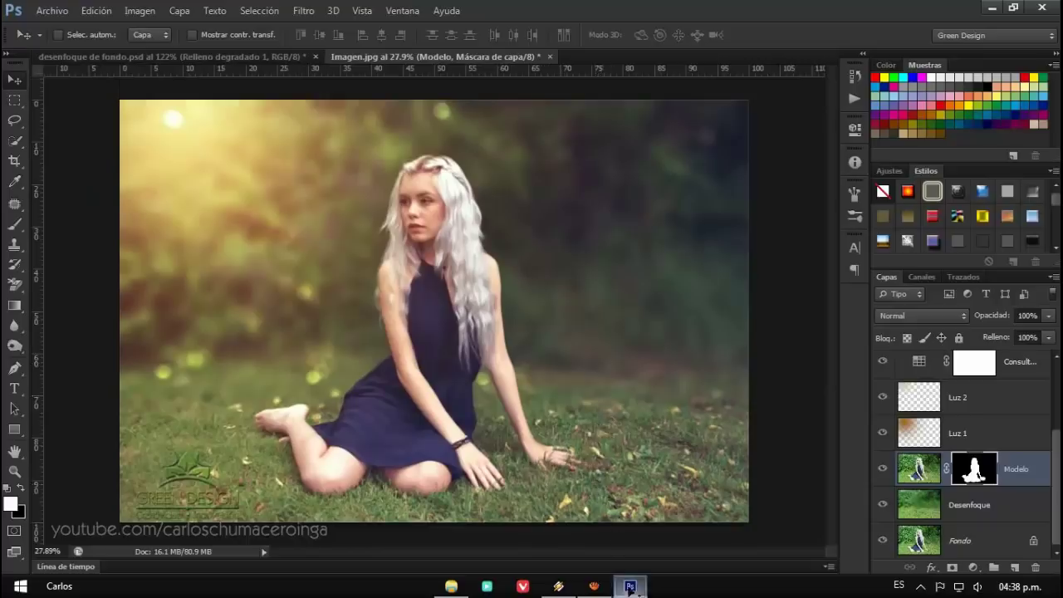
Step: Minimise Photoshop from the taskbar to show the desktop with the finished composite still open
left_click(631, 586)
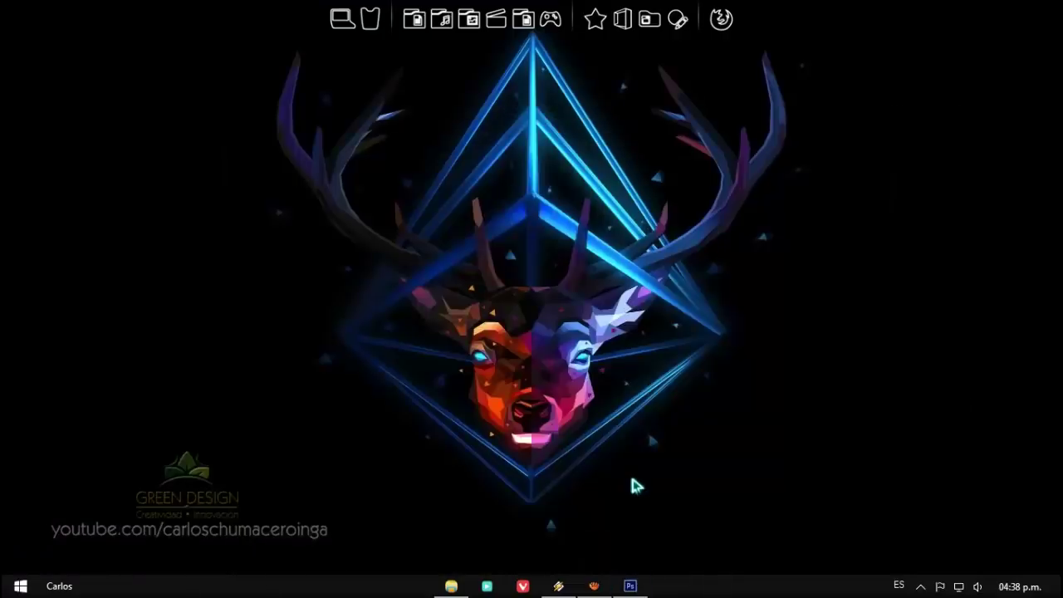